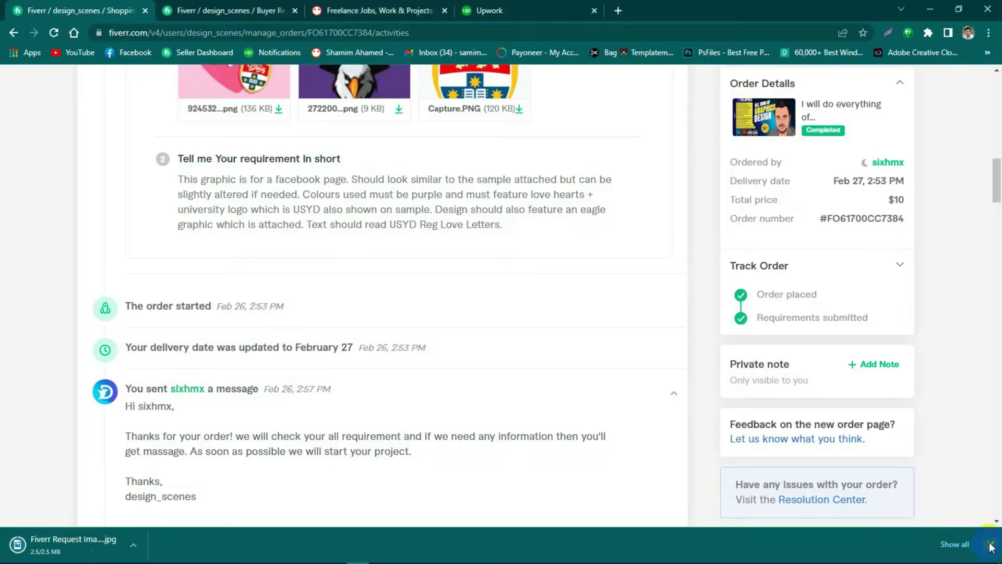
Highlight the requirement heading 'Tell me Your requirement in short' and its first line
scroll(457, 440, "up", 1)
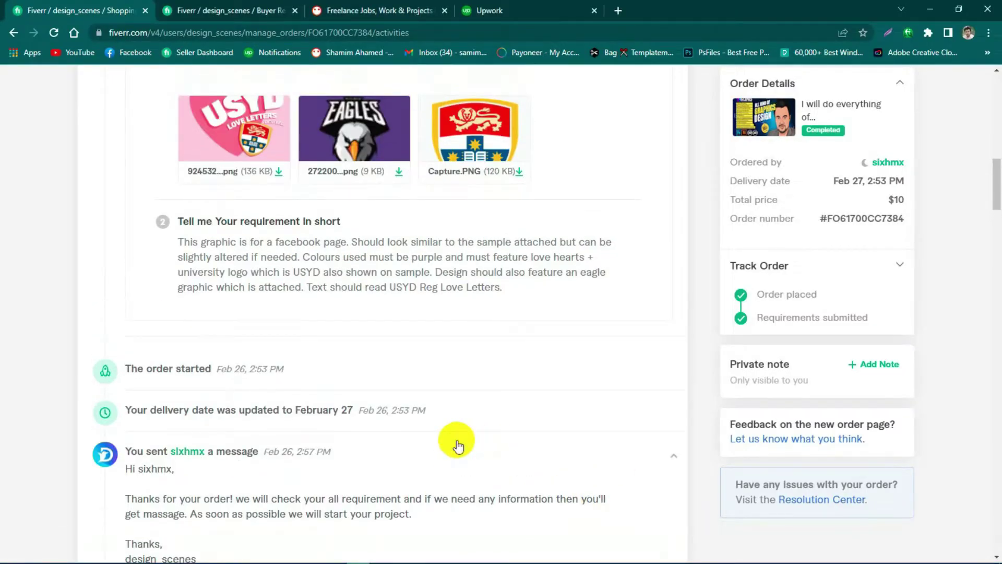
scroll(458, 444, "down", 2)
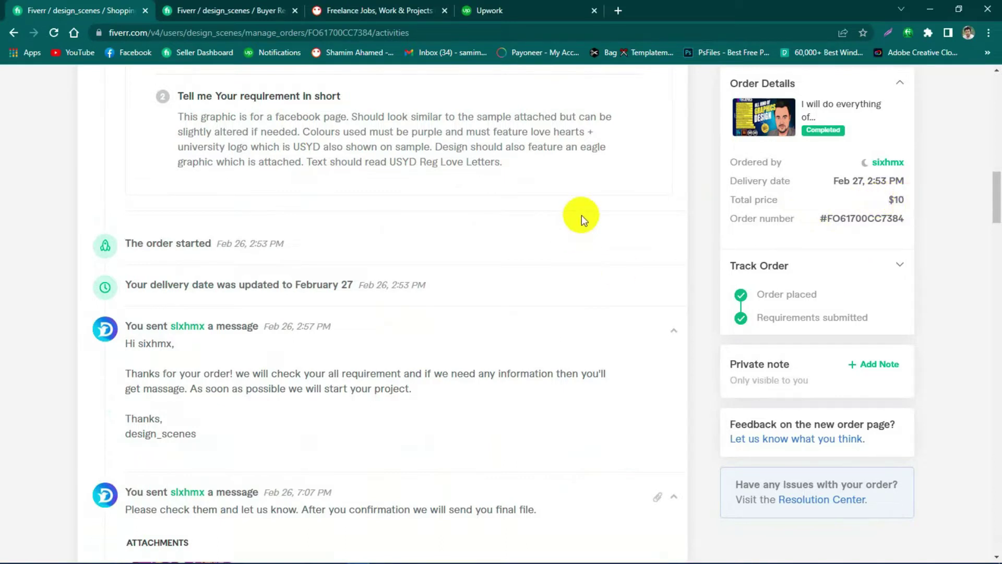
left_click(198, 118)
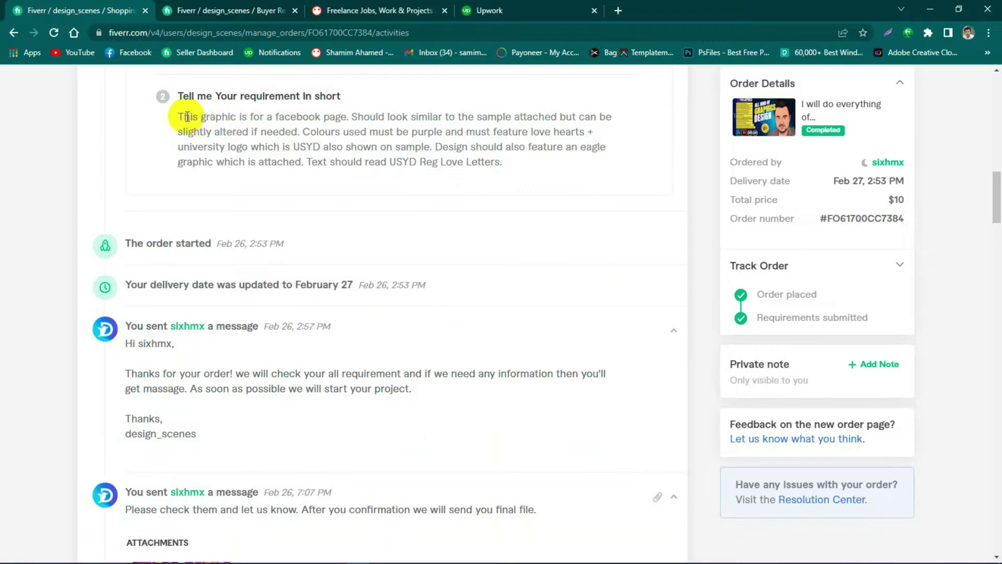
left_click_drag(187, 117, 353, 97)
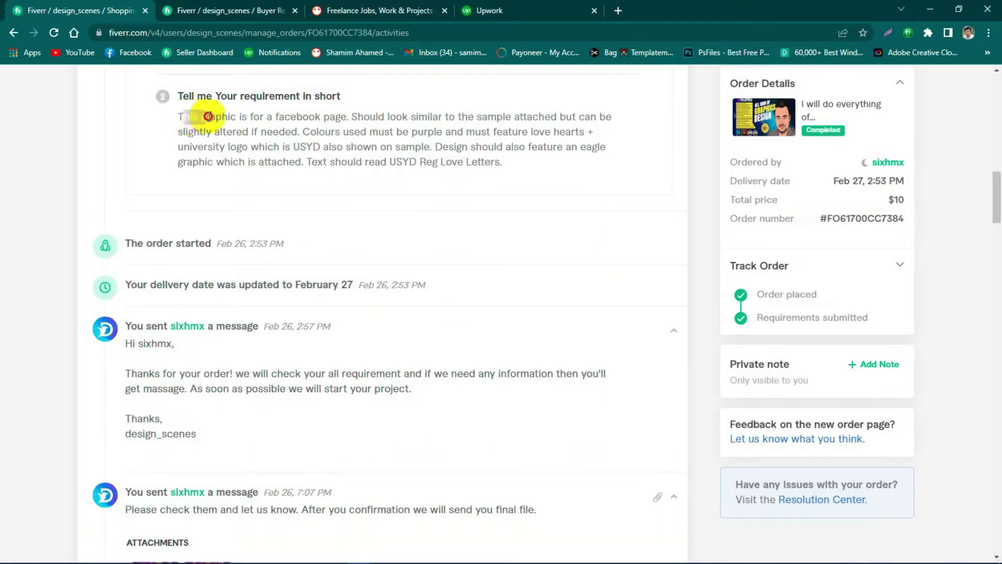
left_click_drag(206, 96, 334, 98)
left_click(351, 101)
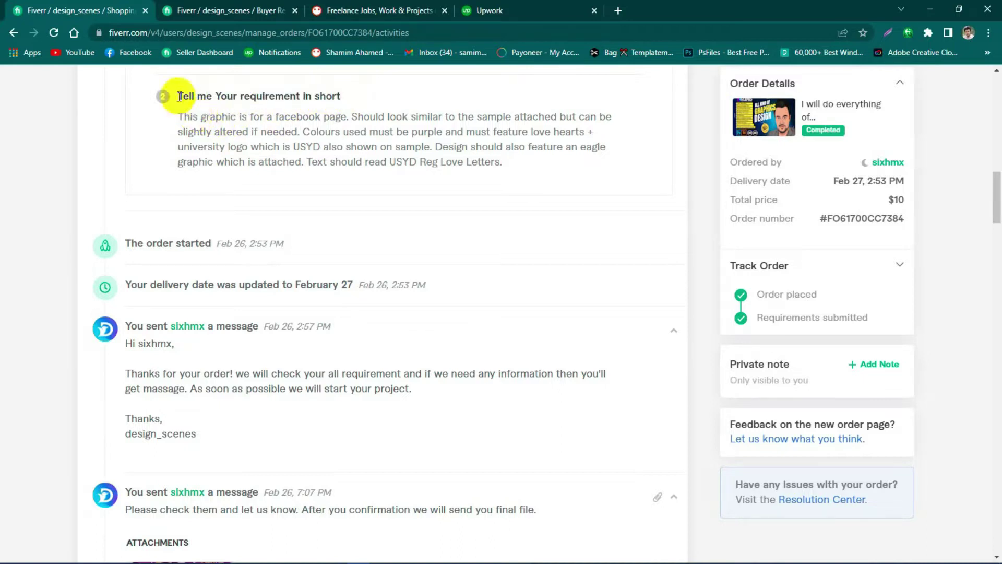
left_click_drag(164, 96, 344, 96)
left_click(362, 97)
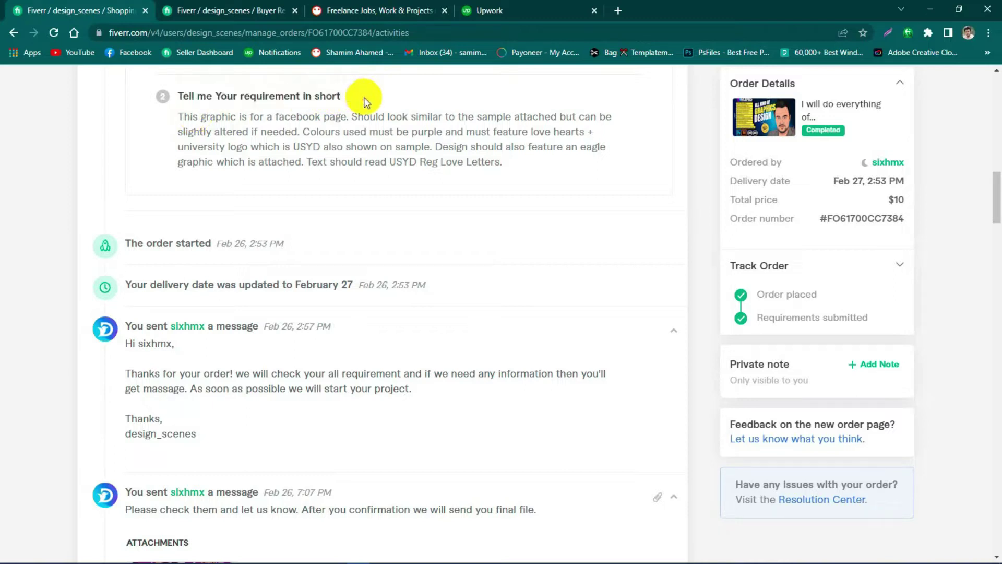
left_click_drag(199, 117, 298, 119)
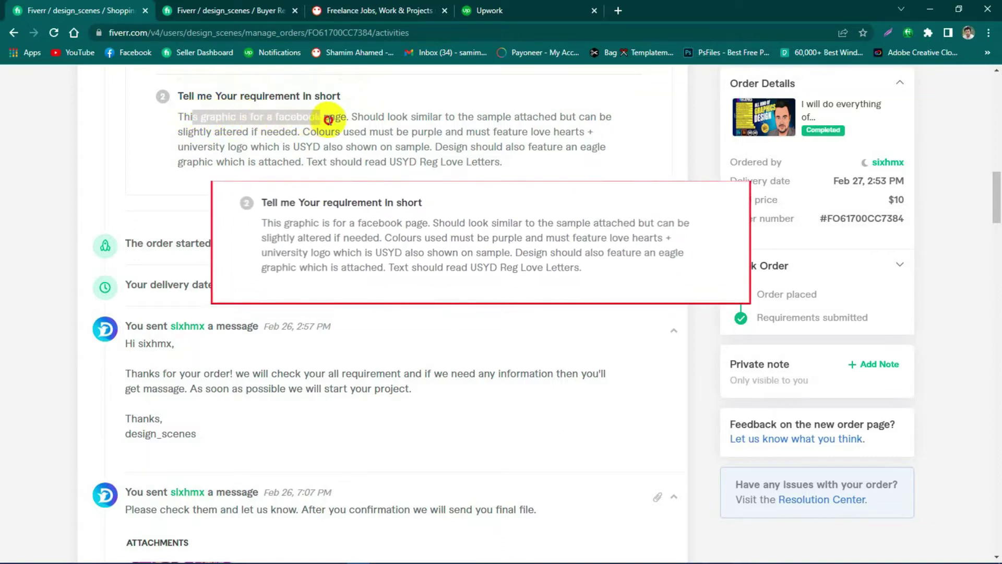
left_click(350, 121)
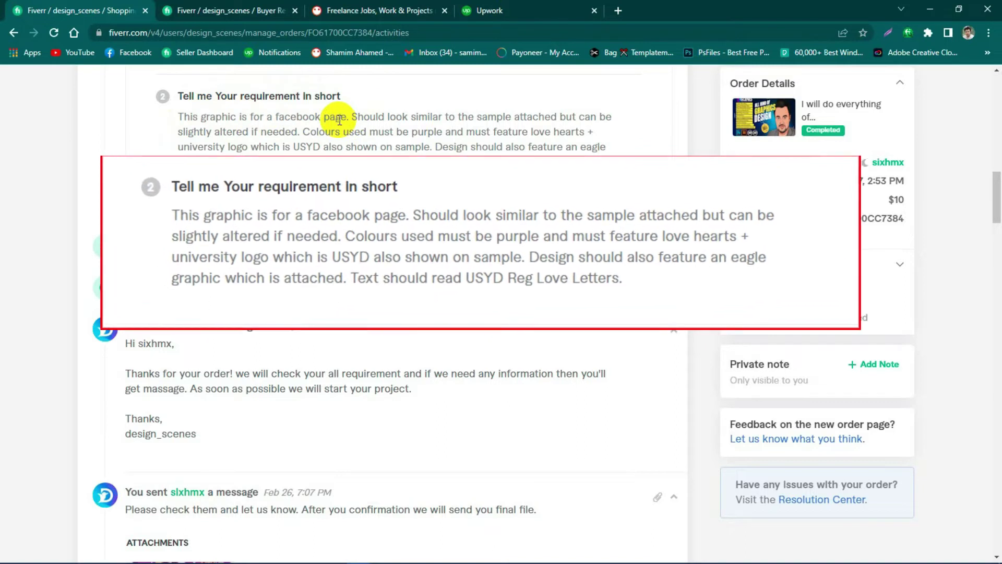
Highlight that the design should look like the sample but can be slightly altered
left_click(370, 118)
left_click_drag(370, 118, 521, 120)
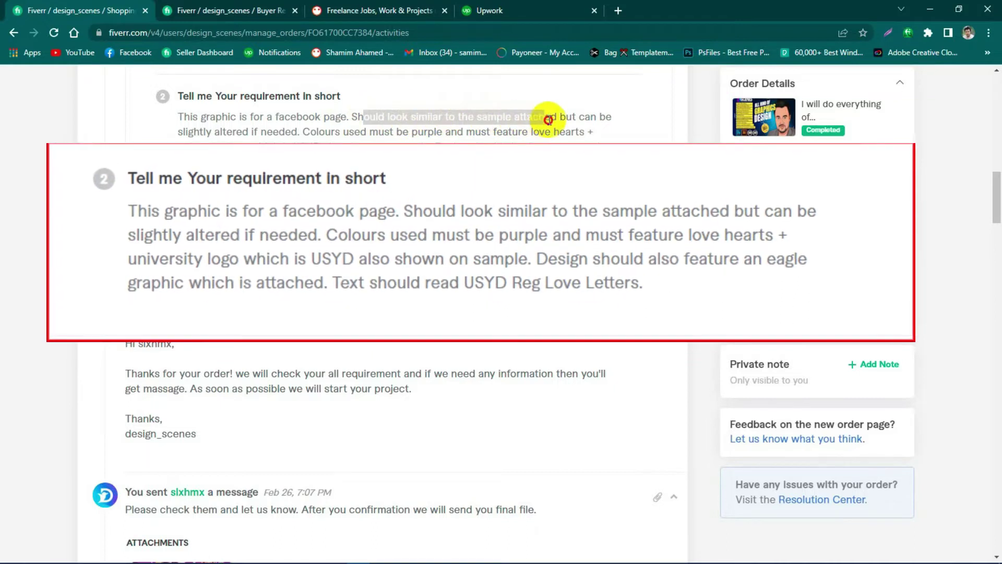
left_click_drag(521, 120, 595, 120)
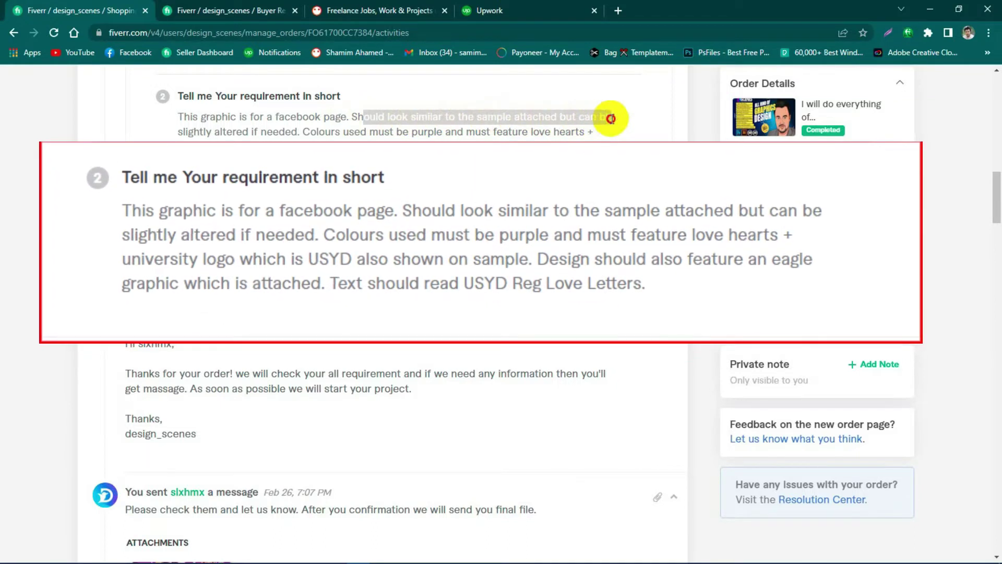
left_click_drag(200, 132, 290, 132)
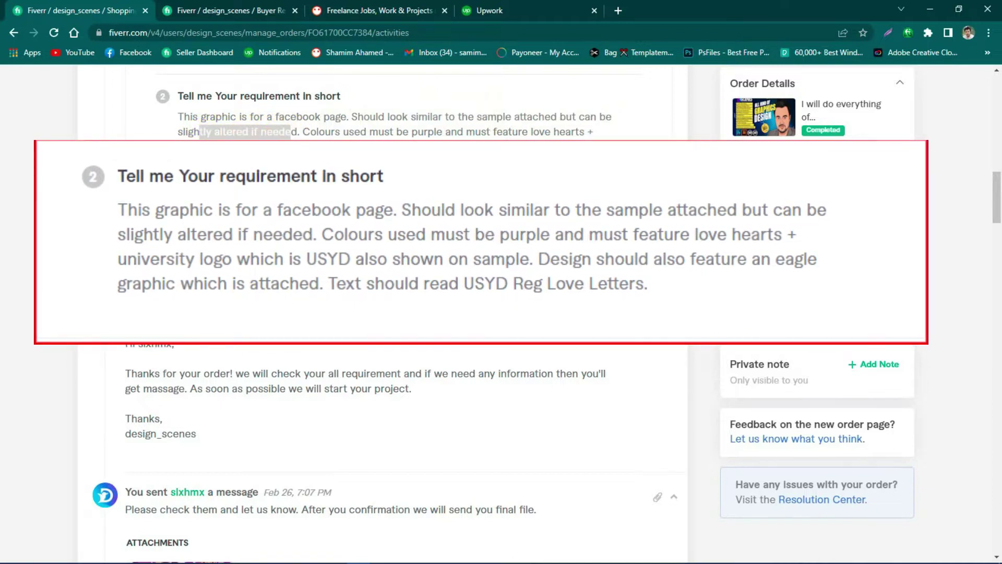
scroll(291, 132, "up", 1)
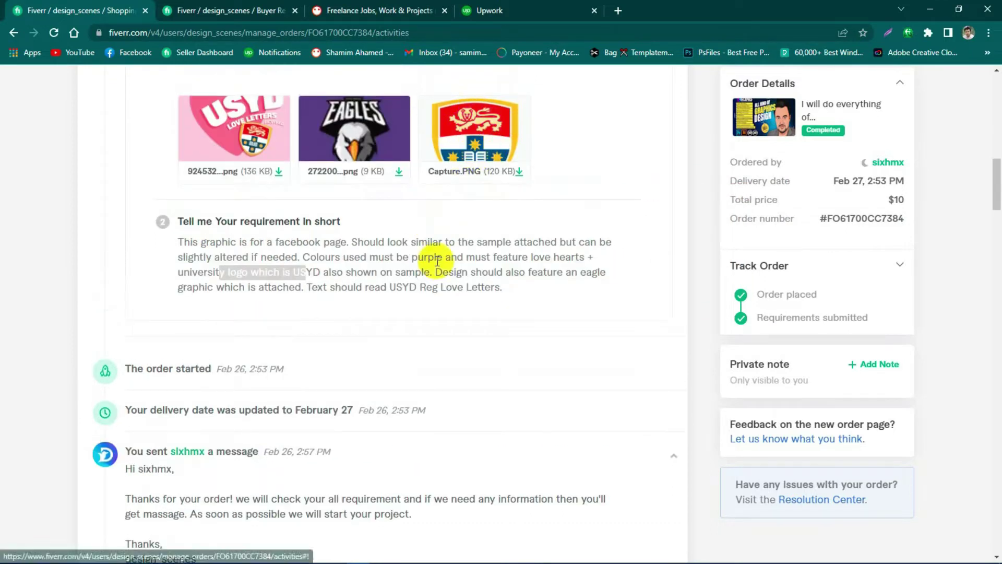
Highlight the USYD, eagle and 'USYD Reg Love Letters' requirements, then select the Illustrator heart
left_click(316, 272)
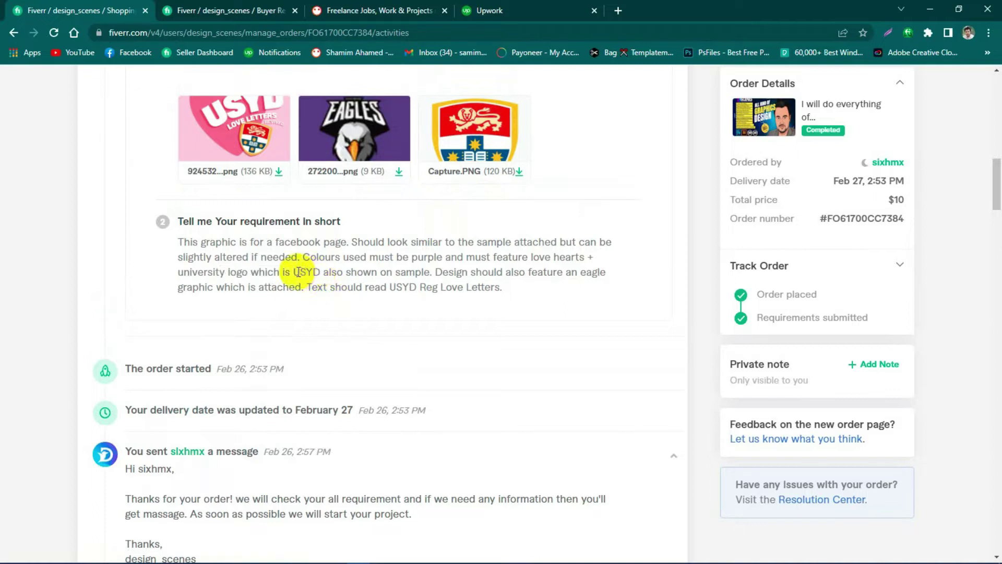
left_click_drag(294, 272, 579, 271)
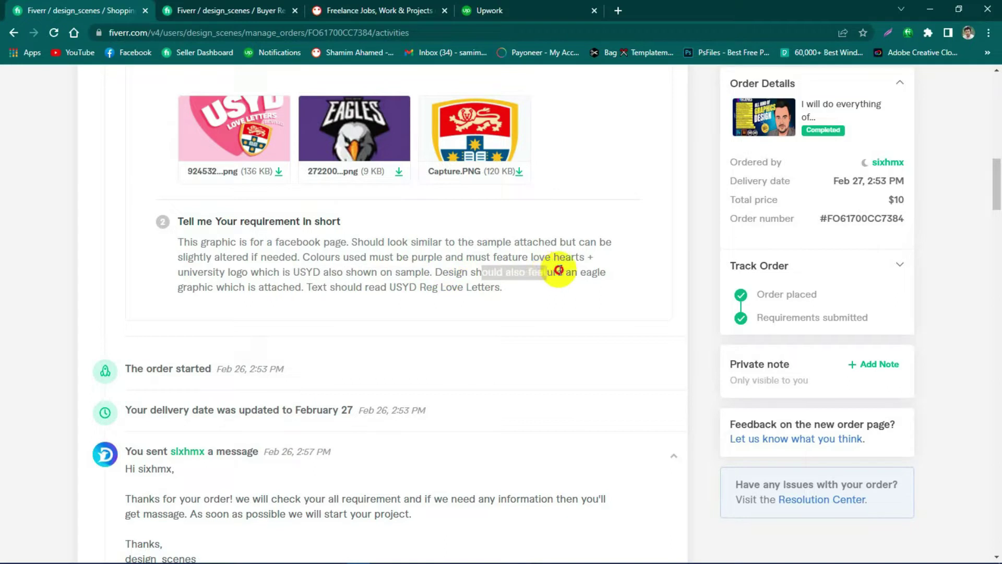
left_click(610, 274)
left_click_drag(610, 275, 586, 279)
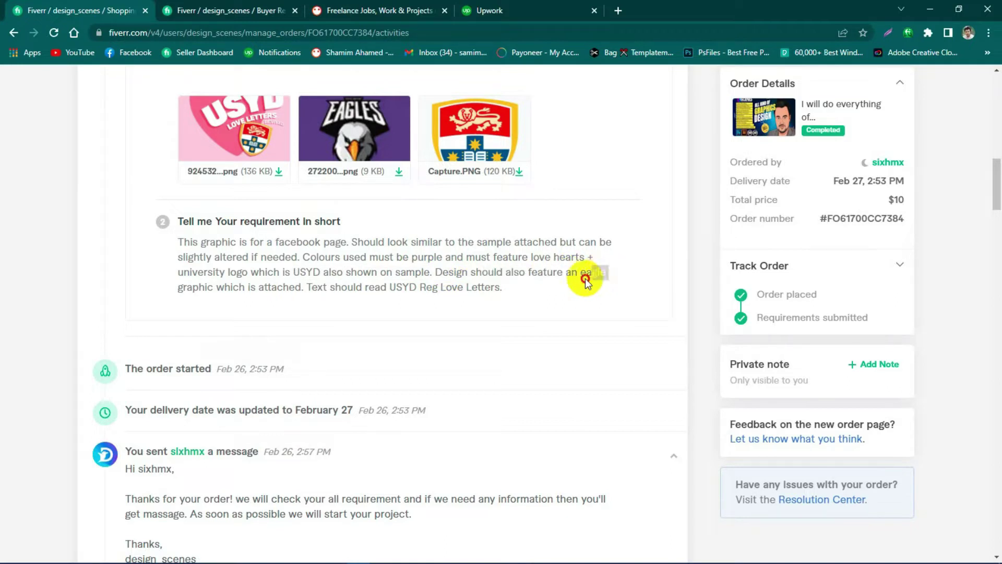
left_click_drag(215, 286, 208, 287)
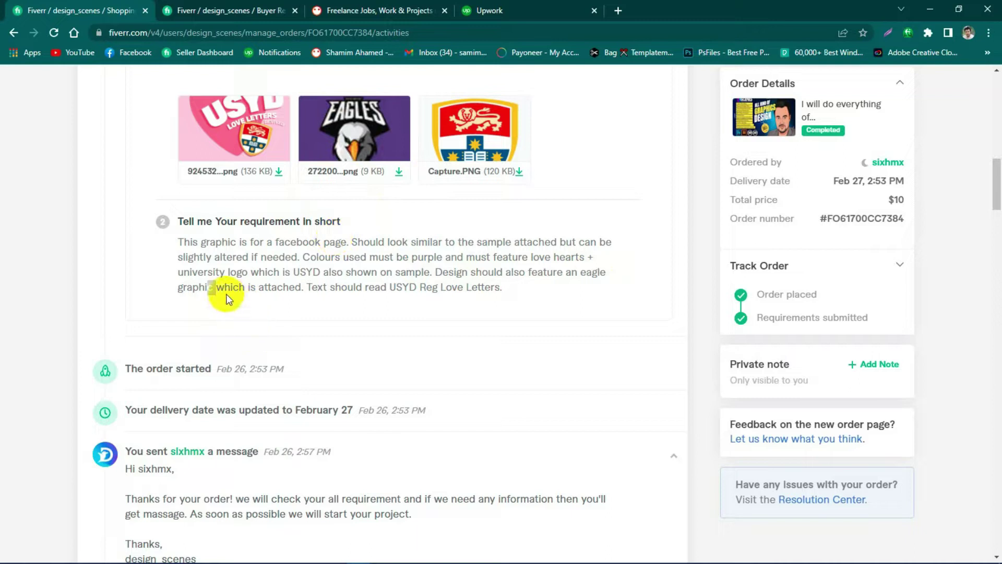
left_click_drag(215, 287, 302, 287)
left_click(324, 286)
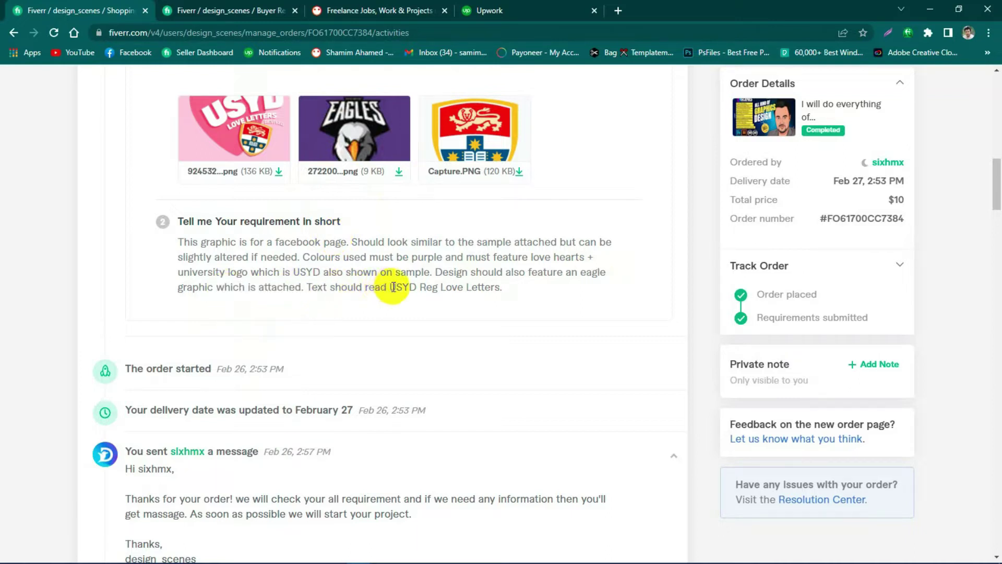
left_click_drag(398, 287, 502, 292)
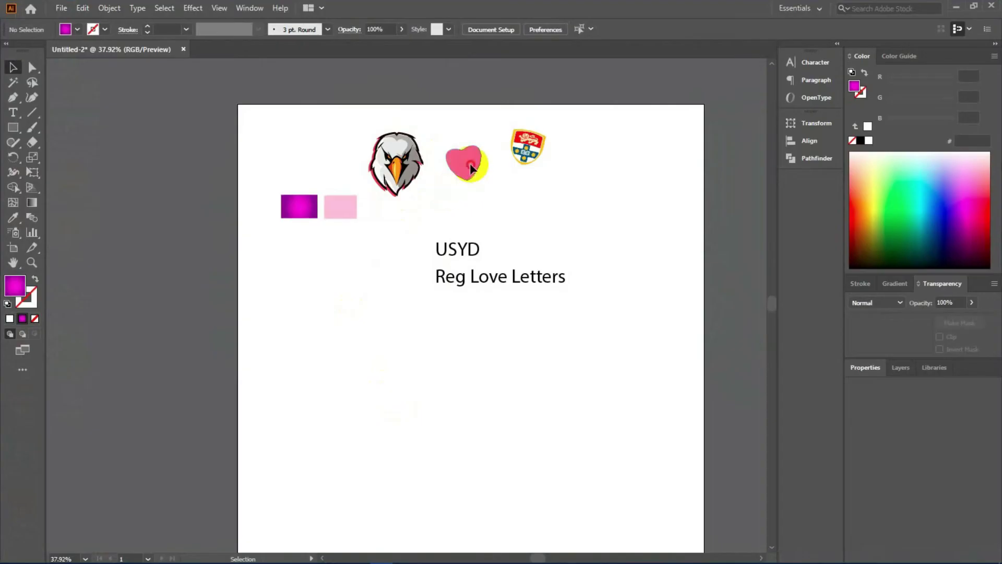
left_click(471, 168)
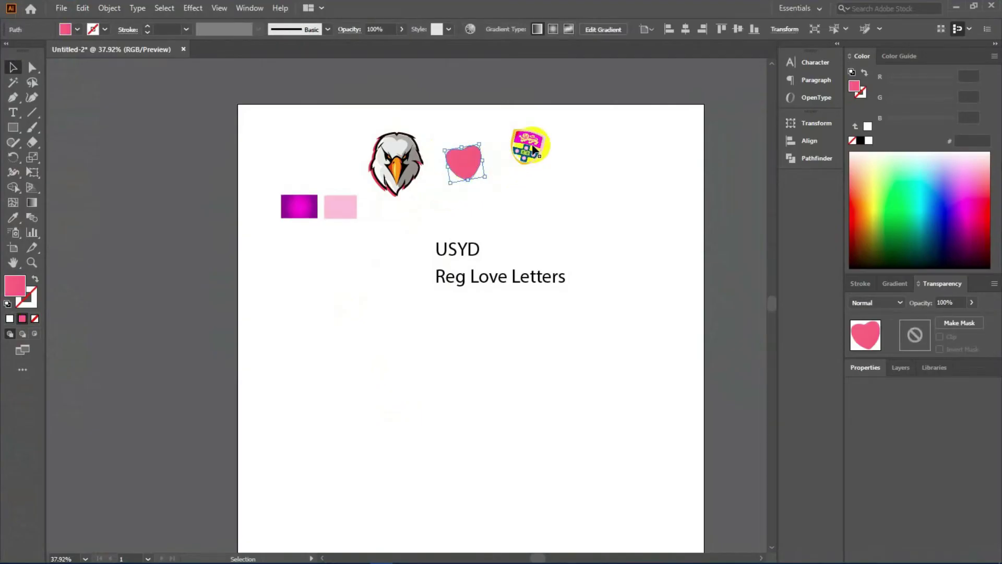
left_click_drag(527, 147, 533, 150)
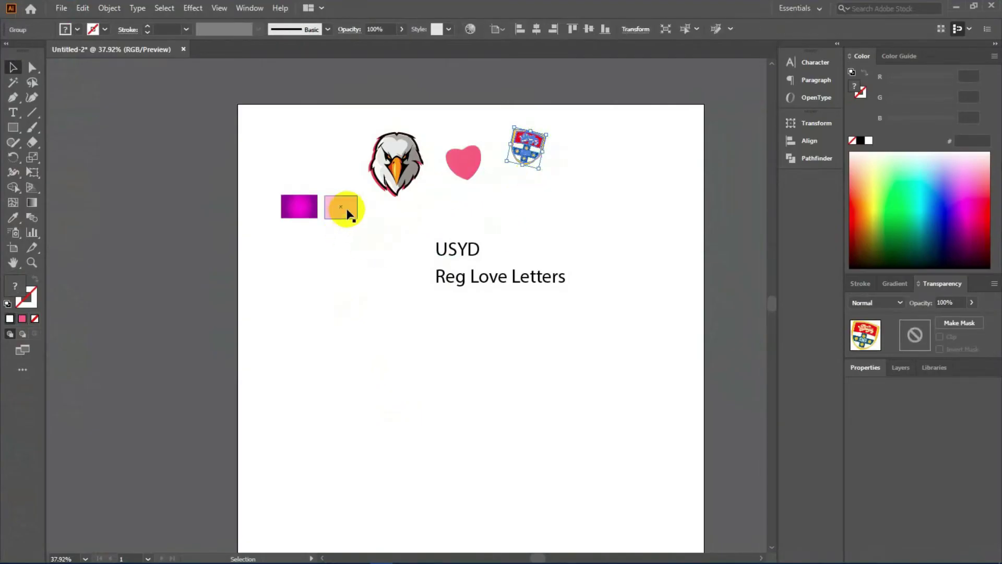
left_click(334, 208)
left_click(311, 213)
left_click(337, 207)
left_click(308, 209)
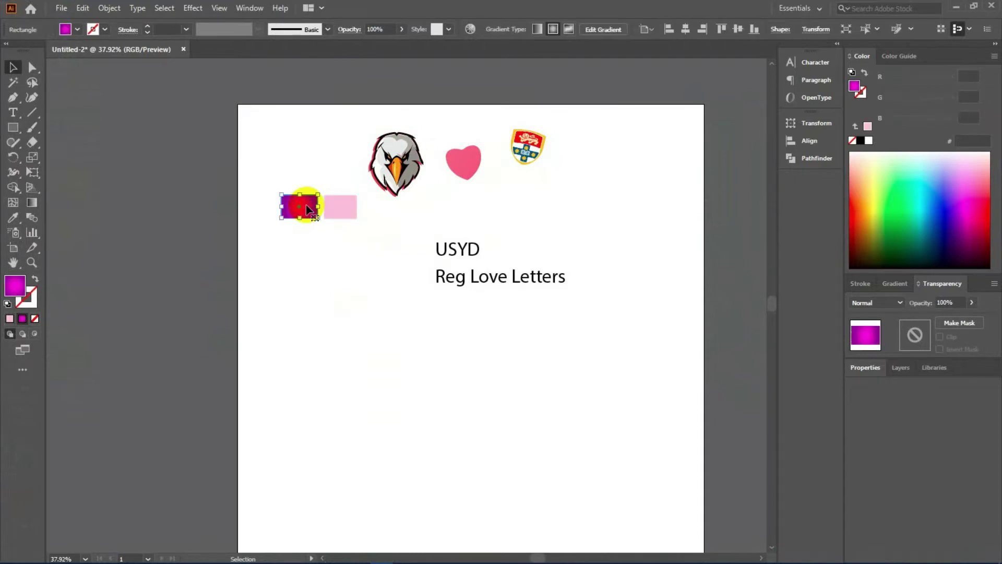
left_click(395, 361)
left_click_drag(614, 312, 416, 256)
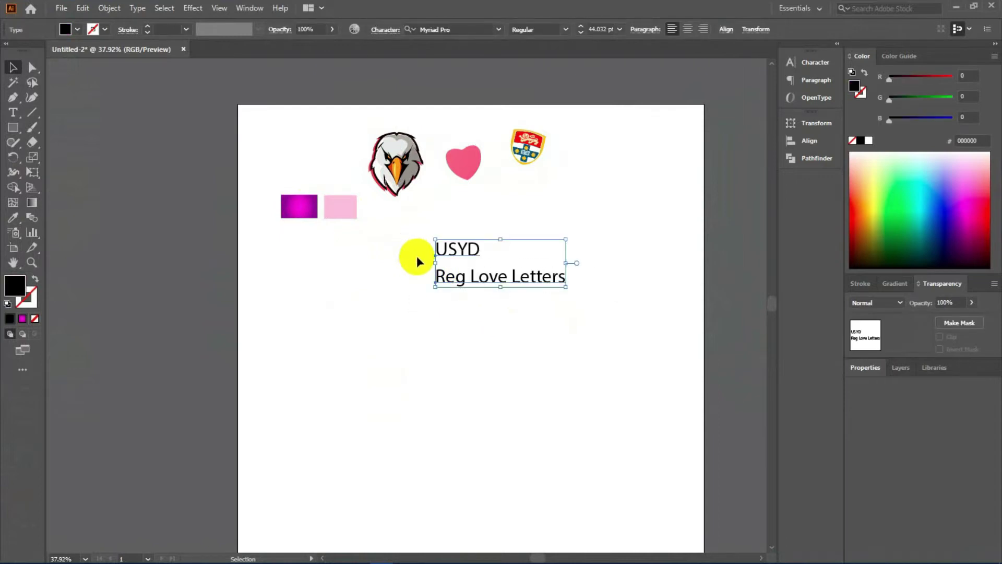
left_click(416, 256)
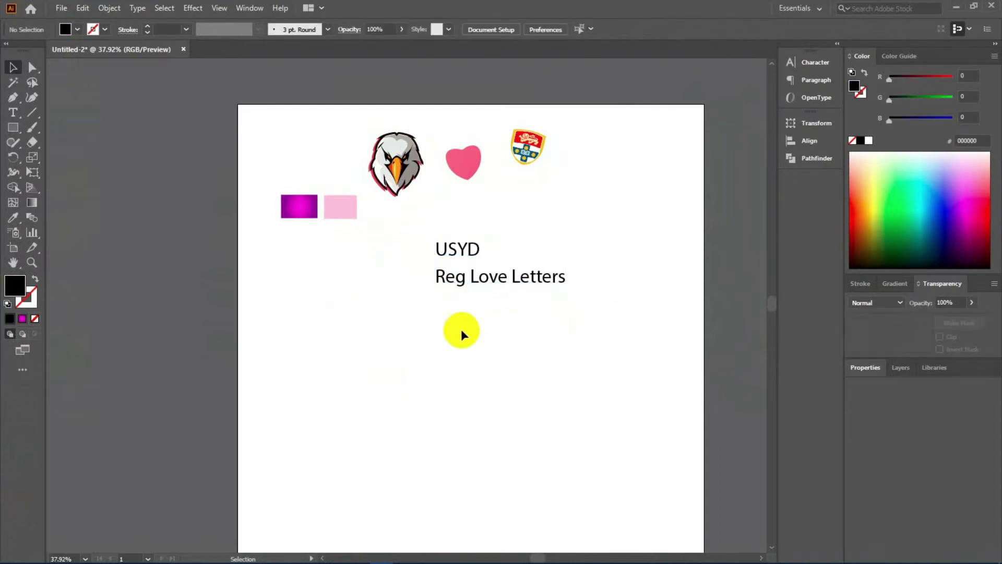
left_click(385, 309)
Create a new 1080 × 1080 px document in RGB colour mode
left_click(61, 8)
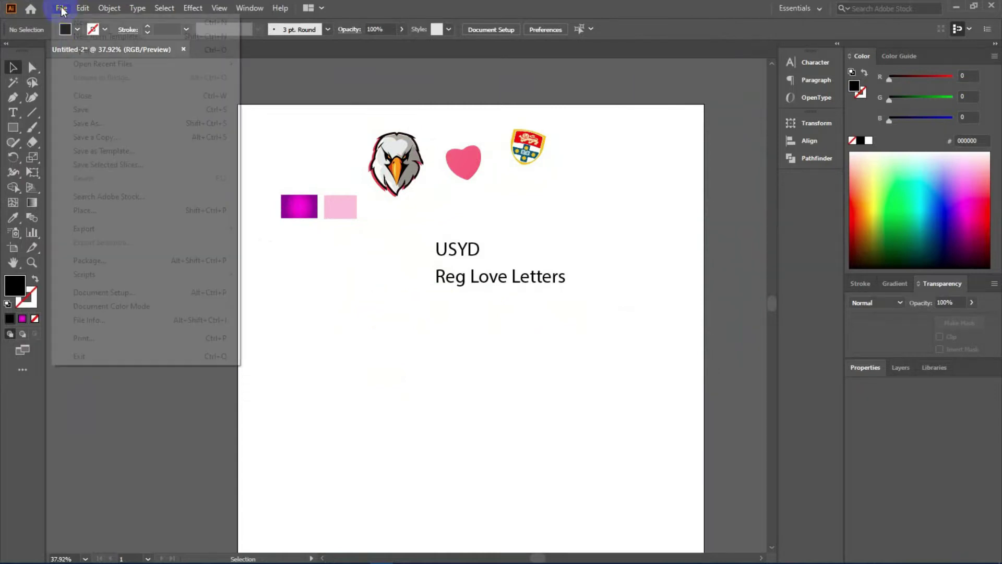
left_click(80, 21)
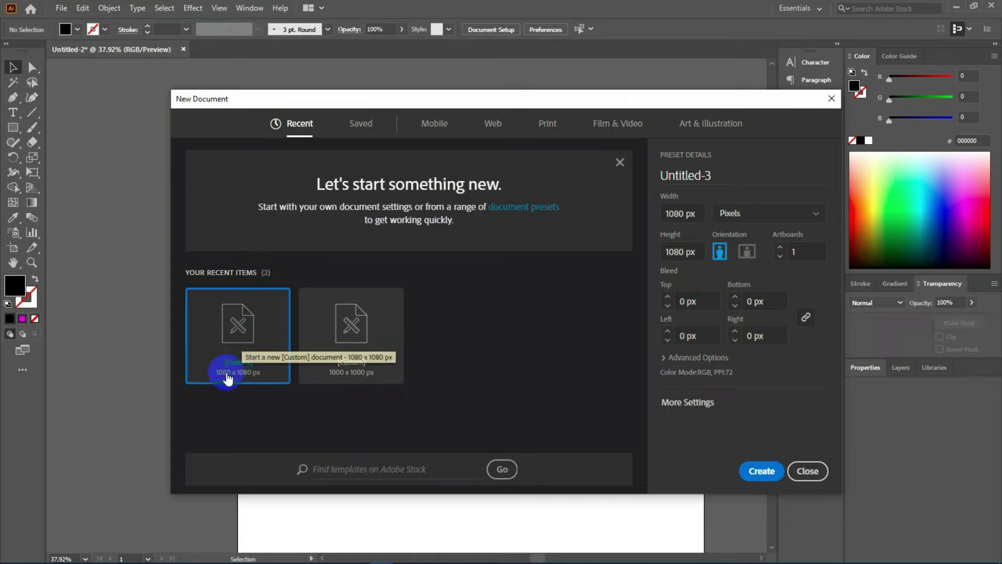
left_click(685, 215)
key("Tab")
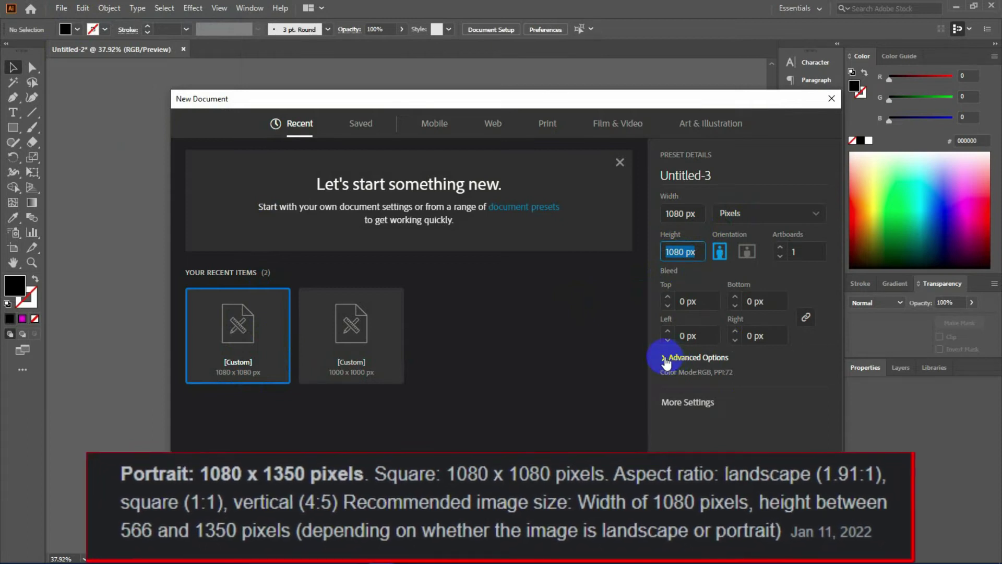
left_click(665, 359)
left_click(713, 338)
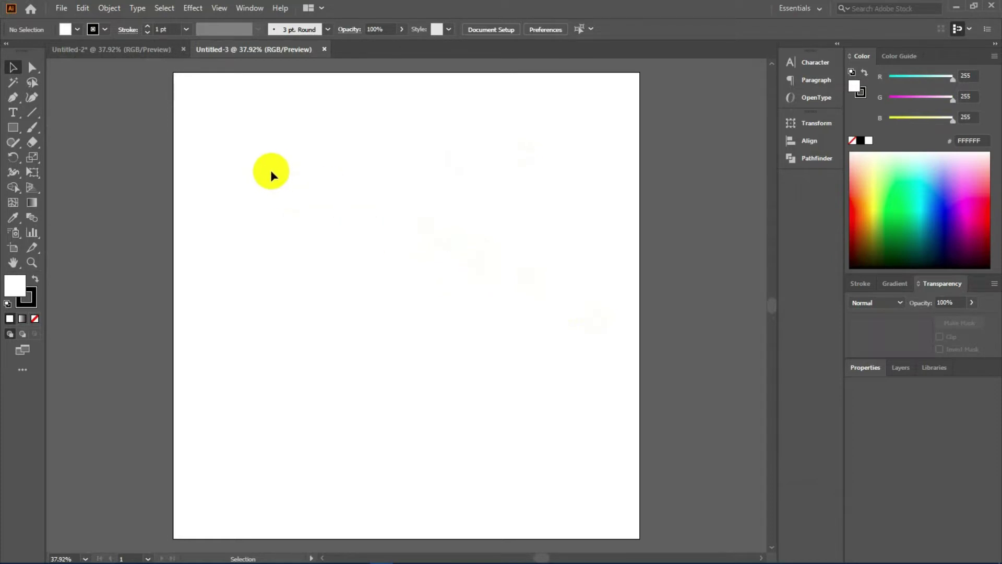
Copy in the purple gradient rectangle, size it to a 1080 × 1080 px square, and align it to the artboard
left_click(131, 50)
left_click(303, 210)
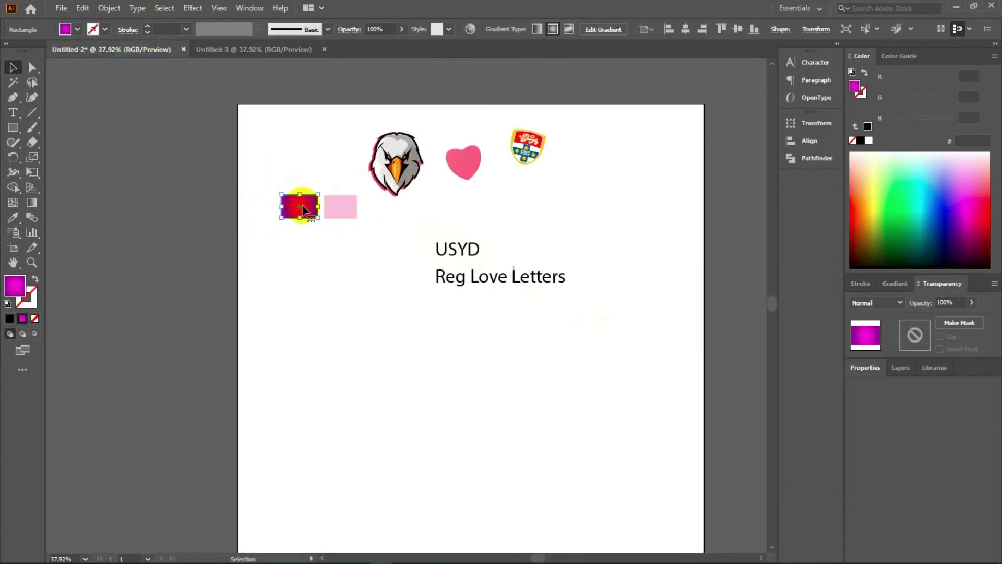
mouse_move(308, 205)
left_mouse_down()
mouse_move(373, 251)
mouse_move(222, 94)
mouse_move(200, 175)
left_mouse_up()
key("m")
left_click(355, 263)
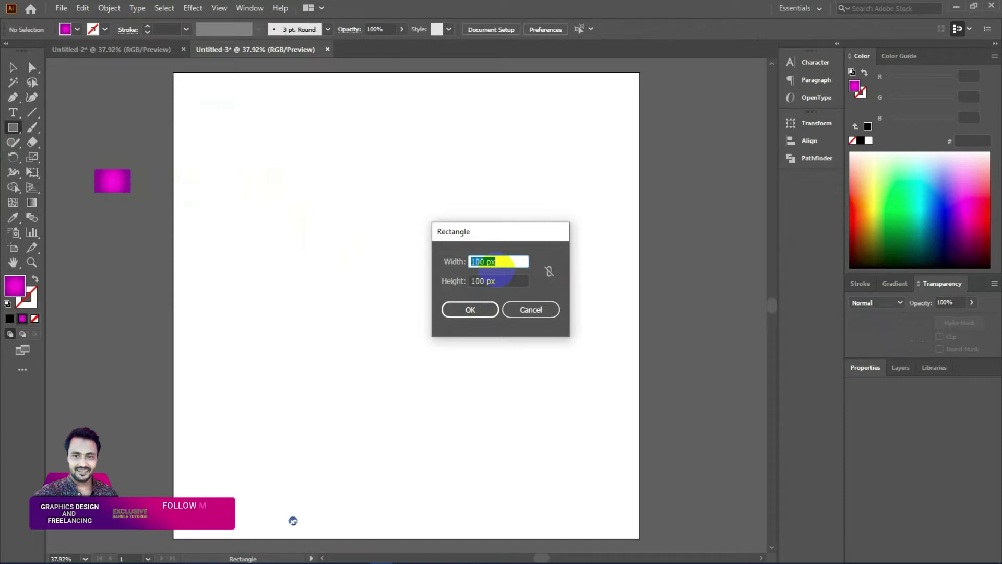
type("1080")
left_click_drag(517, 280, 463, 281)
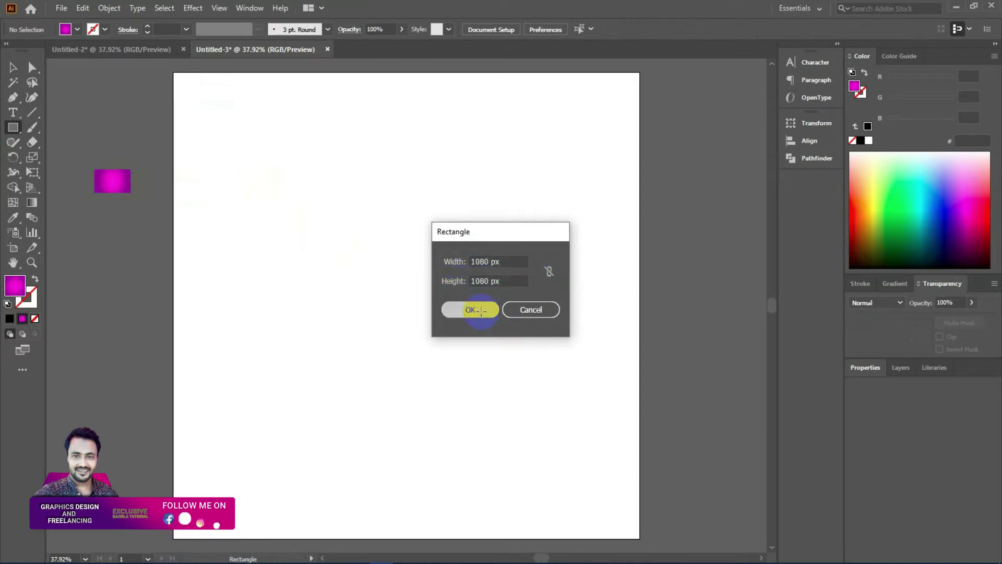
left_click(486, 311)
key("v")
left_click_drag(280, 196, 404, 172)
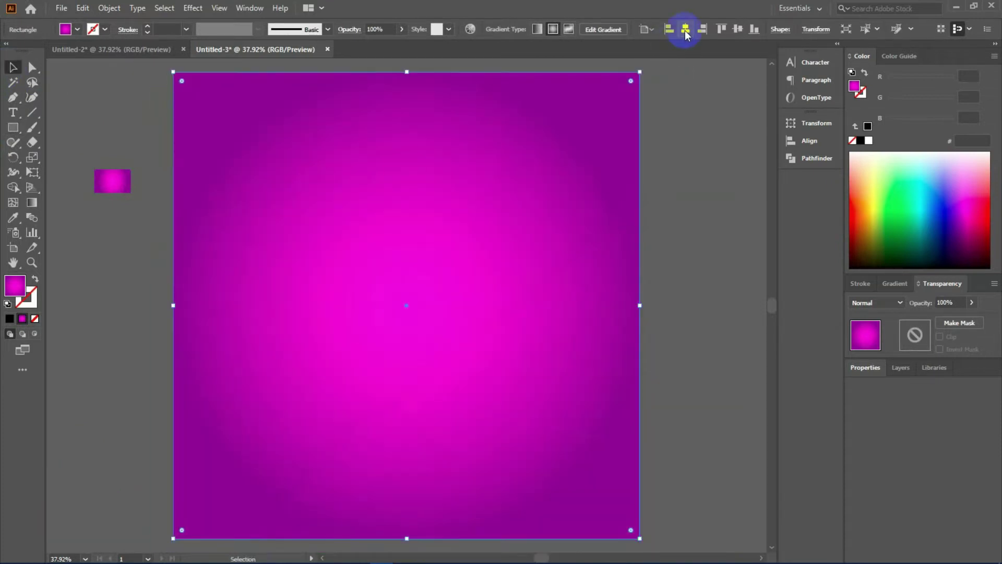
left_click(685, 200)
Duplicate the magenta gradient square to the right of the original
left_click_drag(685, 200, 671, 204)
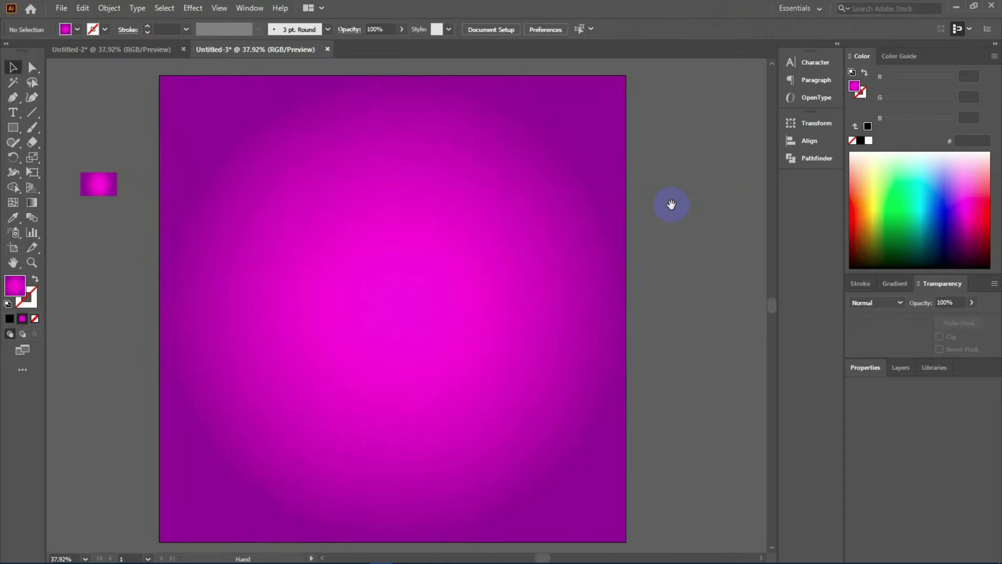
key("ctrl+minus")
key("ctrl+minus")
scroll(635, 264, "down", 2)
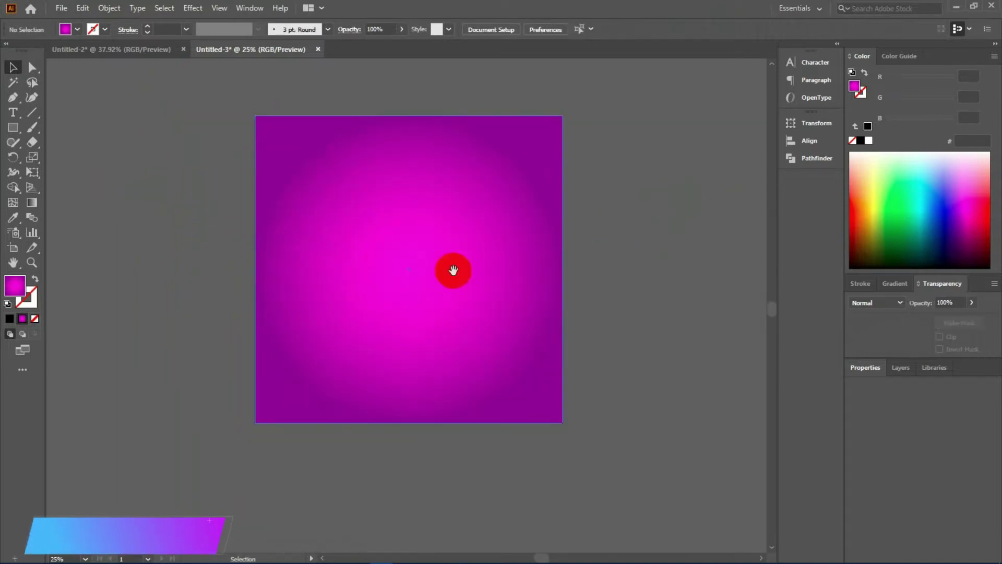
left_click_drag(452, 271, 410, 224)
left_click_drag(332, 226, 622, 214)
left_click(541, 464)
left_click_drag(541, 463, 499, 468)
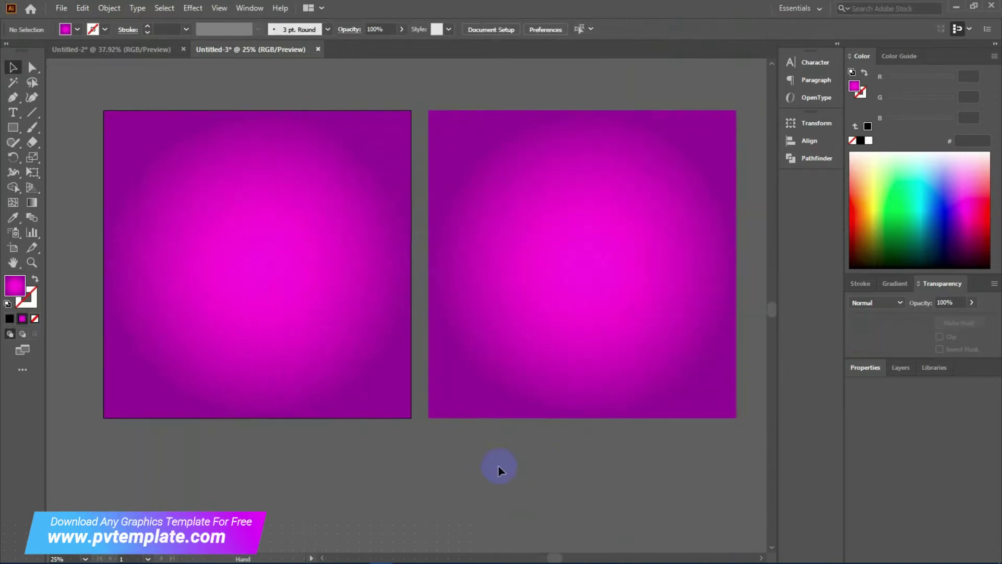
key("ctrl+minus")
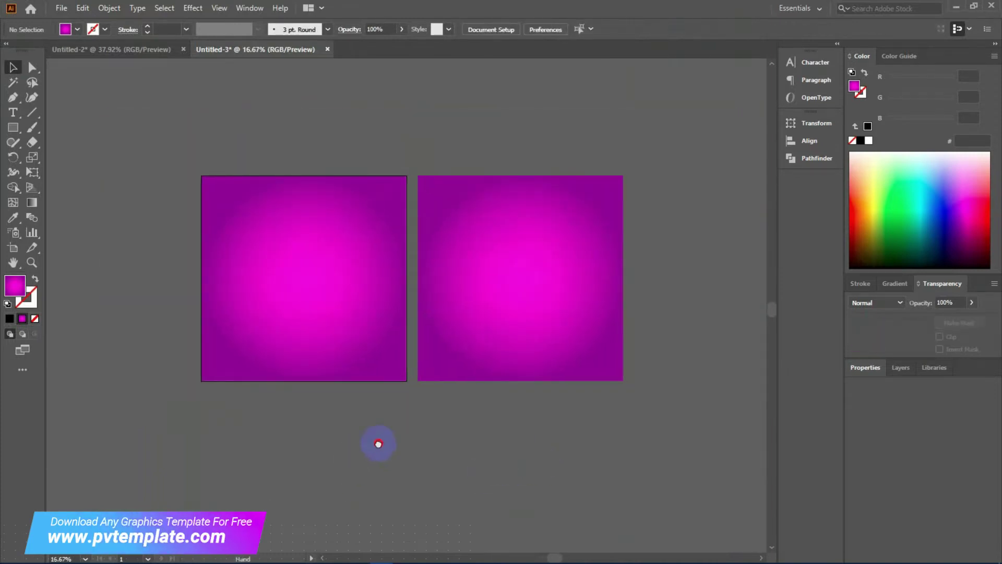
Fill the right square with the pink swatch colour and delete the leftover swatch
left_click(133, 49)
mouse_move(292, 212)
left_mouse_down()
mouse_move(284, 236)
mouse_move(502, 131)
left_mouse_up()
key("i")
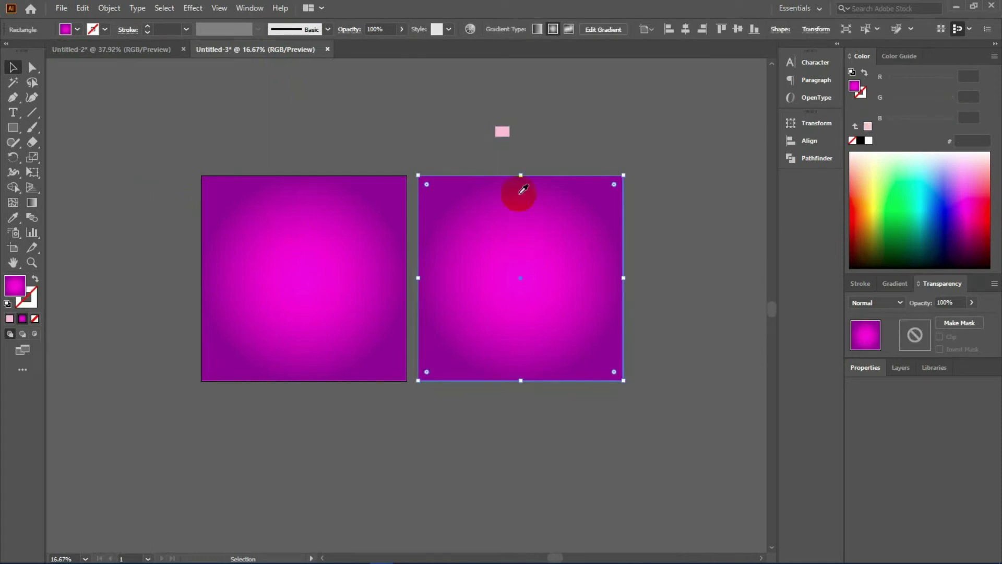
left_click(503, 131)
key("v")
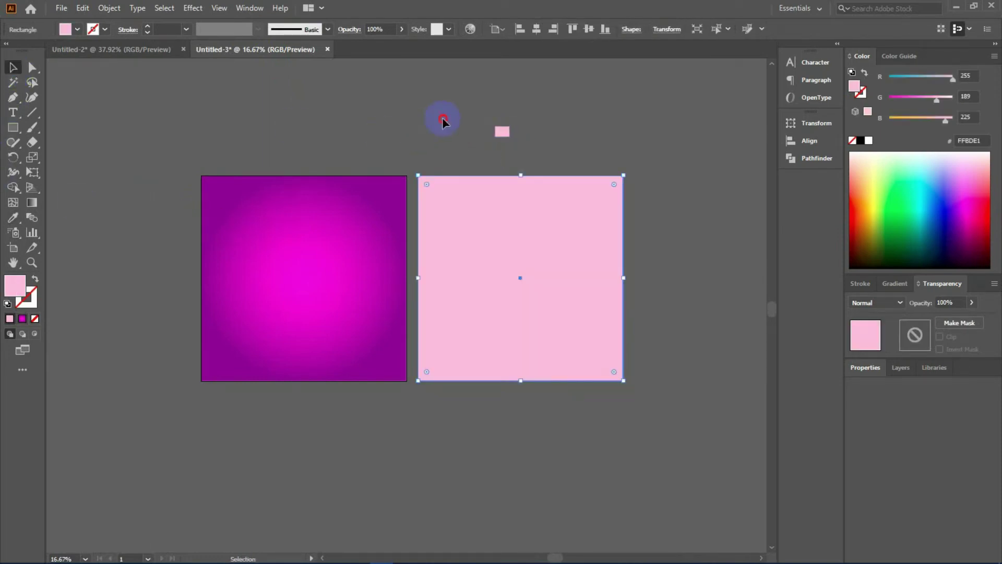
left_click_drag(443, 121, 528, 142)
key("Delete")
left_click(443, 178)
left_click(436, 155)
scroll(324, 125, "right", 1)
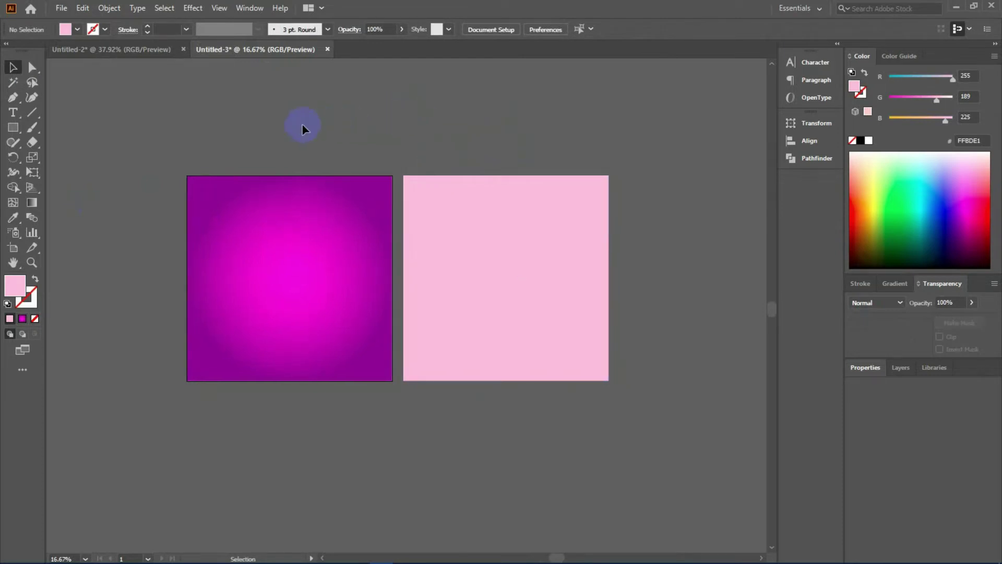
Return to the Untitled-2 document holding the eagle and heart
left_click(133, 50)
left_click_drag(257, 224, 239, 222)
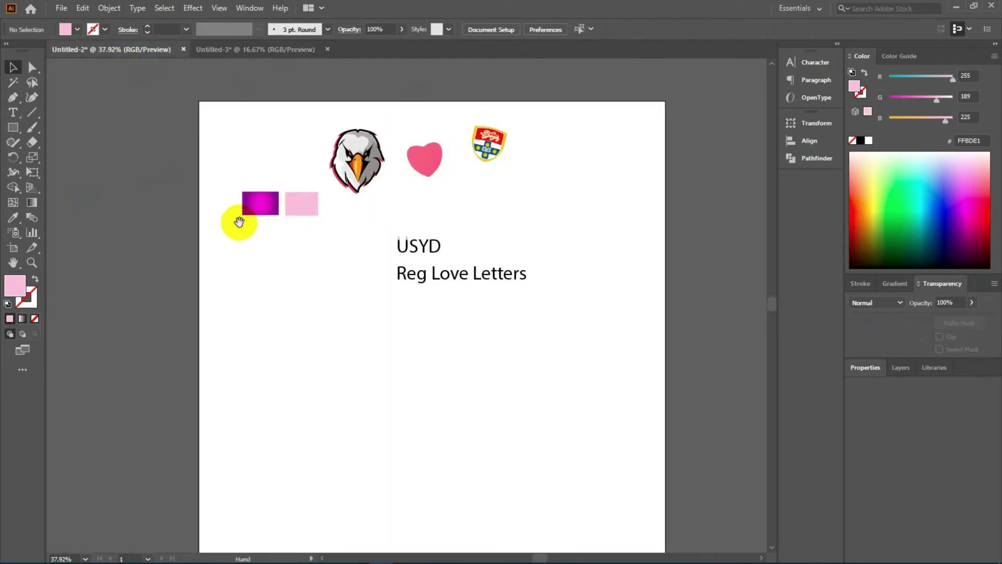
scroll(375, 362, "right", 1)
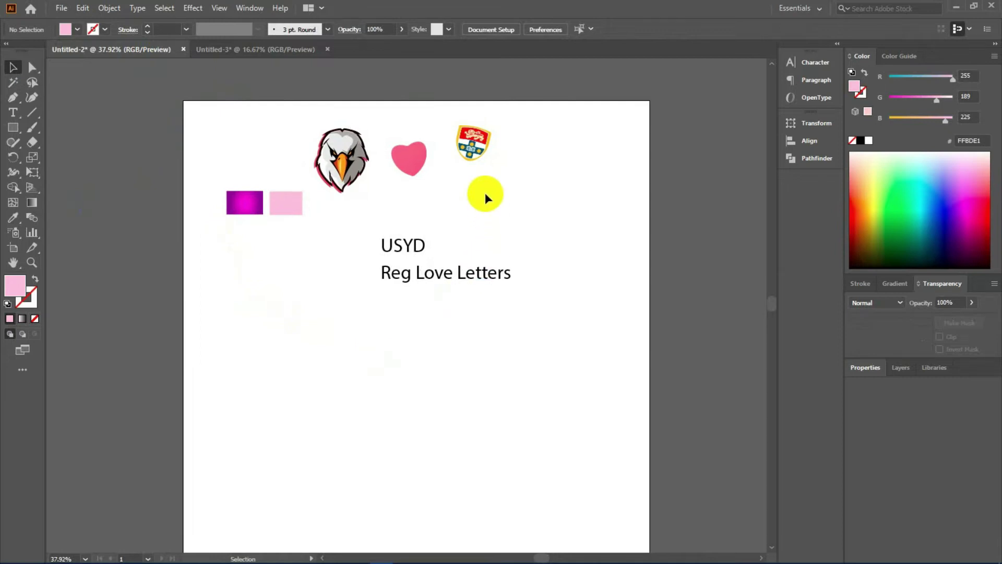
Copy the pink heart into Untitled-3, enlarge it, and place it on the magenta square
left_click(407, 162)
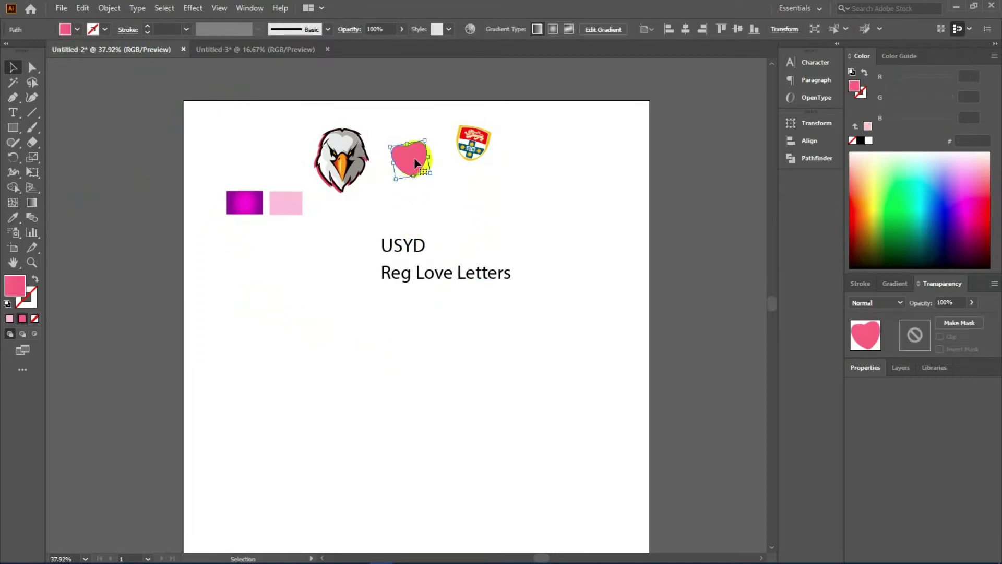
left_click(247, 48)
left_click_drag(483, 327, 500, 243)
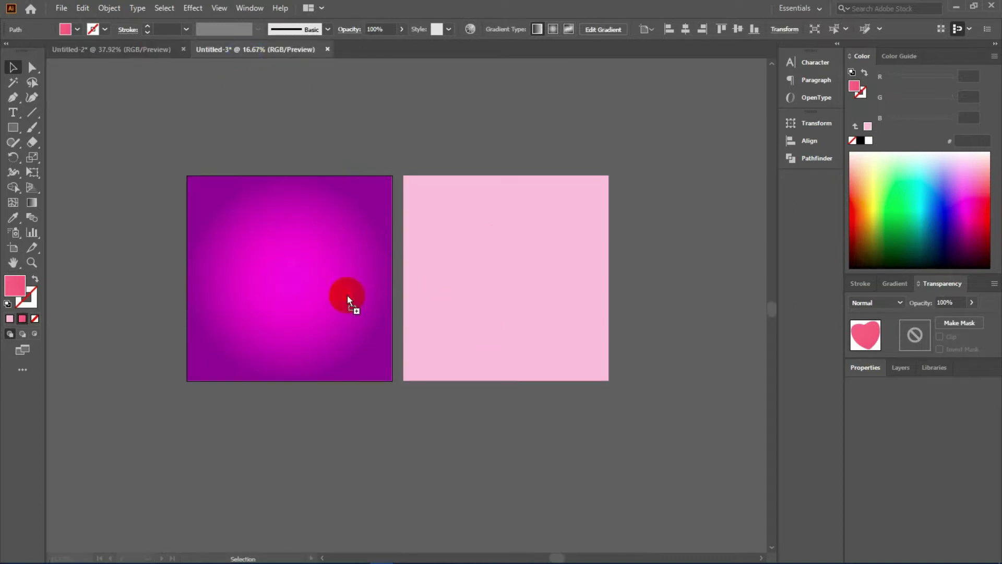
left_click_drag(352, 300, 497, 452)
left_click(496, 452)
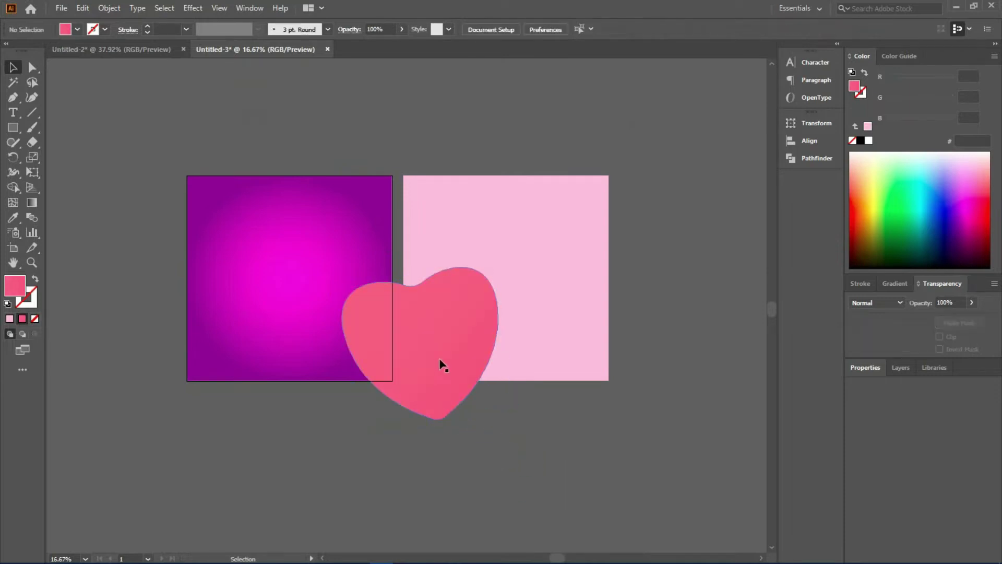
left_click_drag(441, 364, 306, 292)
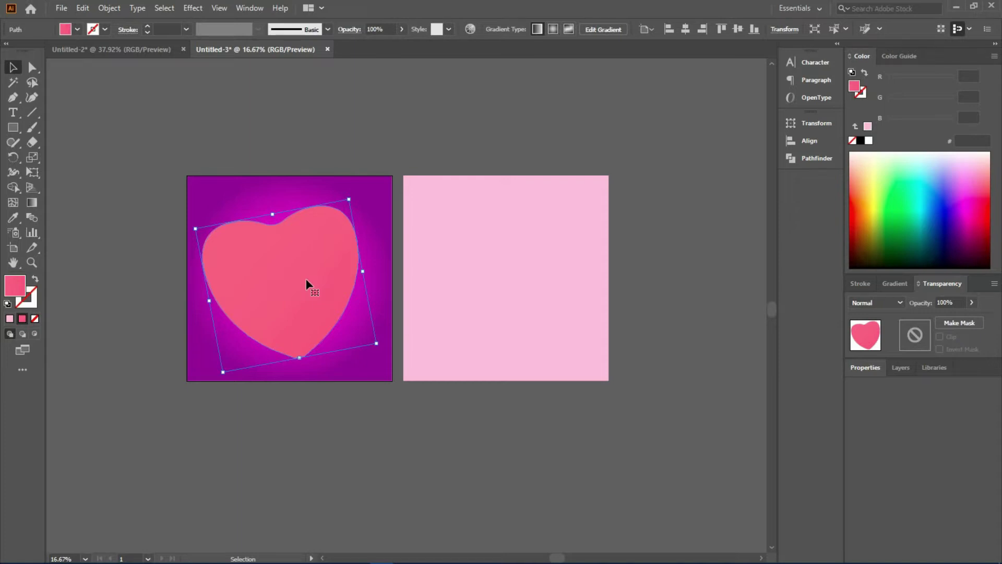
left_click(338, 148)
left_click_drag(341, 148, 353, 156)
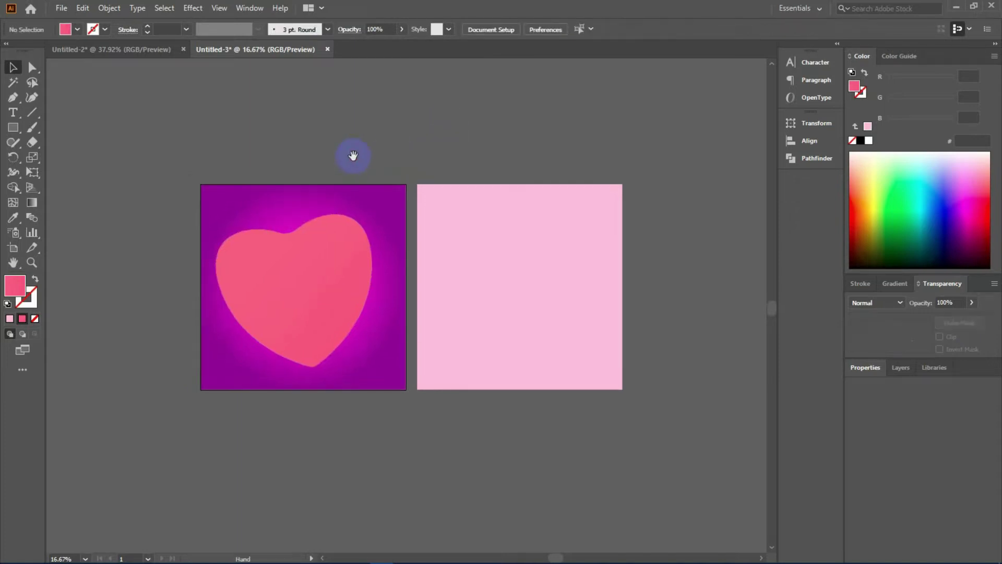
left_click(320, 202)
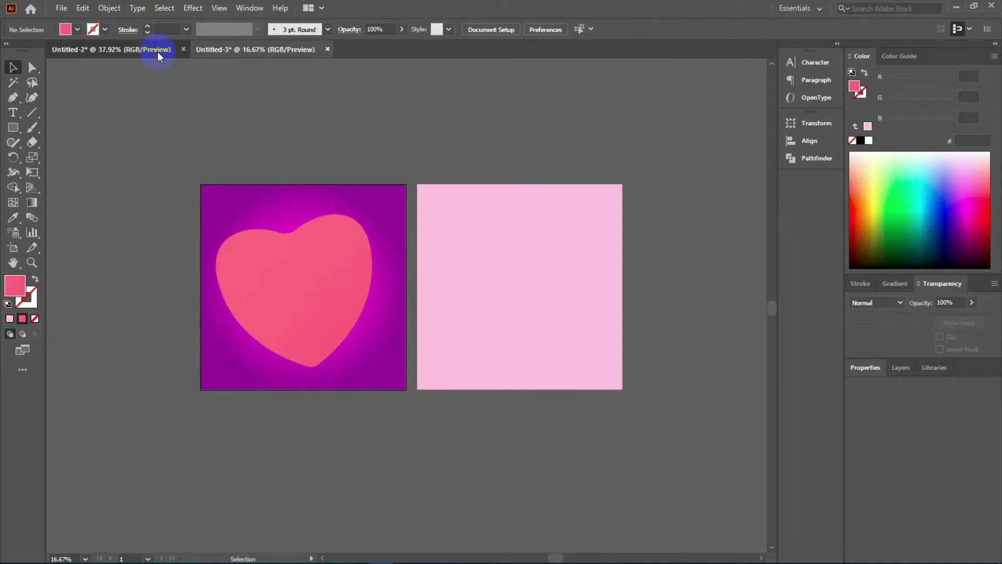
Bring the USYD shield logo over, enlarge it, and set it on the heart's lower right
left_click(157, 51)
left_click(458, 329)
left_click(444, 172)
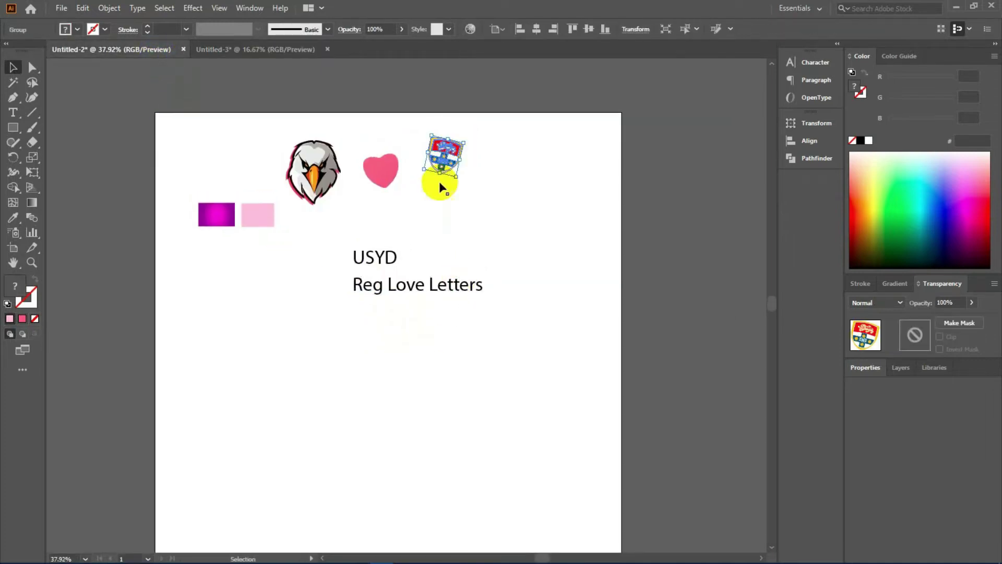
left_click_drag(452, 151, 247, 78)
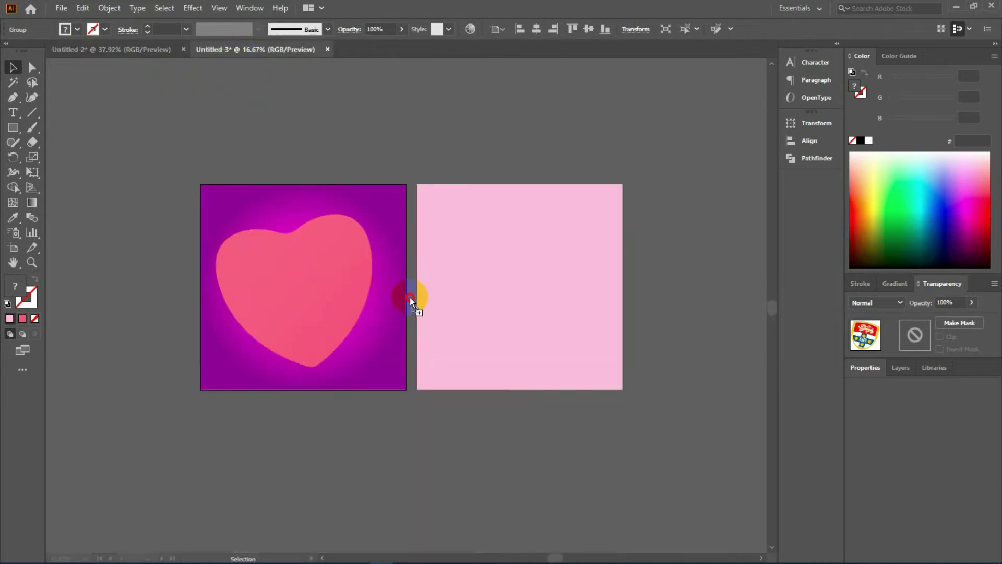
mouse_move(409, 297)
left_mouse_down()
mouse_move(356, 363)
mouse_move(402, 455)
mouse_move(394, 448)
mouse_move(427, 415)
left_mouse_up()
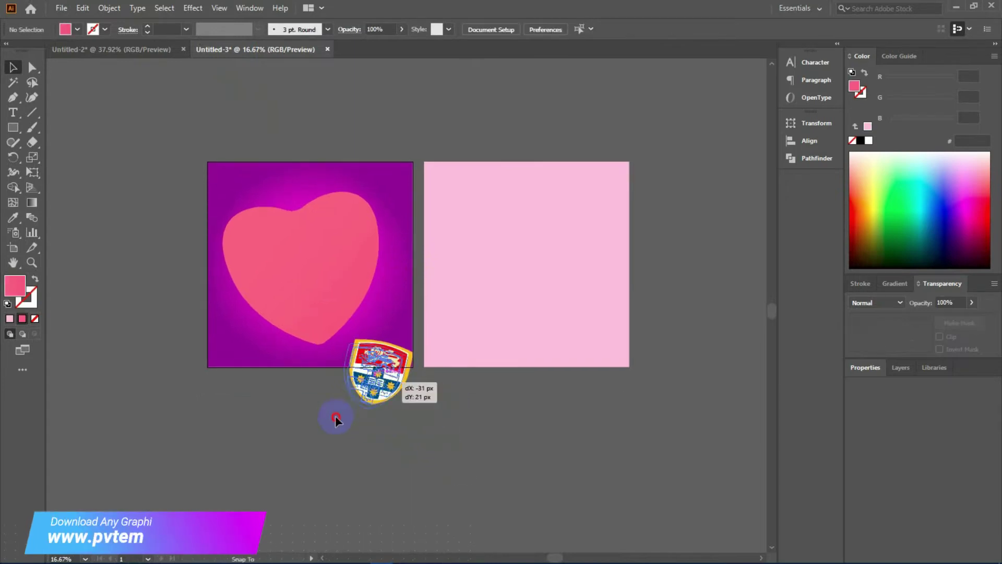
left_click_drag(384, 376, 335, 414)
mouse_move(350, 381)
left_mouse_down()
mouse_move(358, 340)
mouse_move(351, 351)
left_mouse_up()
left_click(369, 403)
scroll(396, 425, "up", 2)
left_click(398, 437)
Add a white highlight shape to the heart's upper left and enlarge it slightly
left_click(304, 308)
left_click(119, 49)
mouse_move(433, 159)
left_mouse_down()
mouse_move(414, 181)
mouse_move(232, 59)
mouse_move(272, 279)
left_mouse_up()
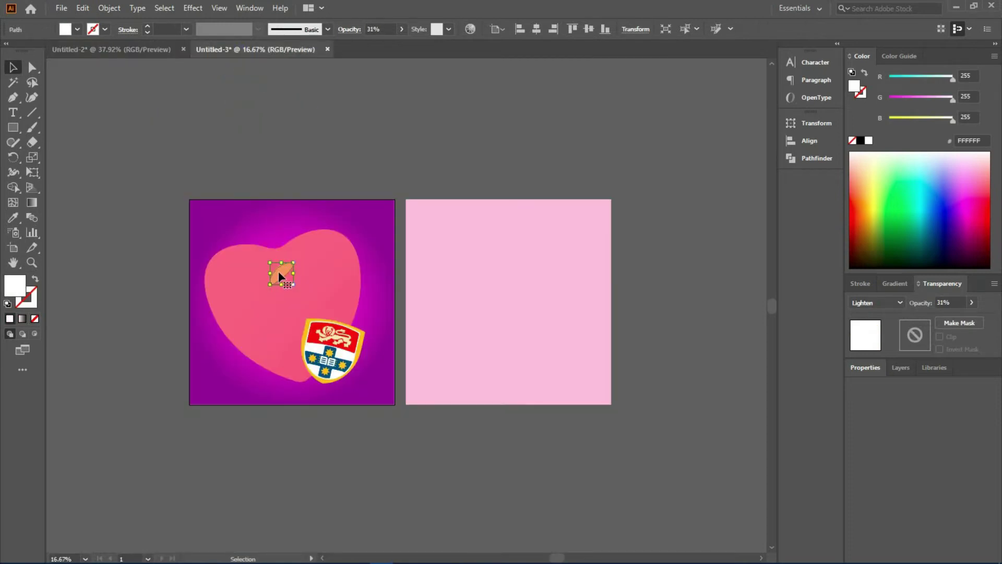
left_click_drag(282, 276, 231, 268)
left_click_drag(231, 262, 225, 260)
left_click(269, 167)
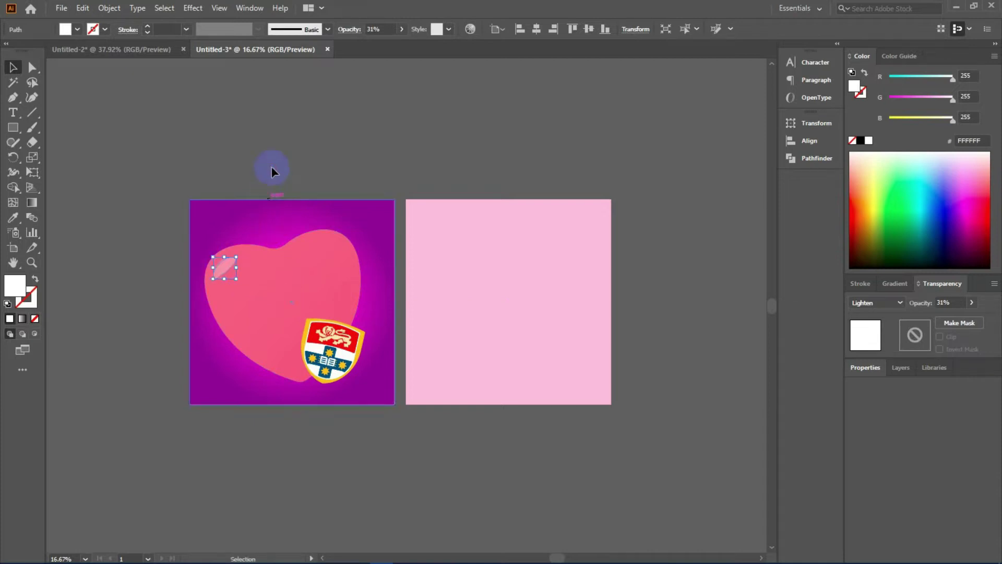
left_click(221, 278)
mouse_move(239, 281)
left_mouse_down()
mouse_move(244, 288)
mouse_move(232, 267)
left_mouse_up()
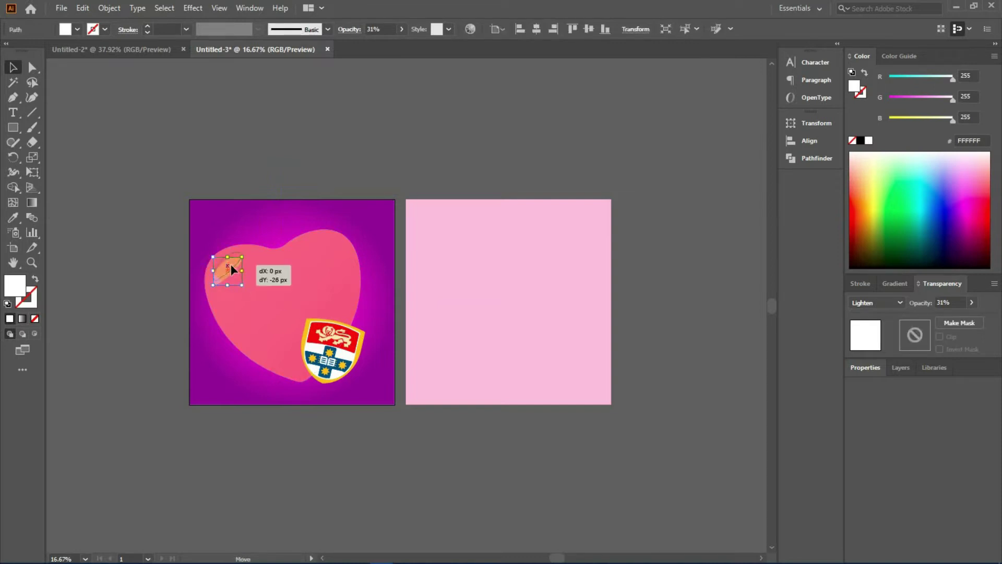
left_click(268, 136)
Duplicate the highlight to the heart's top, then select both highlights with the heart body
mouse_move(233, 271)
left_mouse_down()
mouse_move(314, 256)
mouse_move(333, 245)
mouse_move(325, 239)
left_mouse_up()
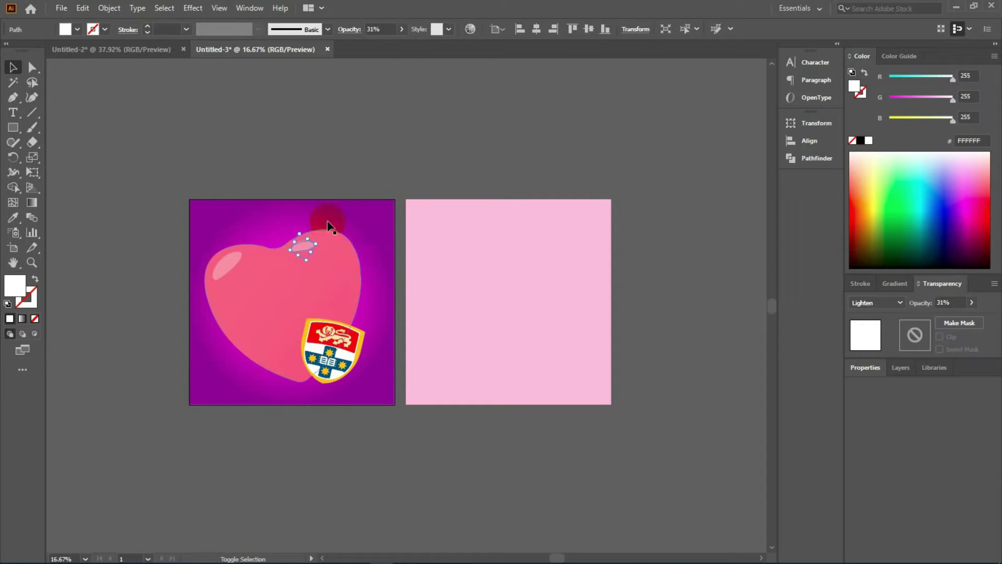
left_click(352, 148)
left_click_drag(351, 148, 389, 159)
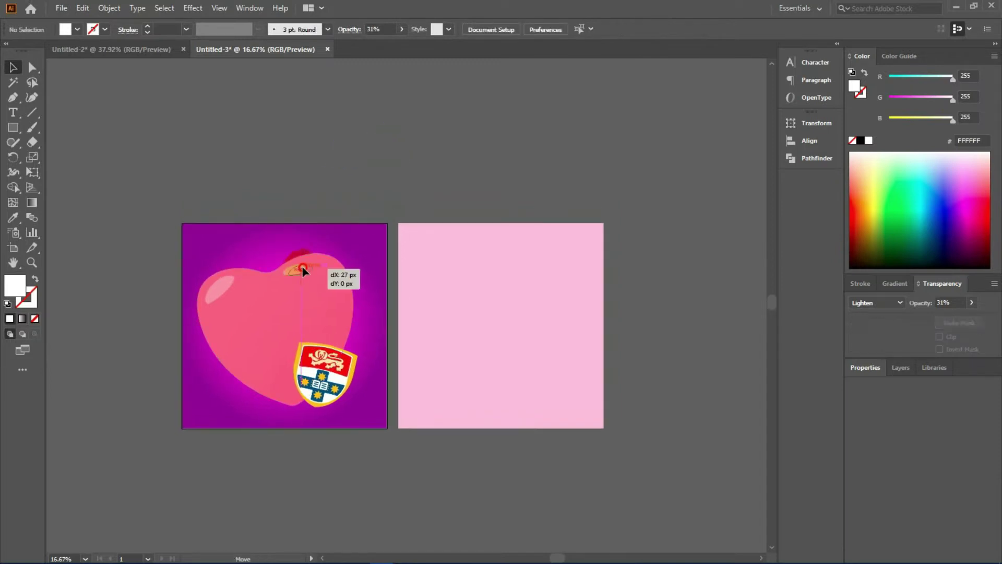
left_click_drag(300, 274, 304, 269)
left_click(938, 324)
left_click(405, 179)
left_click(291, 275)
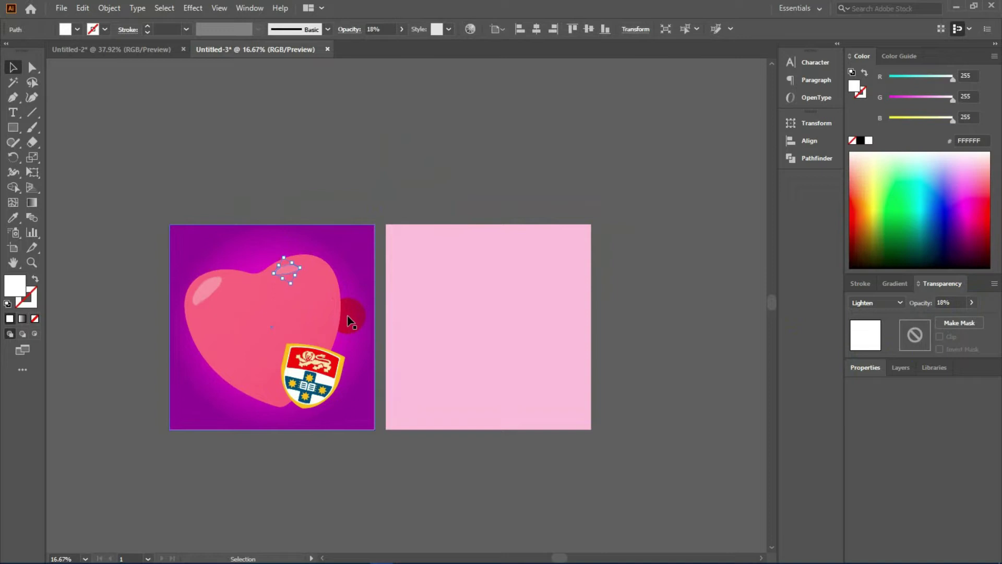
left_click(293, 156)
mouse_move(291, 183)
left_mouse_down()
mouse_move(274, 145)
mouse_move(224, 138)
left_mouse_up()
left_click(192, 261)
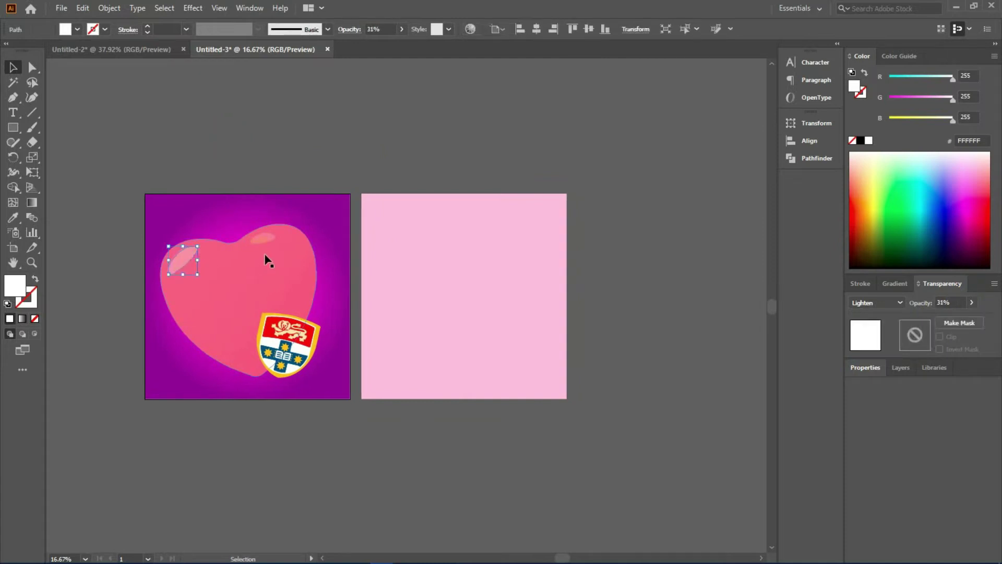
left_click(243, 280, "shift")
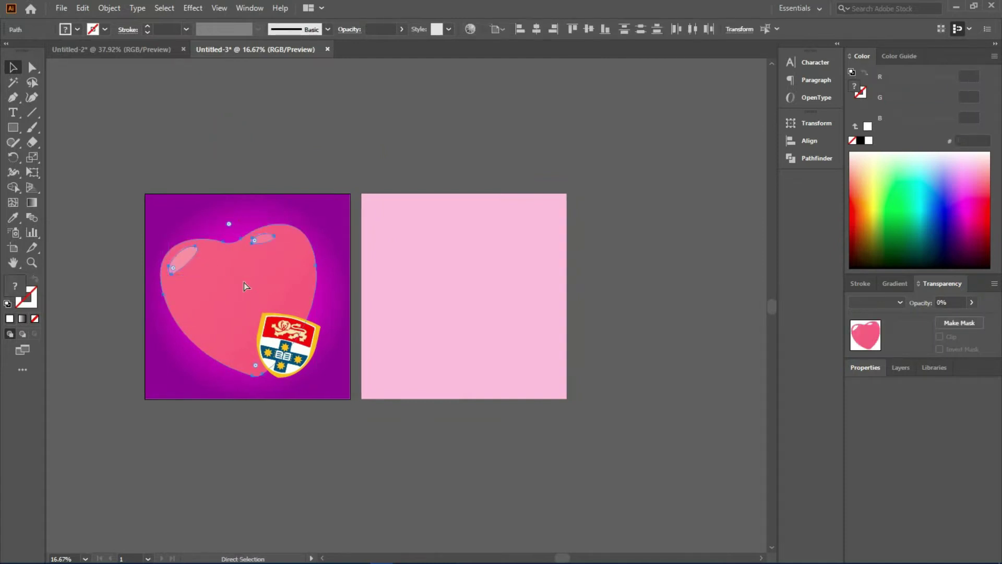
Group the heart with its highlights and bring the shield crest in front of it
key("ctrl+g")
left_click(258, 218)
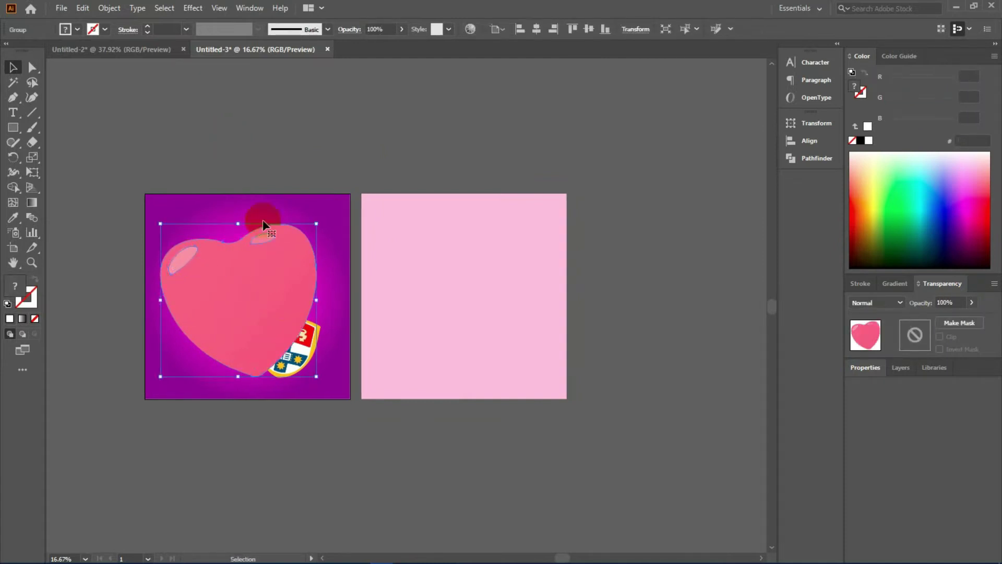
left_click_drag(319, 351, 315, 345)
right_click(314, 344)
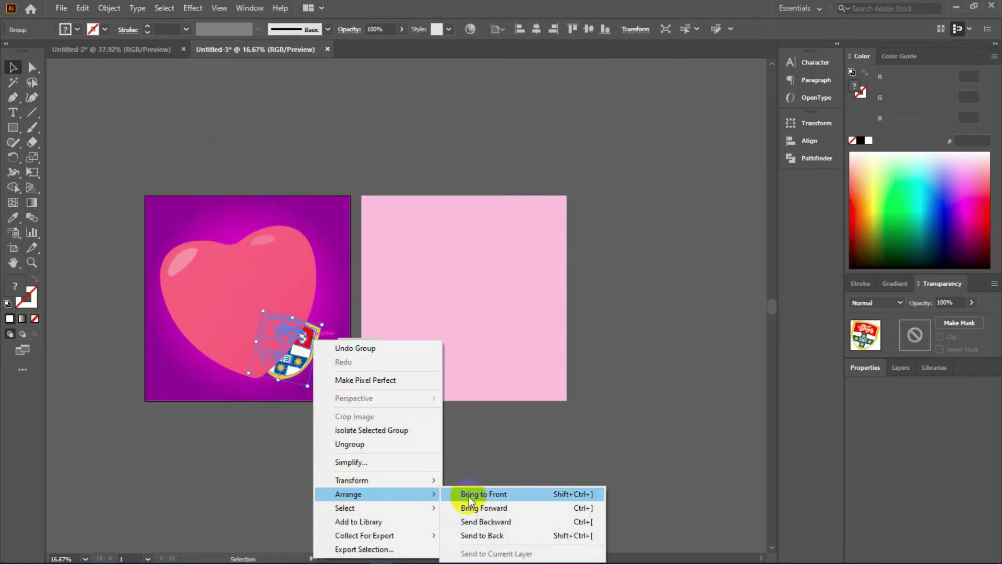
left_click(478, 495)
left_click(403, 481)
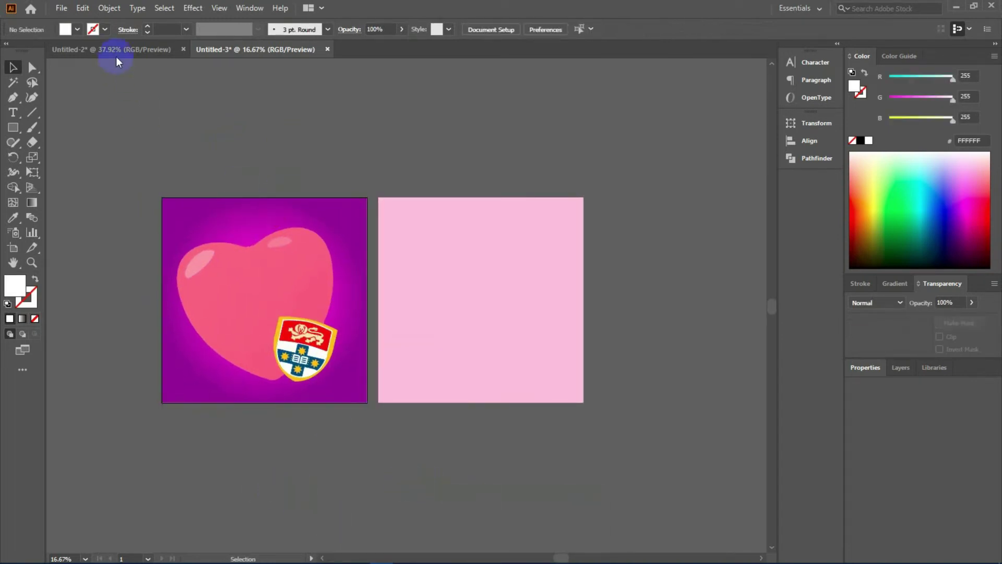
Bring the eagle over from Untitled-2 and set it atop the heart
left_click(116, 50)
mouse_move(257, 180)
left_mouse_down()
mouse_move(281, 289)
mouse_move(331, 196)
mouse_move(335, 215)
mouse_move(360, 157)
left_mouse_up()
left_click(356, 180)
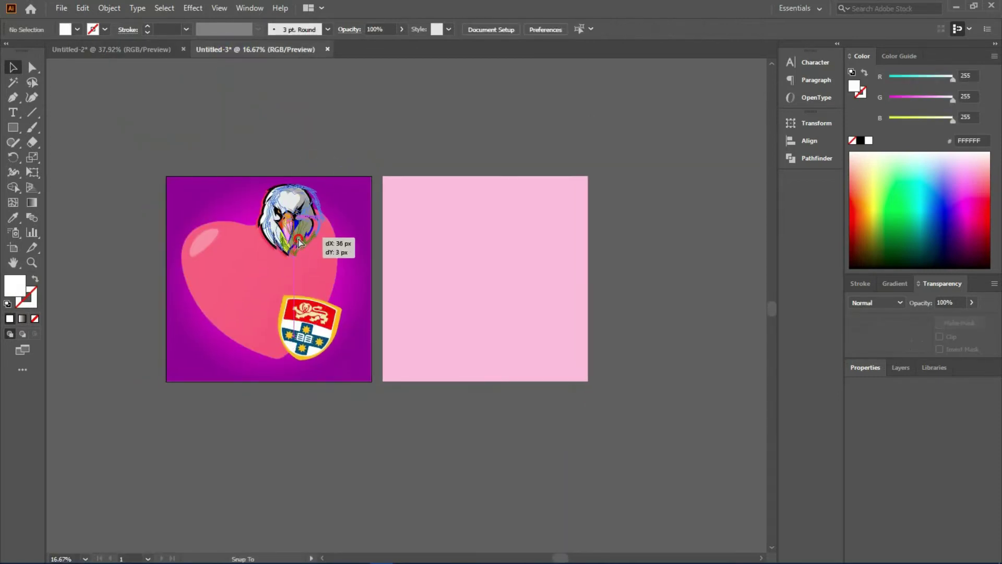
left_click(325, 143)
Bring in the USYD text and set it in Archivo Black with -90 tracking
left_click(156, 49)
mouse_move(320, 268)
left_mouse_down()
mouse_move(280, 57)
mouse_move(502, 216)
mouse_move(374, 408)
left_mouse_up()
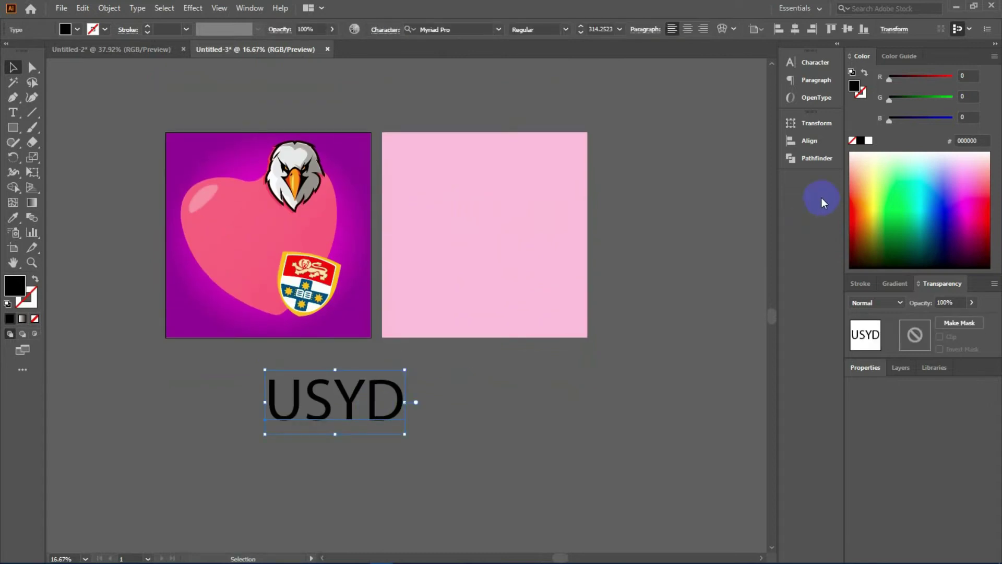
left_click(814, 62)
left_click(768, 77)
left_click(699, 217)
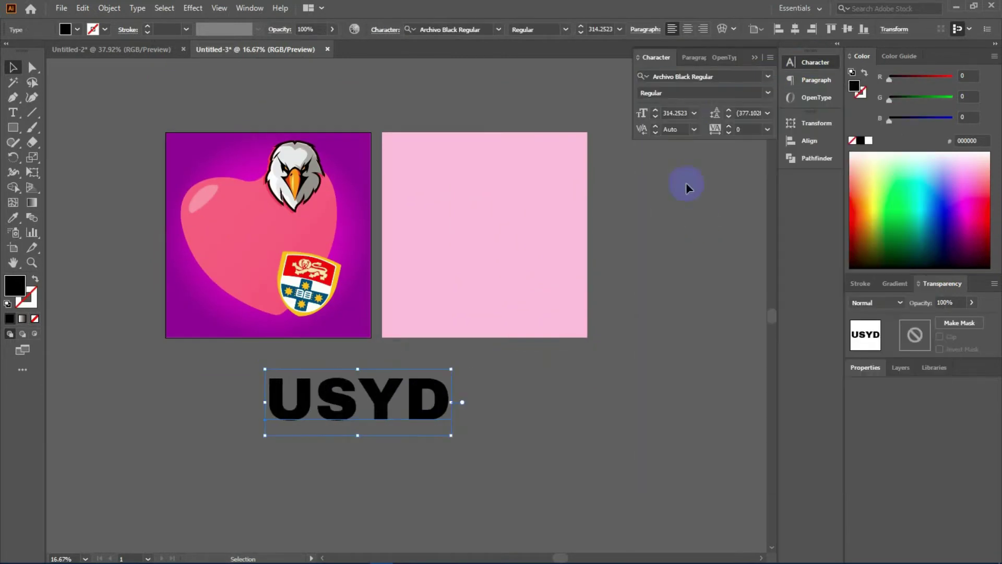
left_click(770, 58)
left_click(824, 62)
left_click(738, 127)
key("Down")
key("Down")
key("Down")
key("Down")
key("Down")
key("Down")
key("Down")
key("Down")
key("Down")
left_click(500, 418)
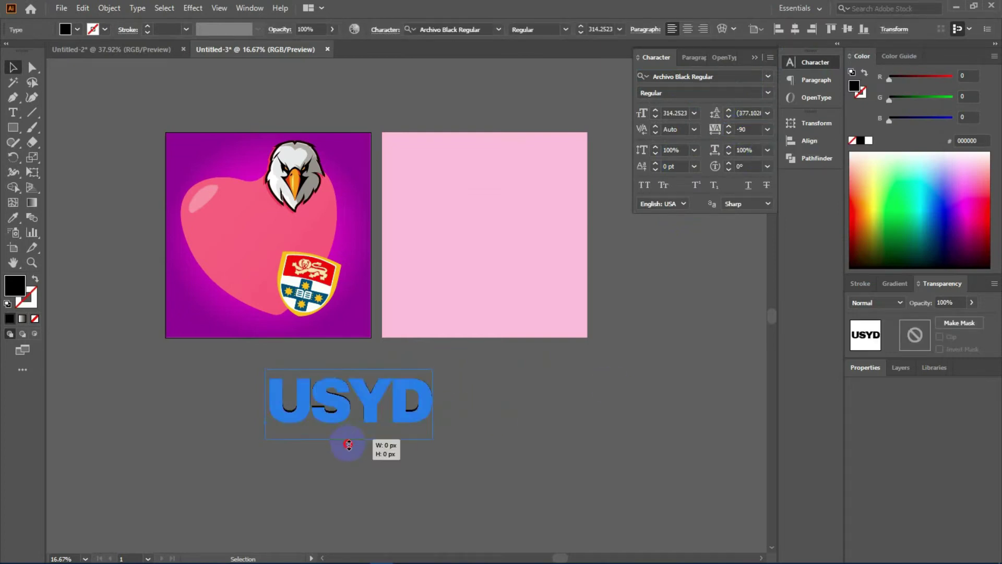
Fill USYD white and scale it onto the heart between the eagle and shield
left_click_drag(479, 420, 501, 389)
left_click(366, 376)
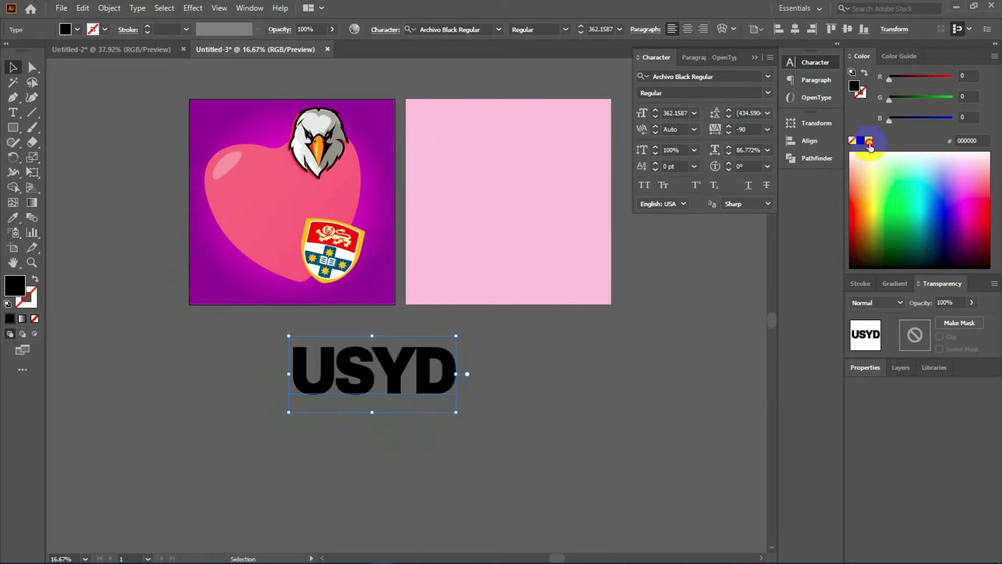
left_click(868, 140)
left_click(540, 374)
left_click_drag(587, 380, 599, 437)
left_click_drag(372, 457, 392, 303)
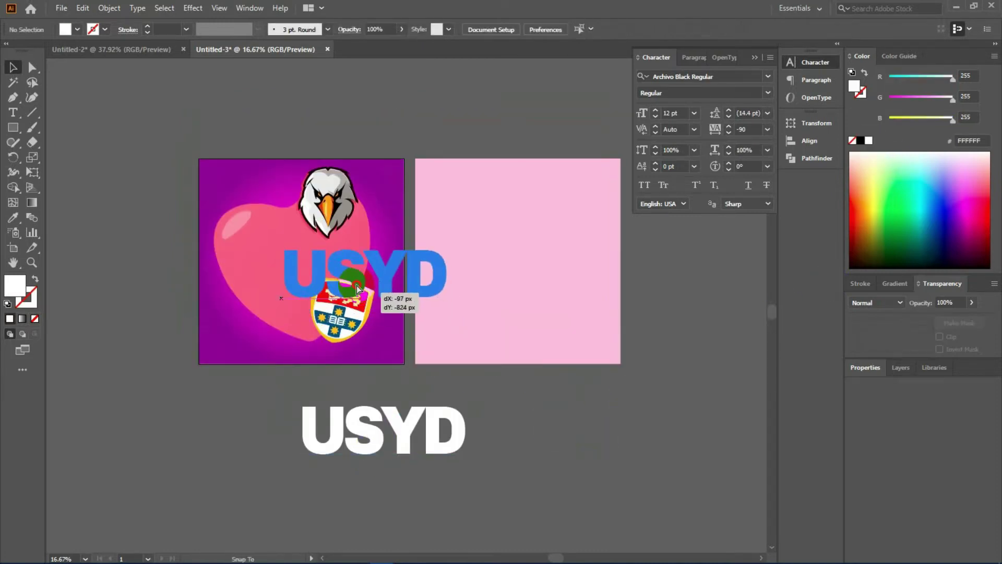
left_click_drag(451, 306, 398, 327)
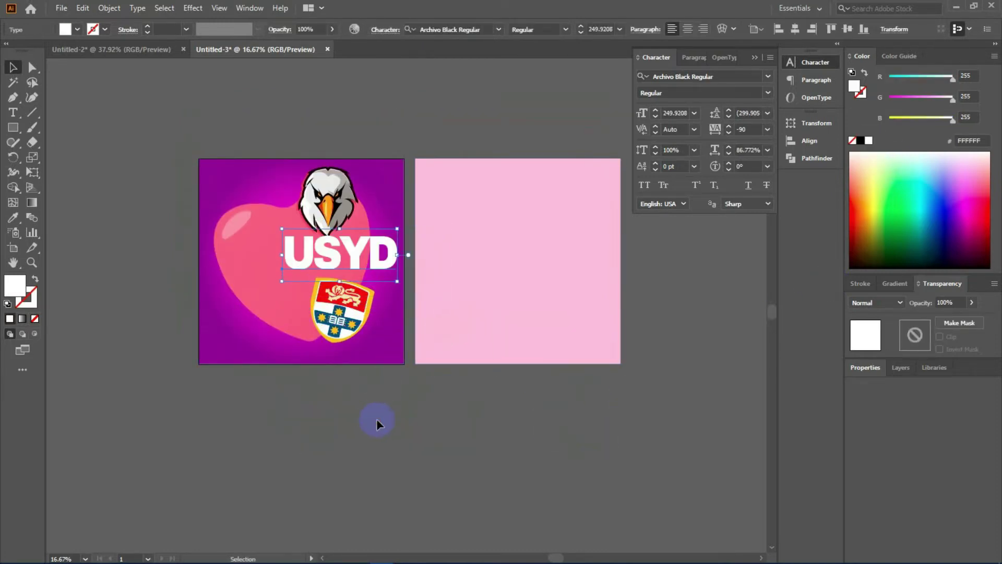
left_click(381, 418)
left_click_drag(334, 420, 359, 414)
left_click(360, 250)
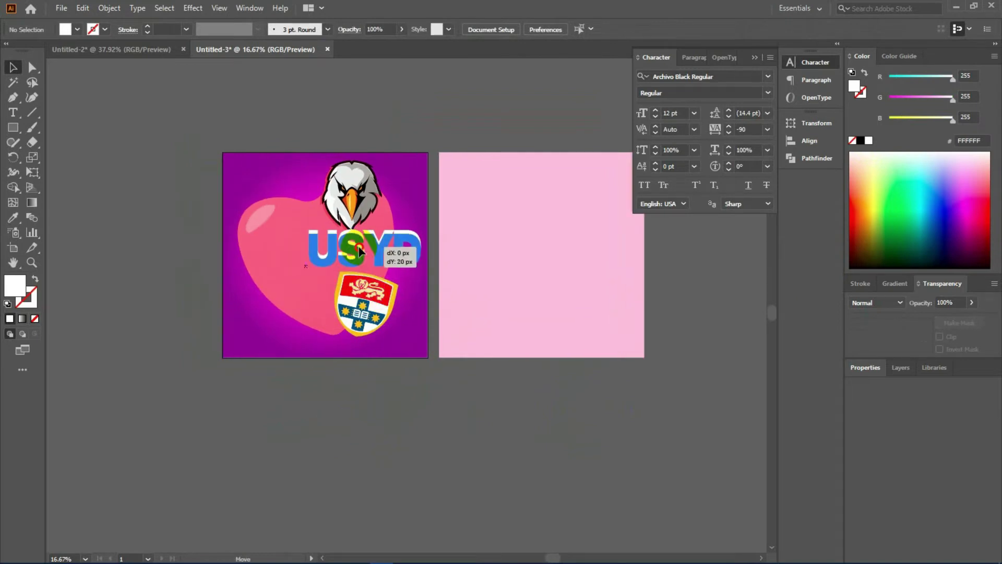
left_click_drag(409, 382, 400, 388)
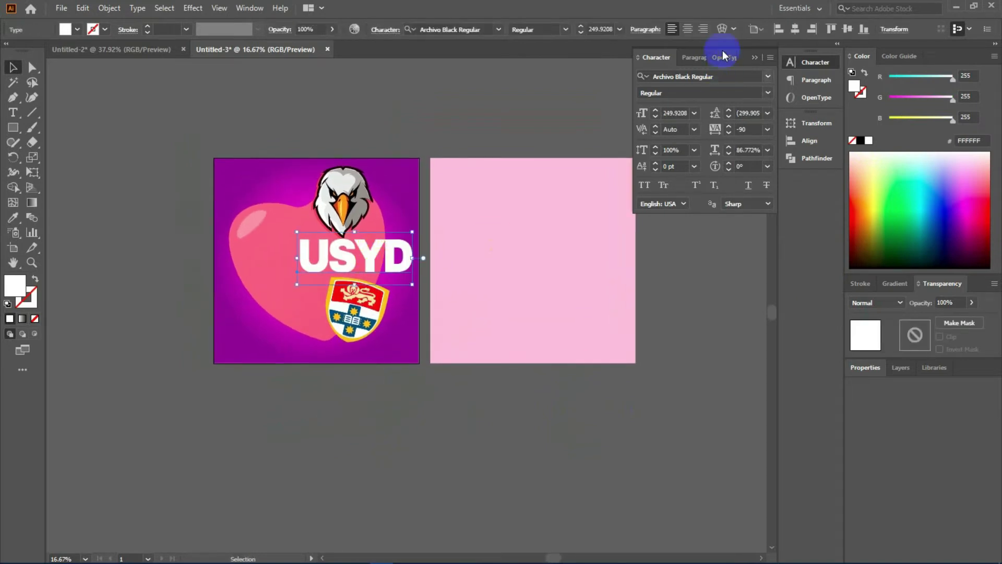
left_click(722, 29)
Arc-warp the USYD text at a 23% bend and shift it slightly left
left_click_drag(856, 272, 838, 274)
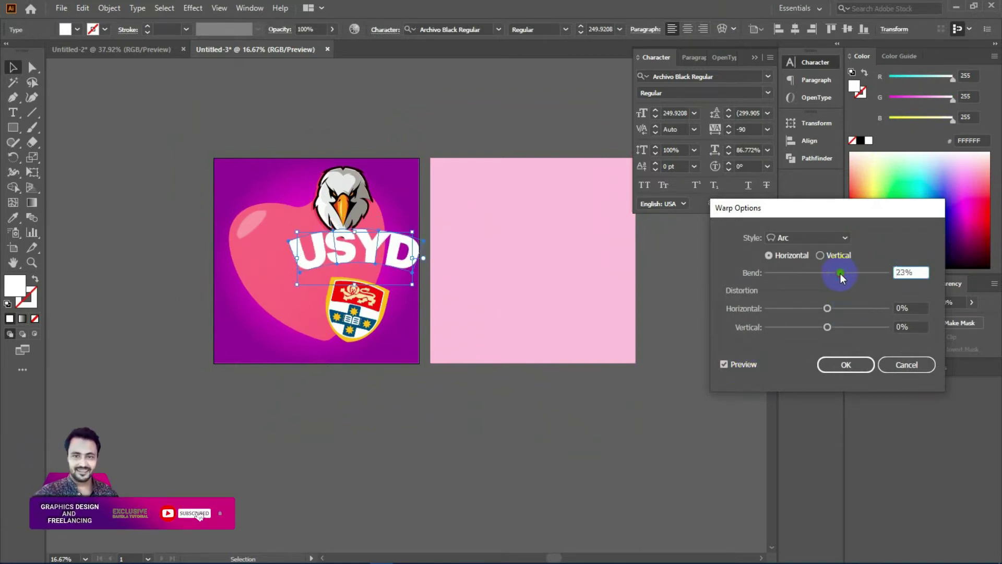
left_click(841, 364)
left_click(425, 436)
left_click_drag(320, 264, 308, 268)
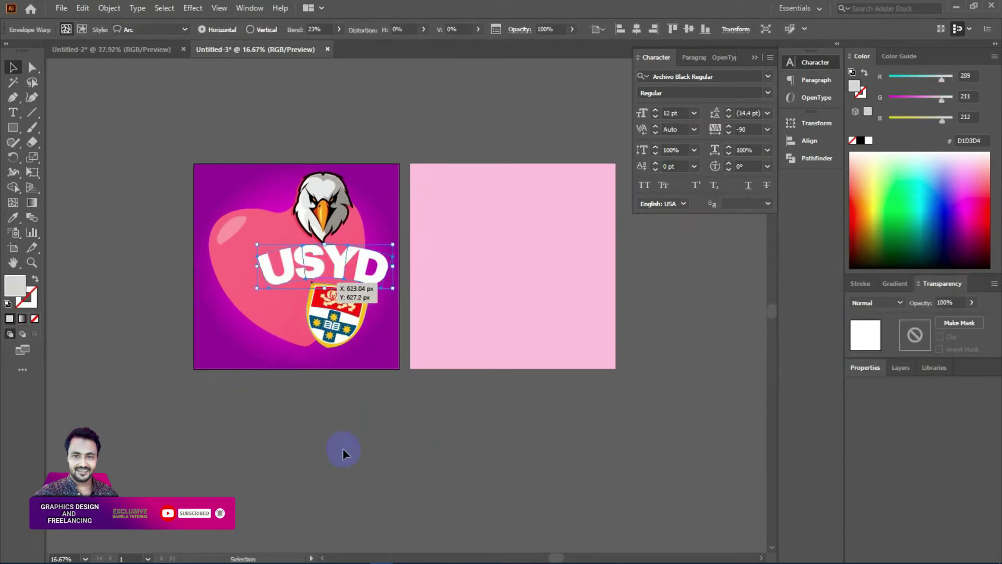
left_click(342, 448)
Nudge the heart slightly down into position
left_click(337, 340)
left_click_drag(337, 339, 338, 336)
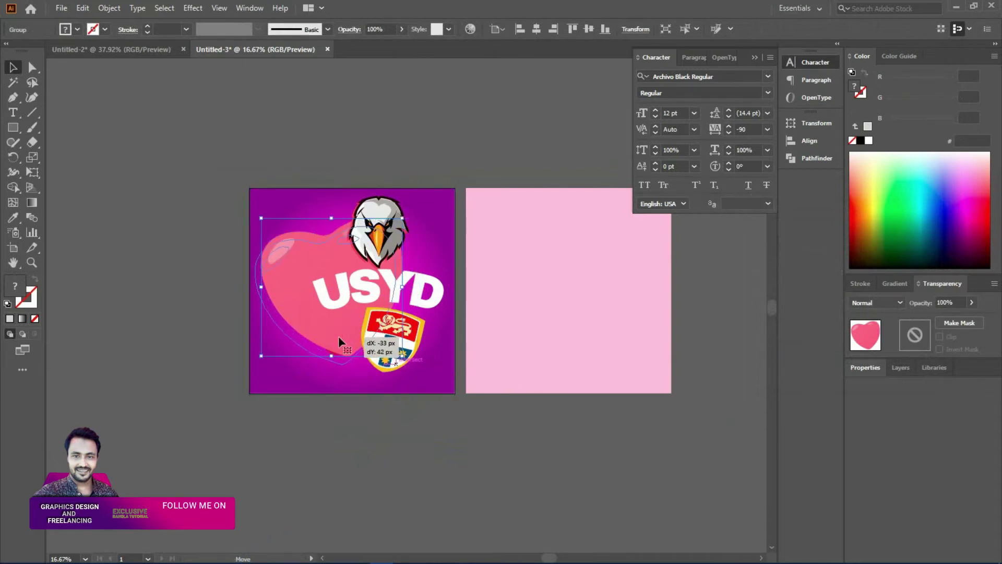
left_click(434, 436)
left_click_drag(434, 436, 416, 415)
left_click(306, 296)
left_click(369, 436)
left_click_drag(369, 436, 394, 417)
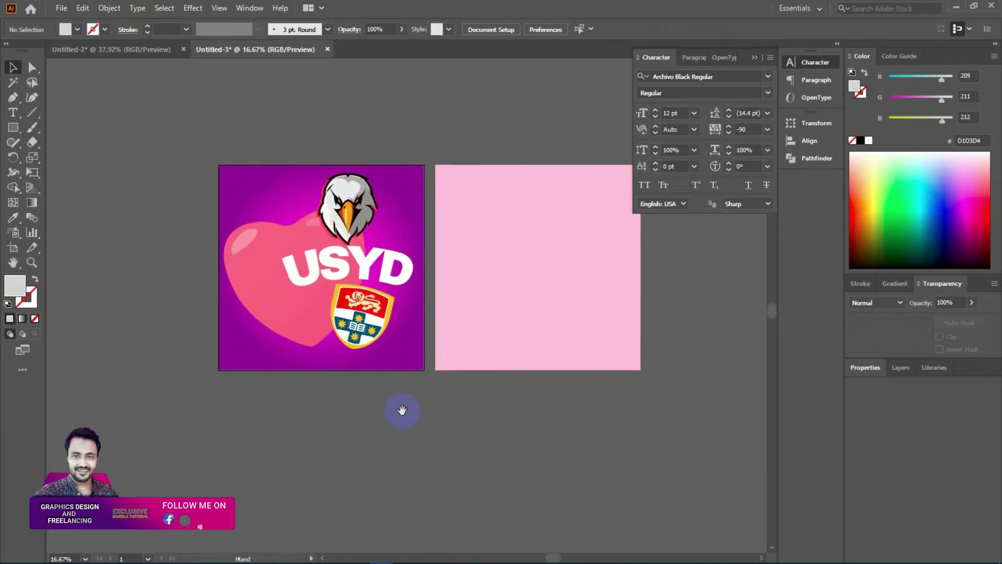
left_click(246, 319)
left_click(361, 411)
Expand the warped USYD text into plain shapes
left_click(347, 275)
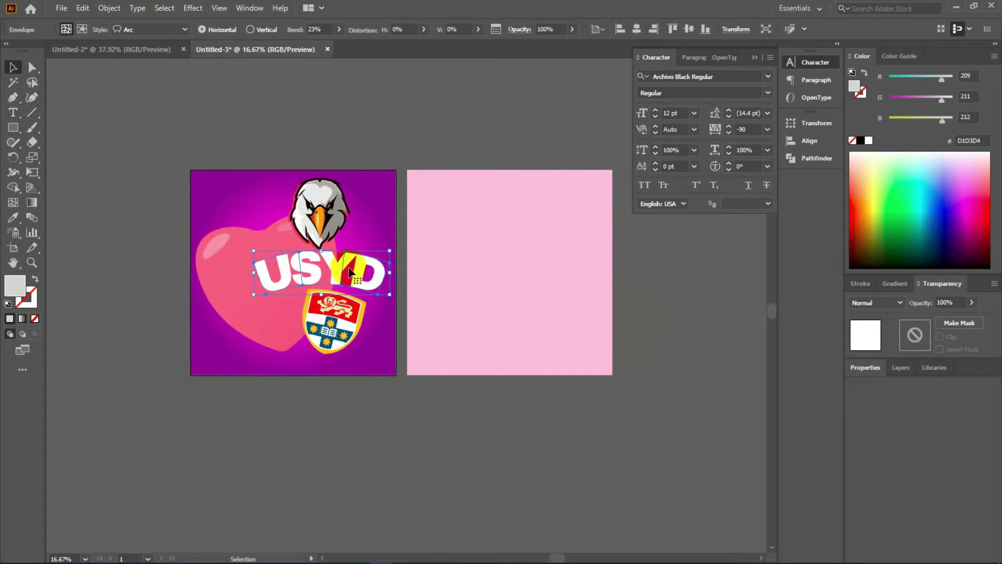
left_click(373, 403)
left_click(341, 280)
left_click(110, 8)
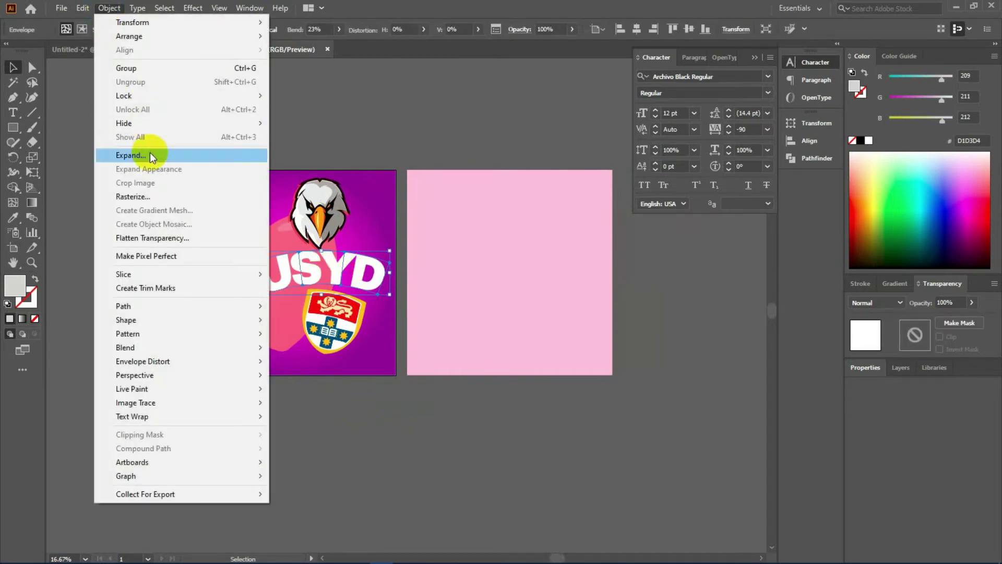
left_click(151, 155)
left_click(465, 359)
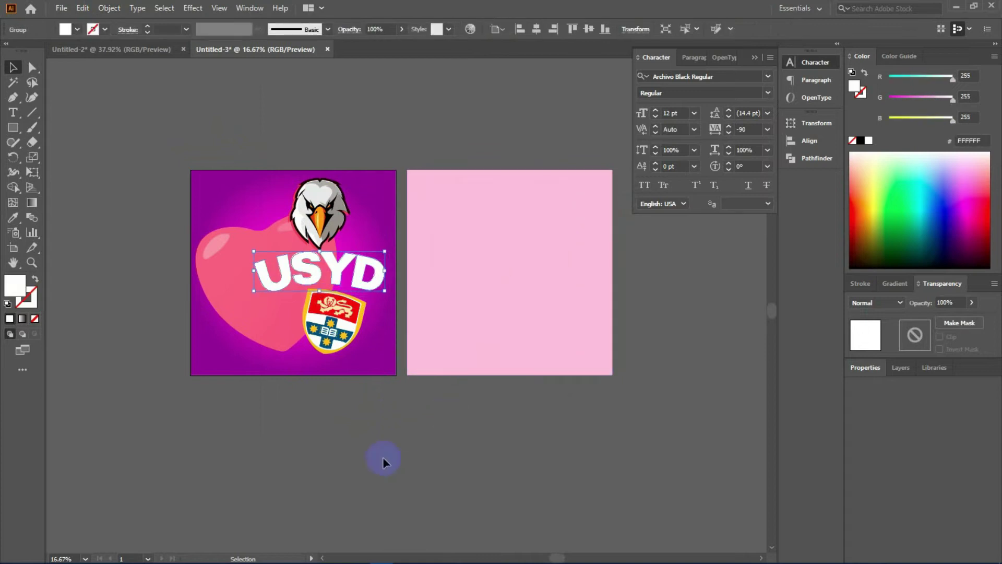
Move the crest below the pink artboard, nudge USYD down, and copy USYD
left_click(358, 420)
mouse_move(334, 327)
left_mouse_down()
mouse_move(513, 417)
mouse_move(571, 425)
left_mouse_up()
left_click(399, 424)
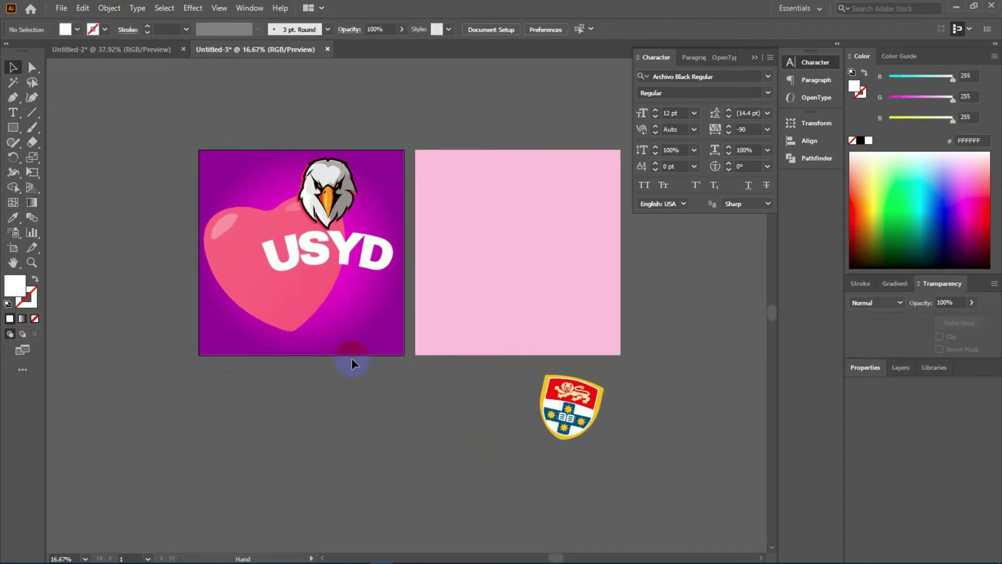
left_click(345, 251)
left_click_drag(344, 251, 345, 253)
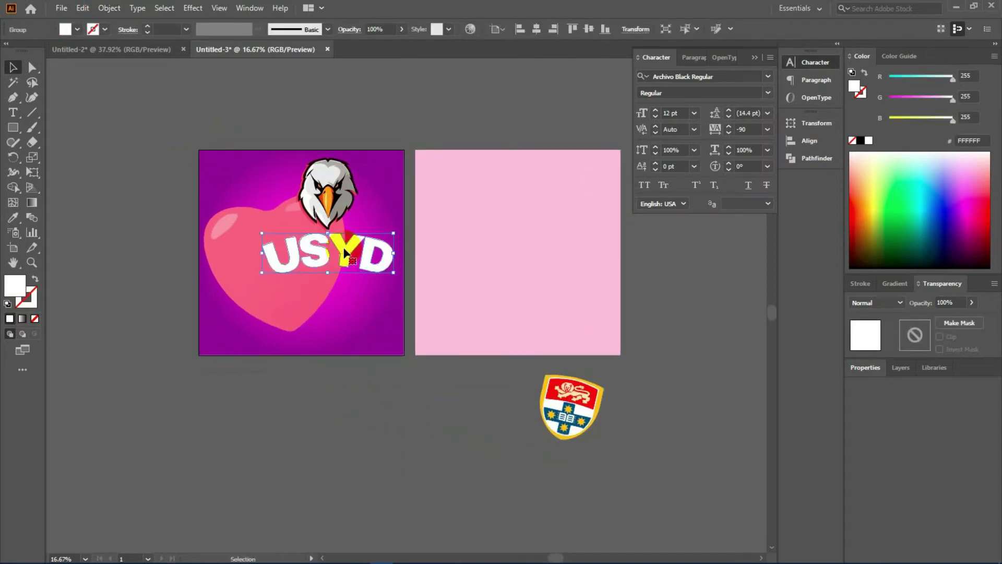
left_click(109, 8)
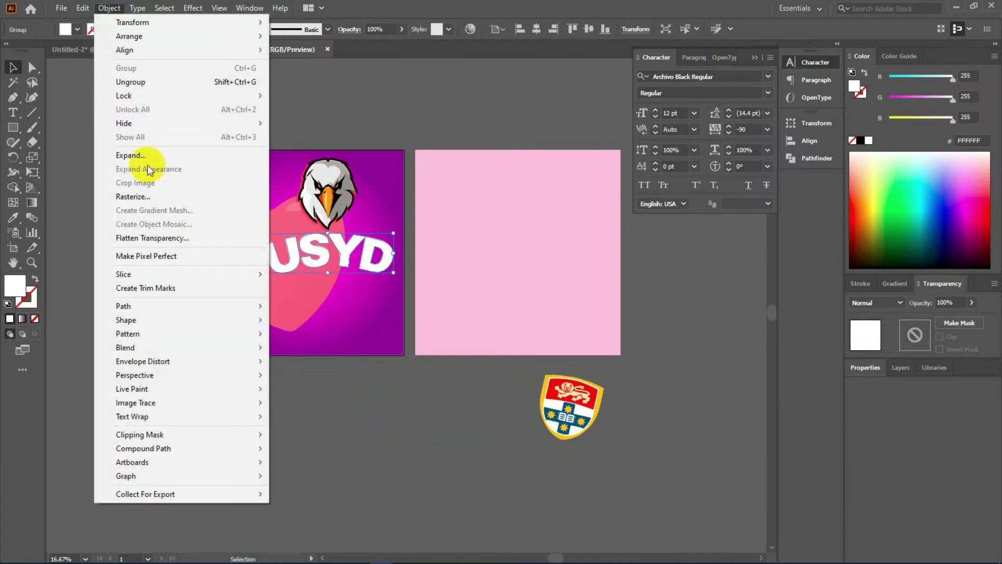
mouse_move(82, 8)
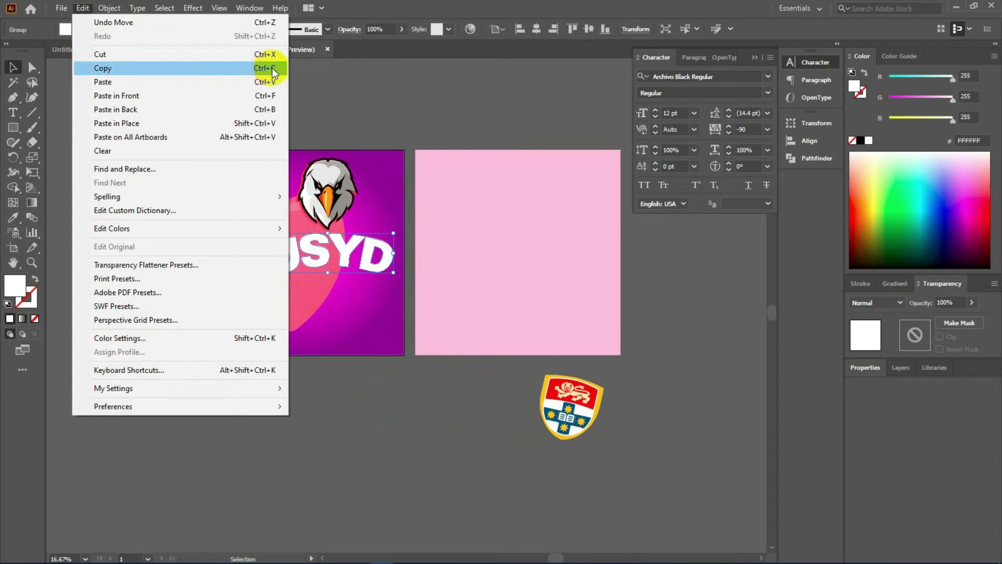
left_click(263, 68)
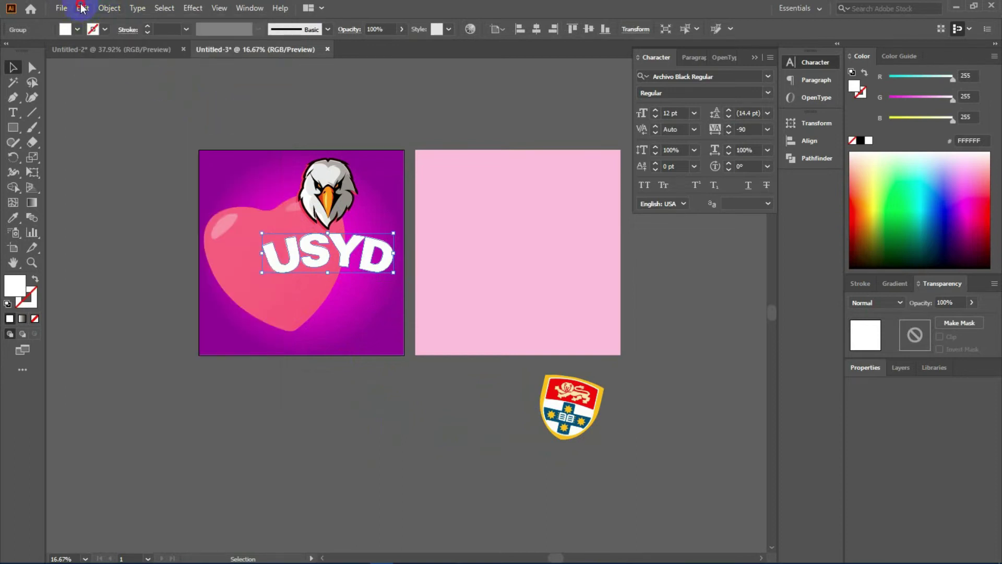
Paste a copy behind USYD, offset it down-left, and fill it with the heart's pink
left_click(82, 7)
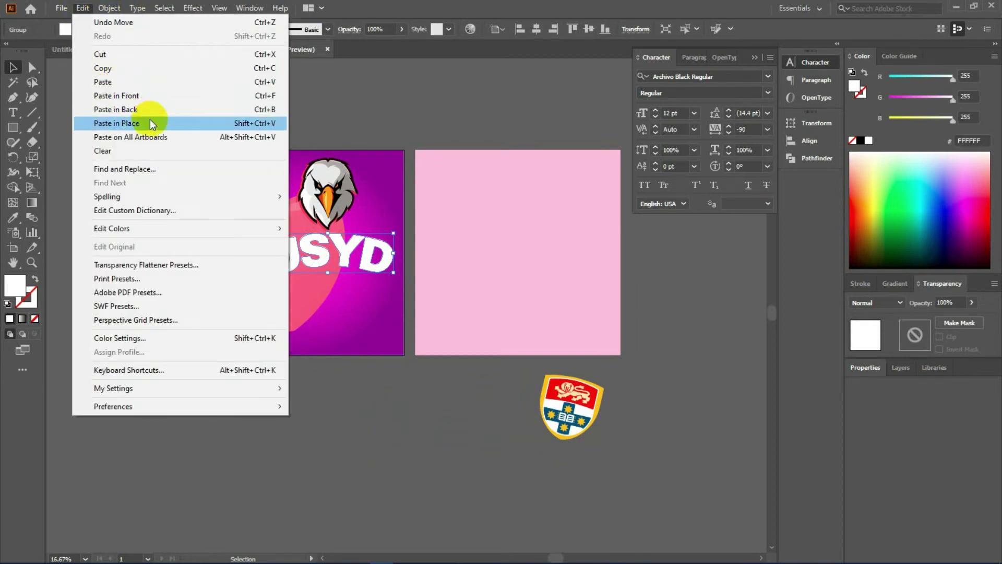
left_click(140, 110)
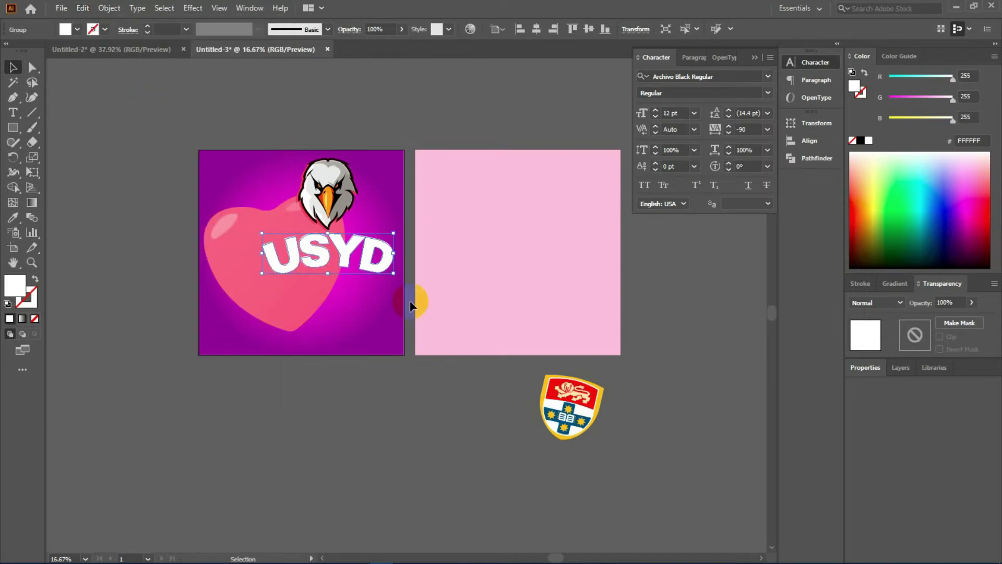
key("Down")
key("Down")
key("Down")
key("Left")
key("Left")
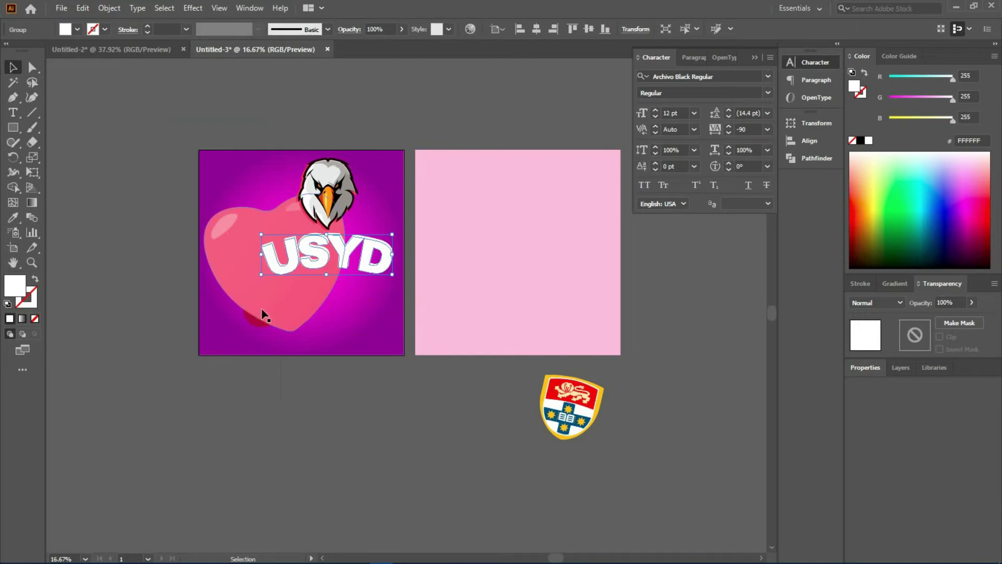
key("i")
left_click(206, 265)
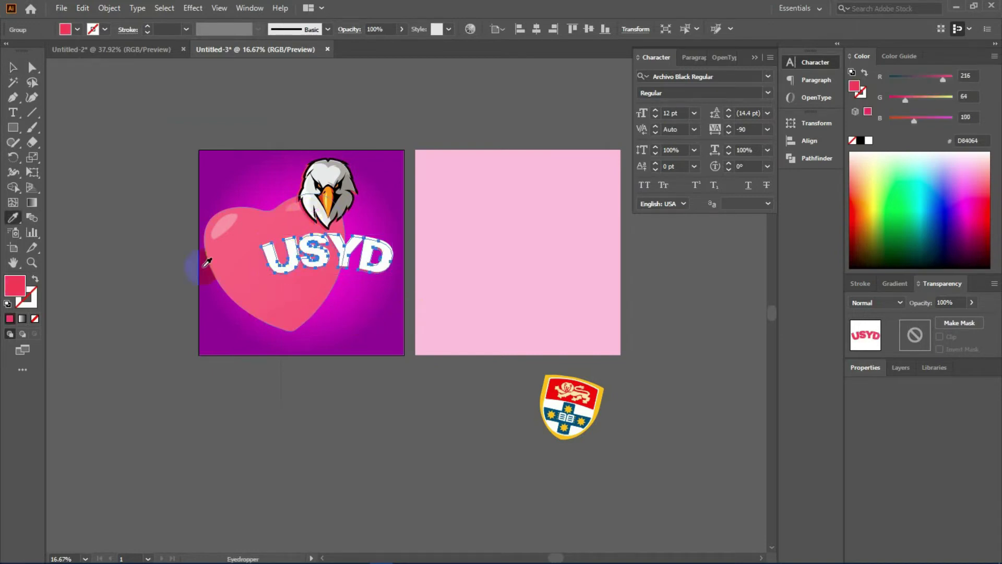
left_click(14, 66)
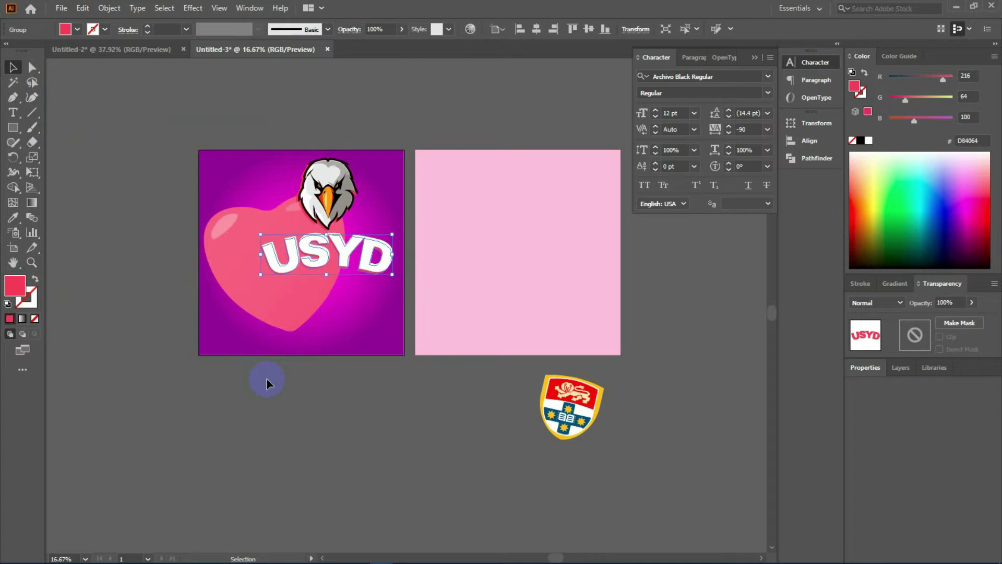
Move the crest back onto the heart beneath USYD
left_click(374, 407)
mouse_move(318, 419)
left_mouse_down()
mouse_move(325, 437)
mouse_move(323, 423)
left_mouse_up()
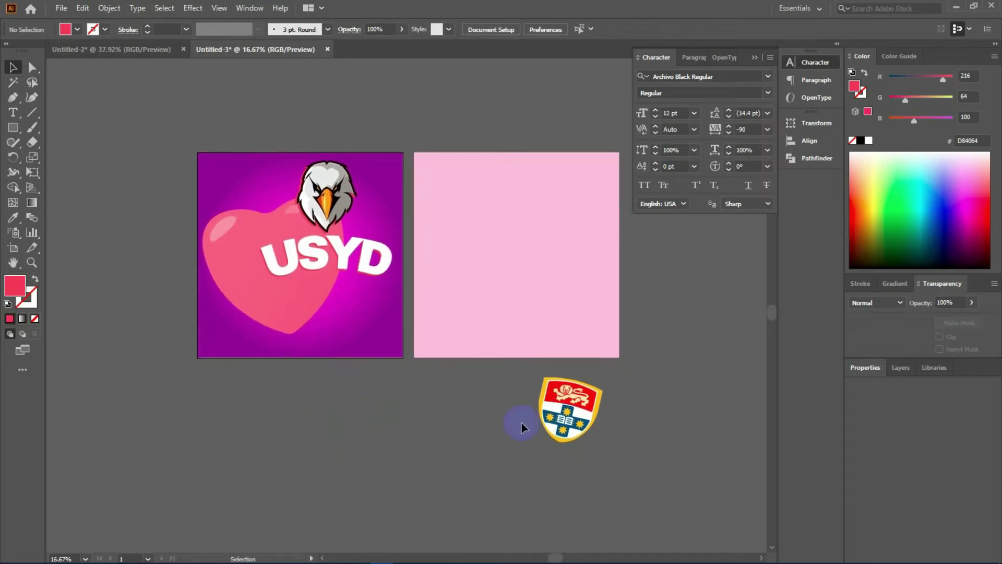
left_click_drag(520, 422, 319, 334)
key("t")
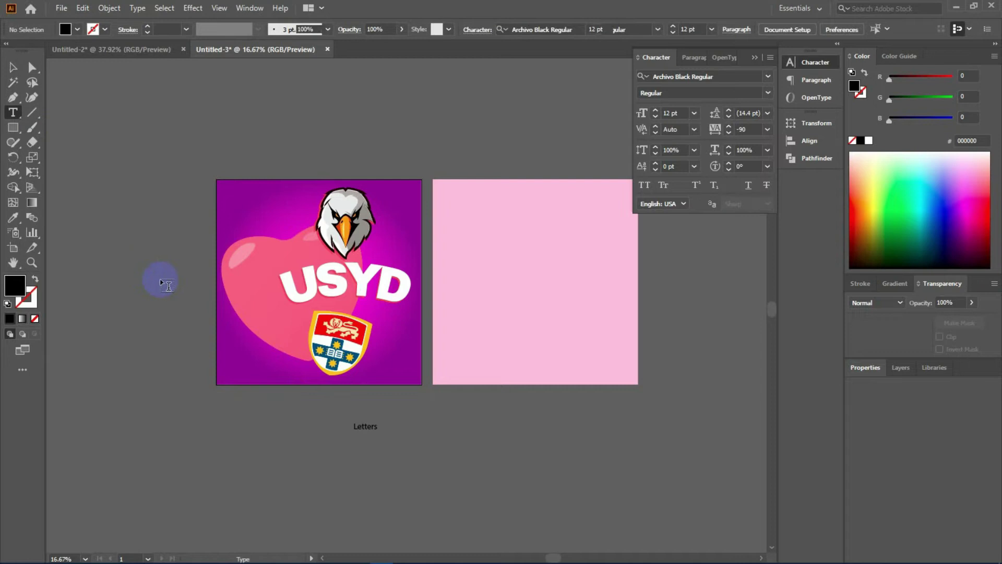
Enter the Reg Love text, enlarge it, and move it below the purple design
key("ctrl+v")
left_click(12, 66)
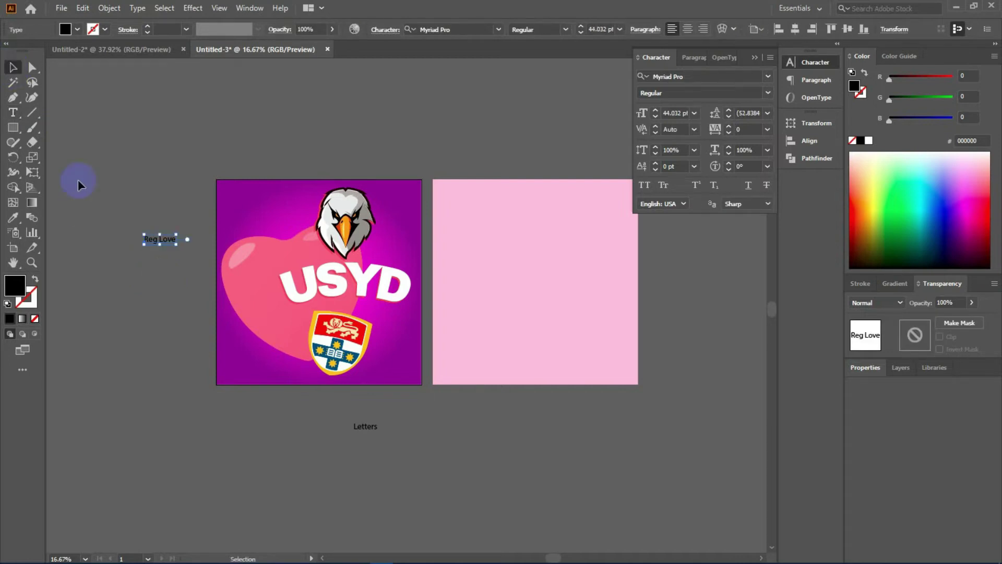
left_click_drag(177, 245, 252, 263)
left_click(179, 297)
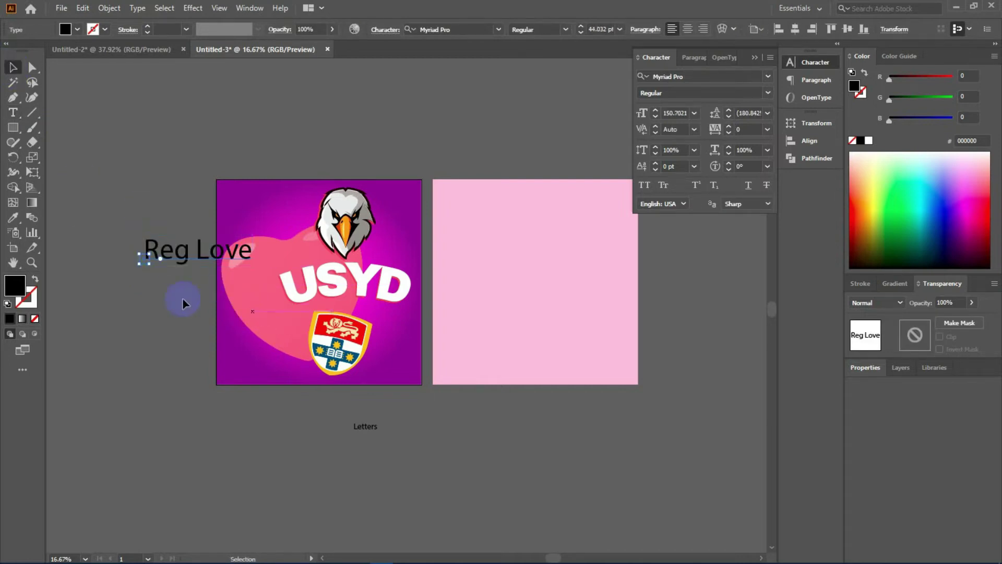
left_click_drag(177, 254, 421, 409)
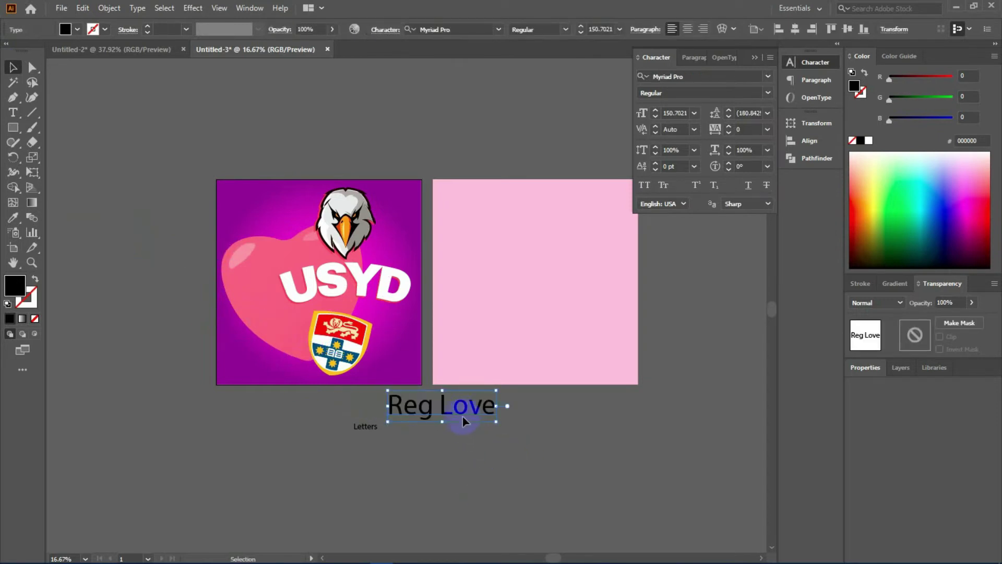
Make Reg Love white, all caps, Archivo Black, and about half size
left_click(729, 260)
left_click(869, 140)
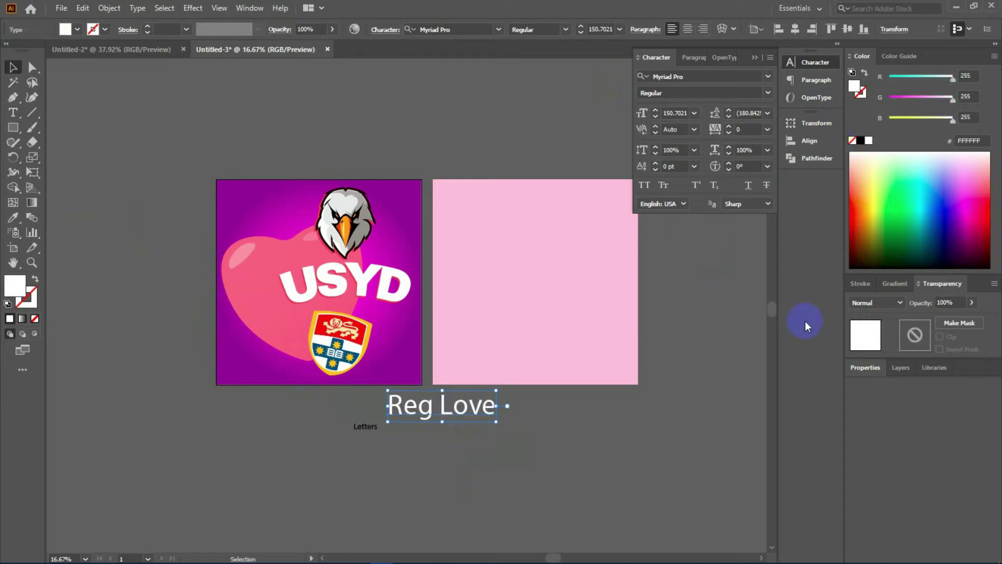
left_click(643, 185)
left_click_drag(503, 422, 453, 427)
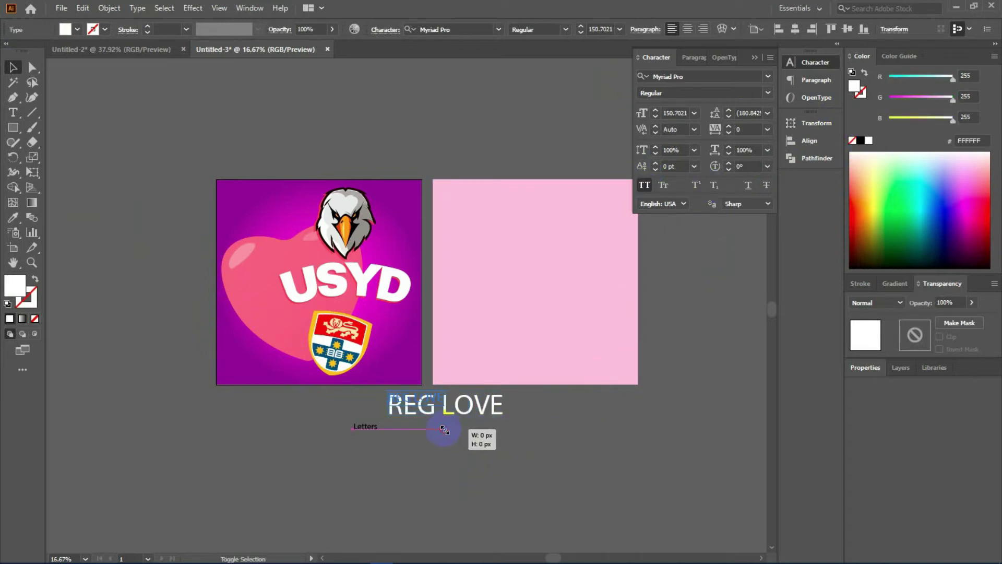
left_click(453, 427)
left_click(419, 402)
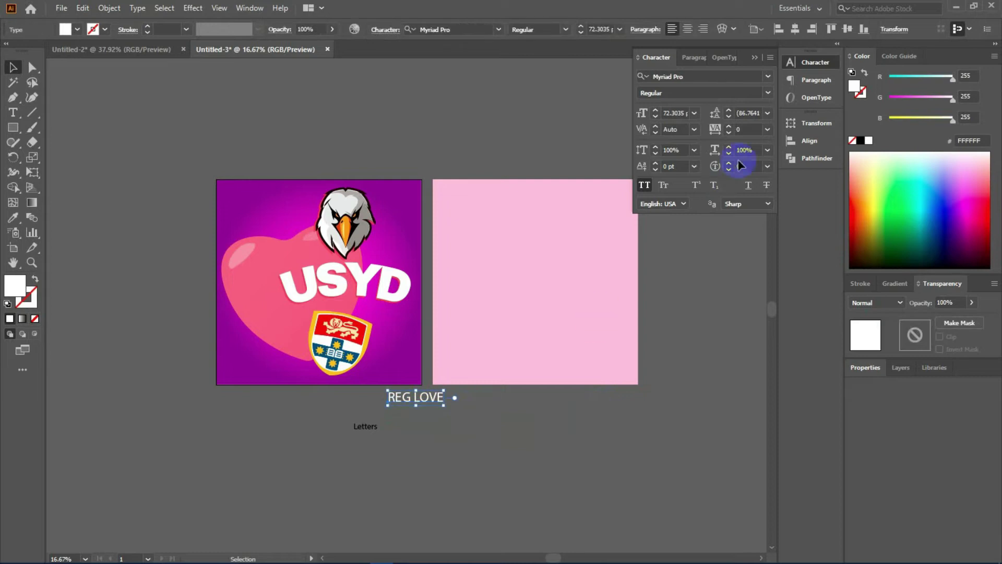
left_click(768, 77)
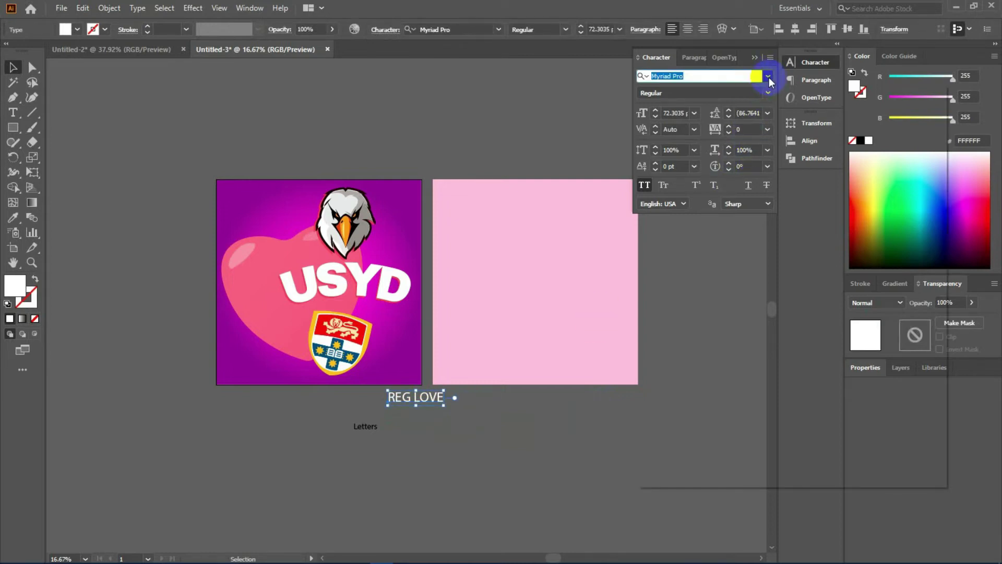
left_click(711, 159)
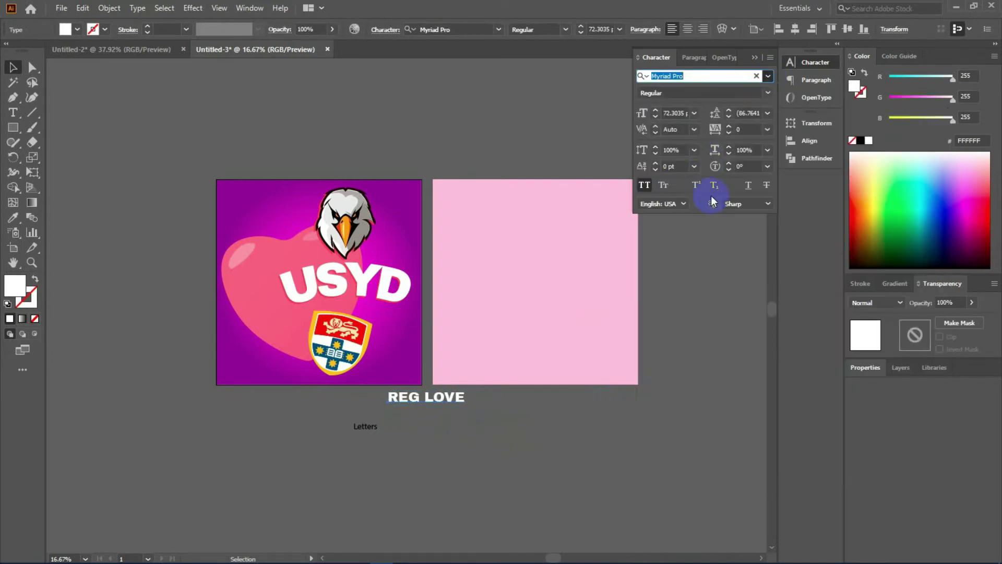
Place REG LOVE just beneath USYD and set the crest below the purple design
left_click(510, 448)
mouse_move(443, 403)
left_mouse_down()
mouse_move(364, 316)
mouse_move(421, 337)
left_mouse_up()
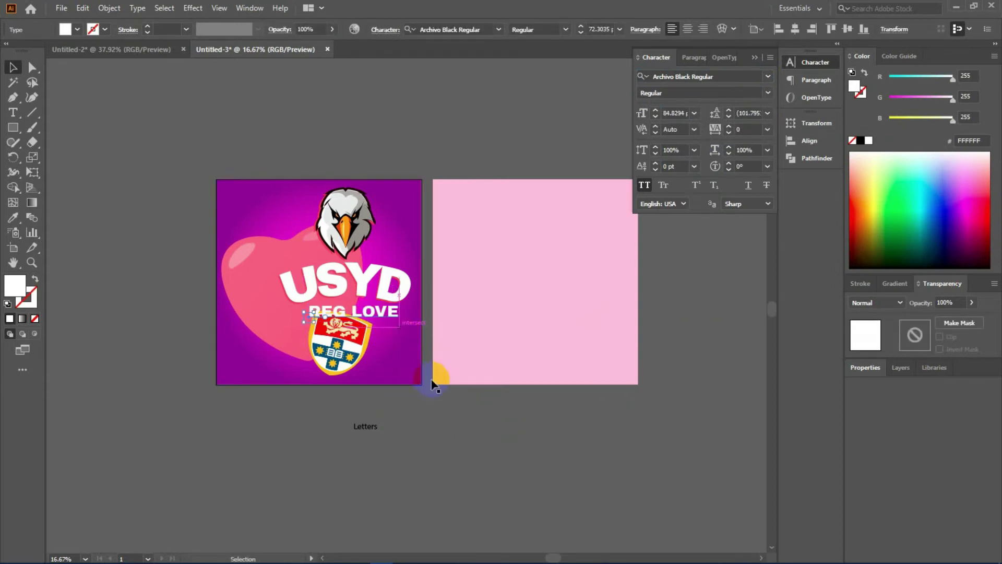
left_click(436, 376)
left_click_drag(404, 429, 450, 427)
left_click_drag(385, 342, 370, 380)
left_click_drag(503, 414, 502, 424)
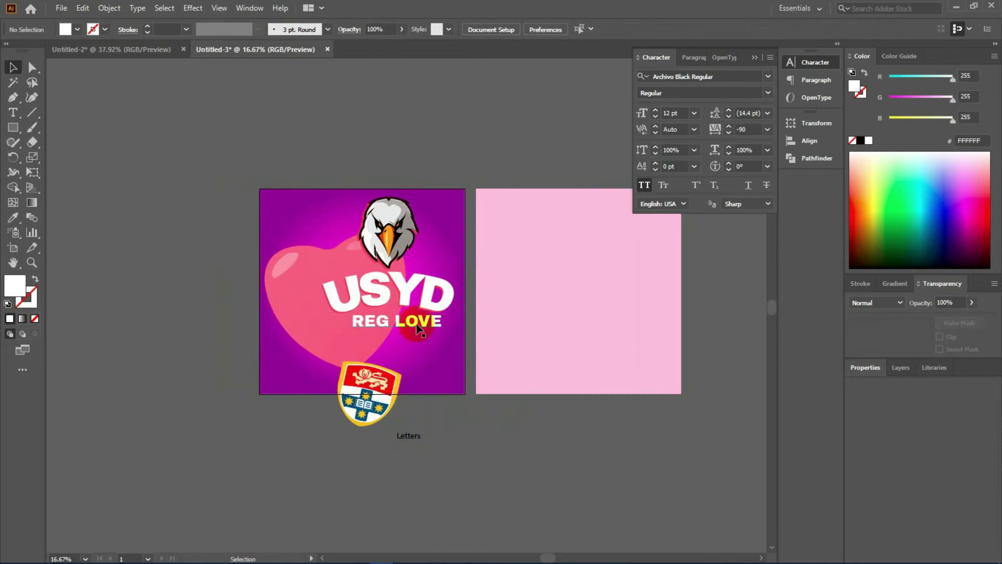
left_click(418, 319)
Arc-warp REG LOVE, expand it into shapes, and reposition it under USYD
left_click(721, 31)
left_click(841, 362)
left_click(109, 7)
left_click(125, 155)
left_click(482, 366)
left_click_drag(416, 317, 408, 321)
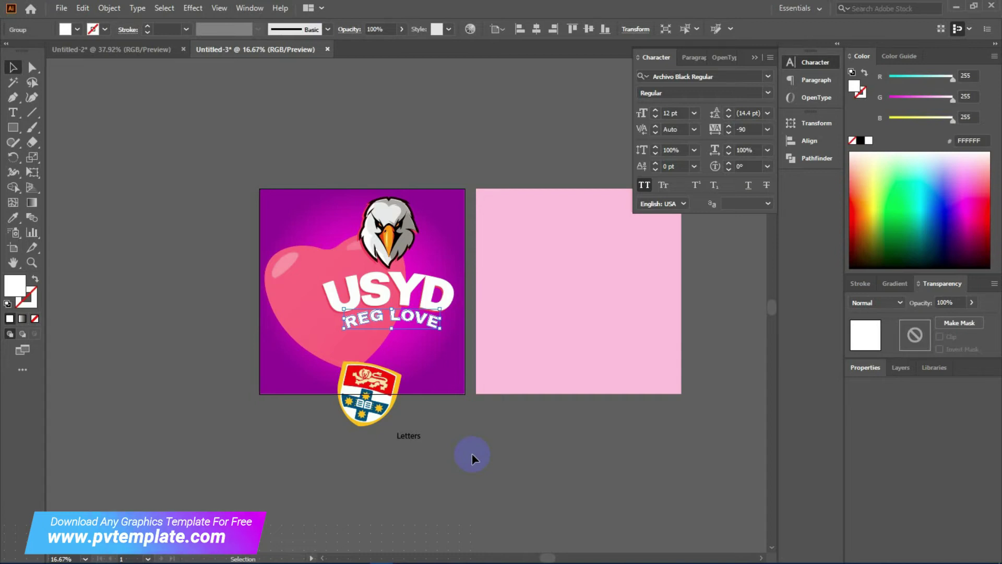
Convert REG LOVE into outlined shapes
left_click(110, 8)
left_click(270, 164)
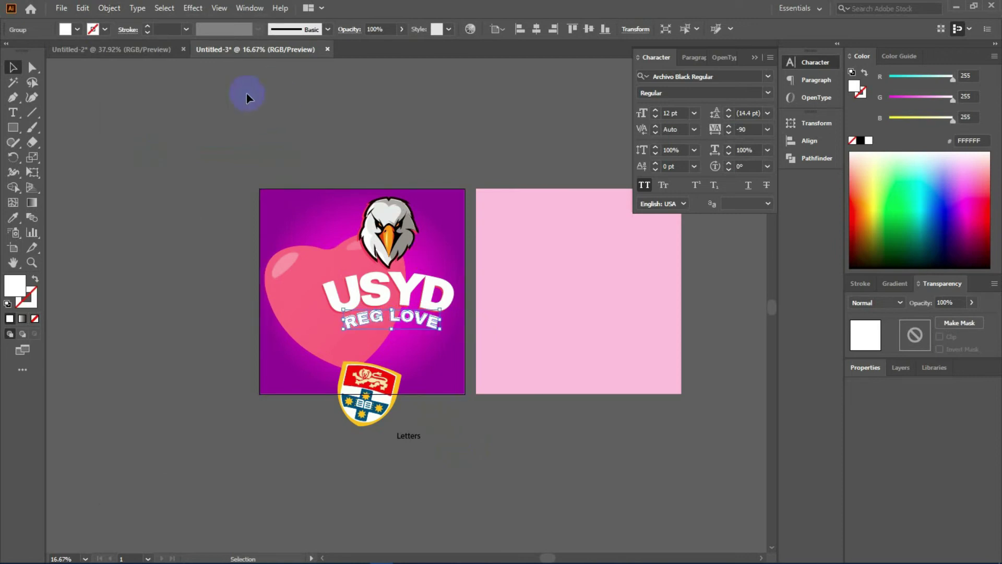
scroll(374, 270, "up", 2)
left_click_drag(363, 246, 349, 263)
left_click(276, 326)
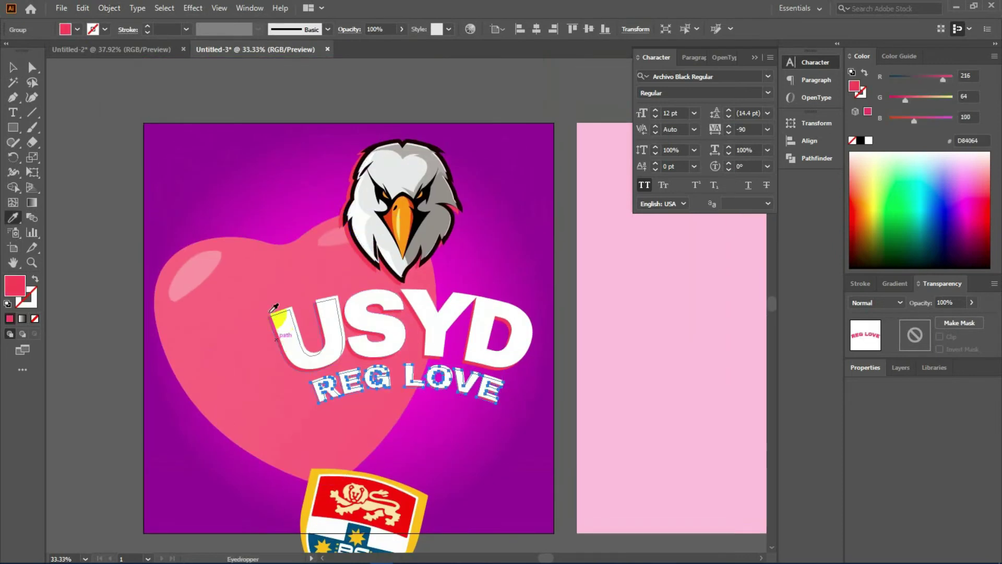
left_click(376, 100)
left_click(465, 398)
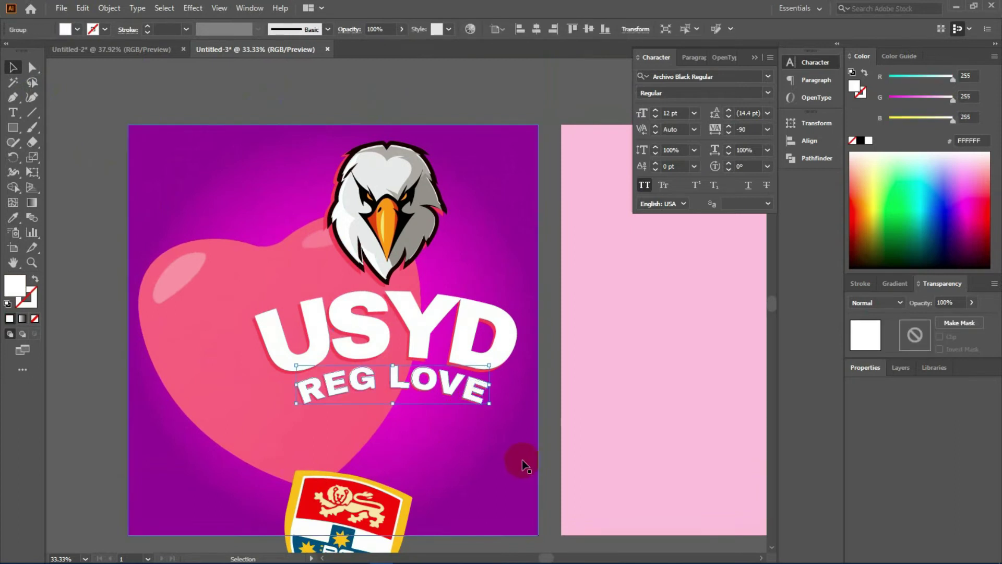
left_click(469, 134)
Move the crest back onto the purple design under REG LOVE and shift USYD up-left
left_click_drag(460, 187, 438, 315)
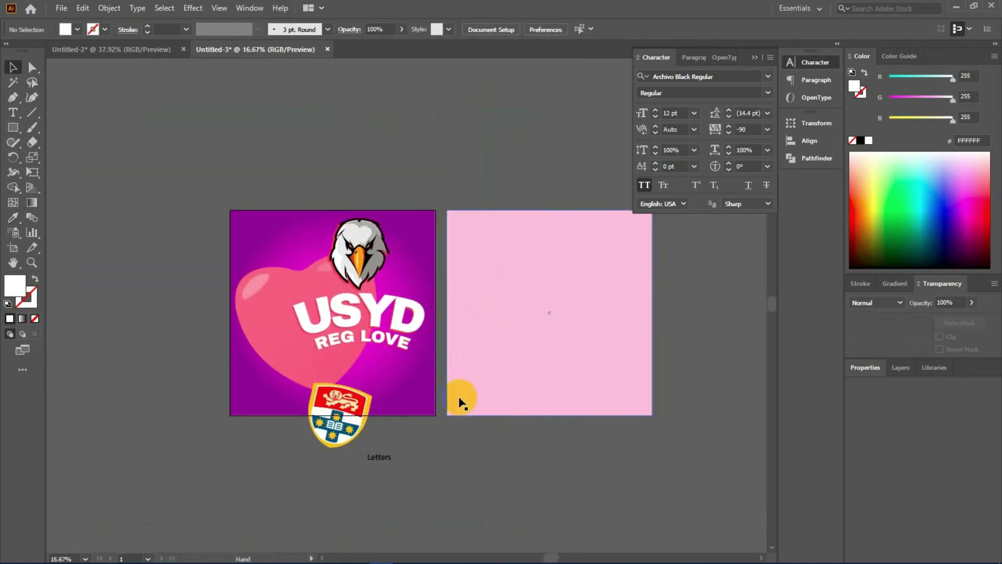
left_click_drag(360, 397, 368, 363)
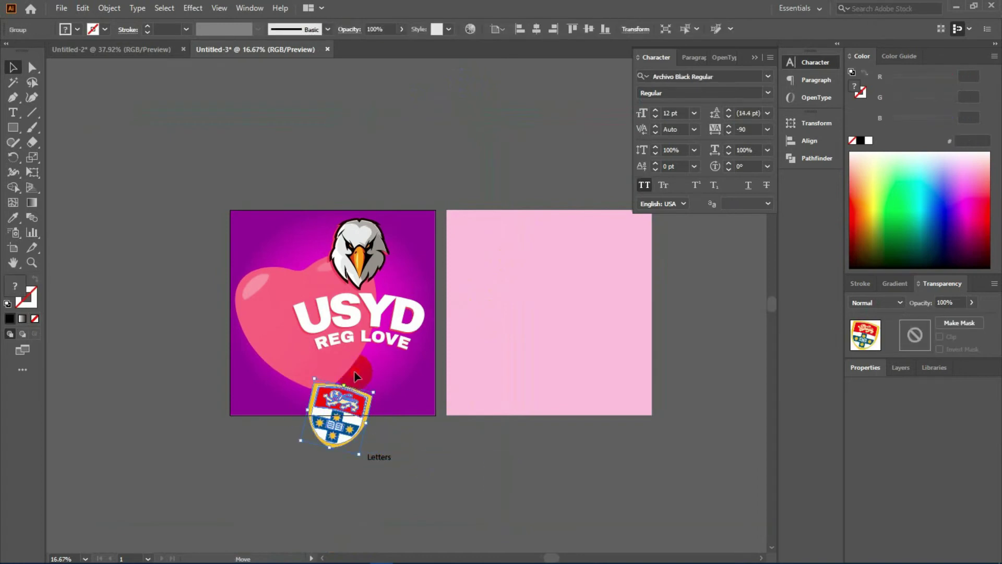
left_click_drag(447, 447, 425, 451)
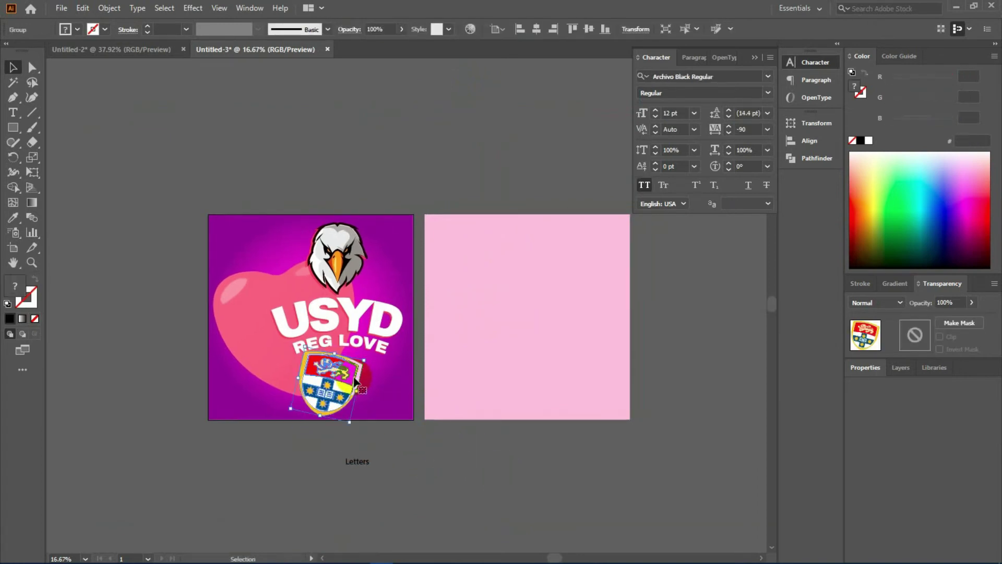
mouse_move(352, 309)
left_mouse_down()
mouse_move(379, 324)
mouse_move(371, 312)
left_mouse_up()
left_click(407, 245)
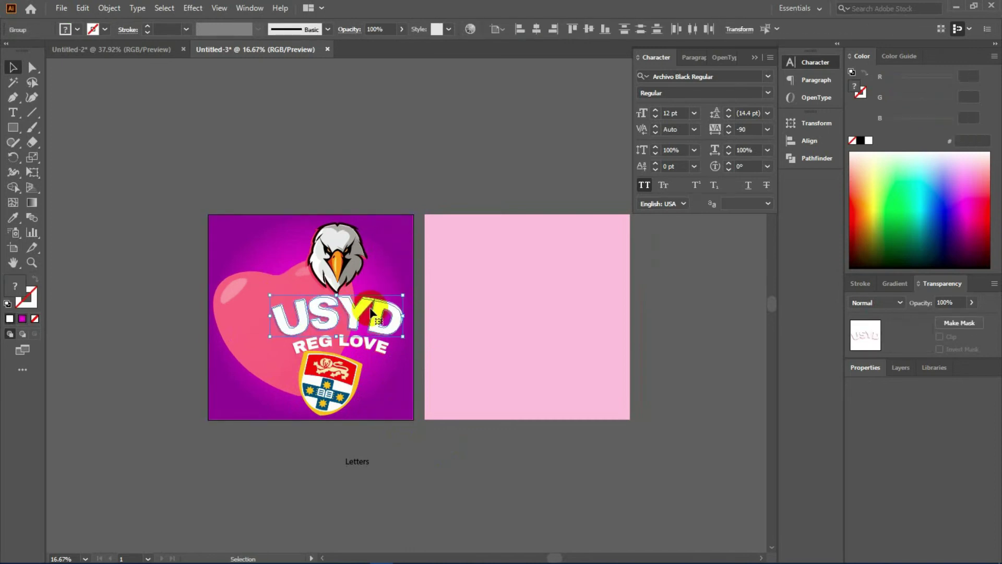
mouse_move(394, 369)
left_mouse_down()
mouse_move(398, 347)
mouse_move(378, 342)
left_mouse_up()
Make the Letters text white in Archivo Black and scale it down
left_click(355, 461)
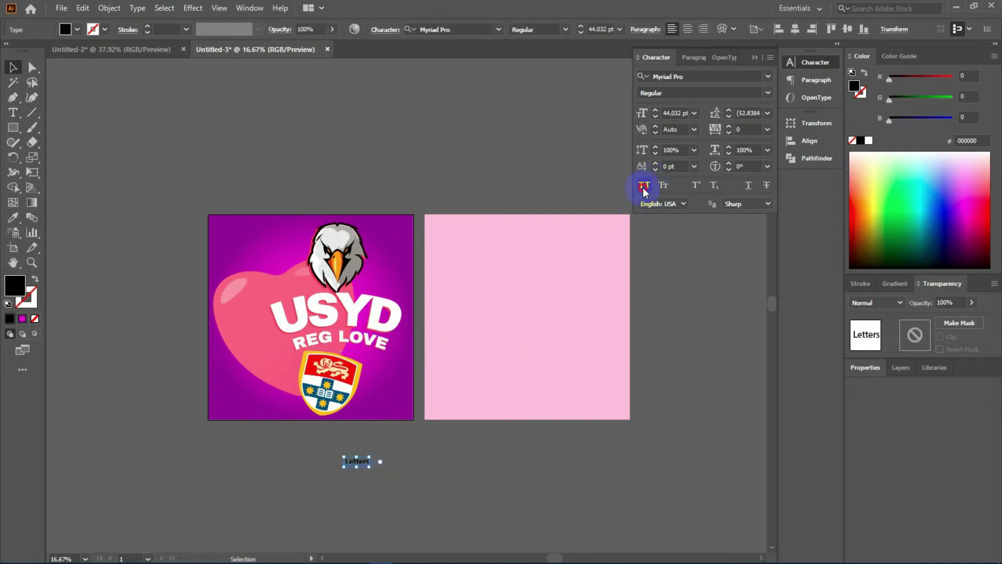
left_click(868, 141)
left_click_drag(406, 486, 407, 452)
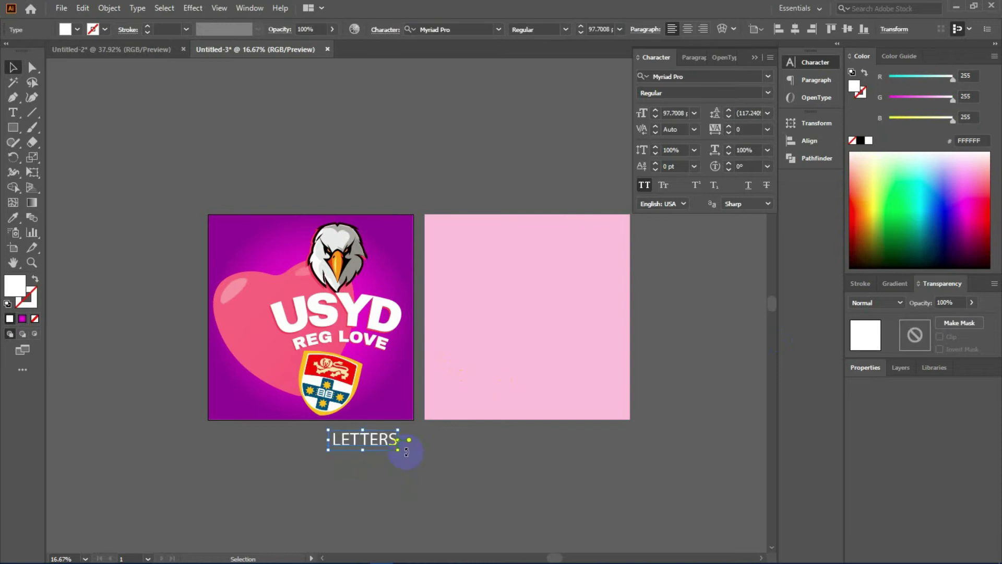
left_click(768, 76)
left_click(738, 138)
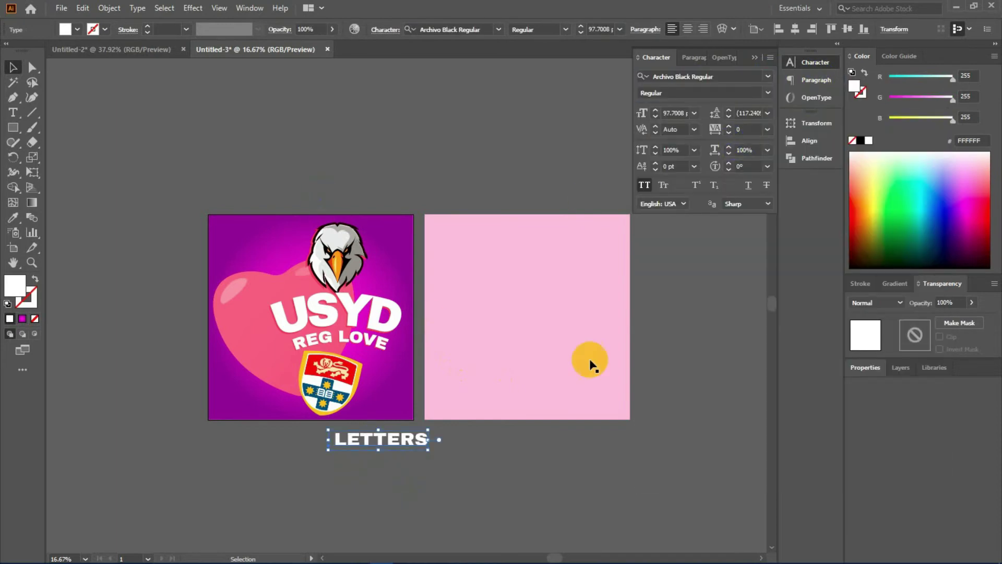
mouse_move(428, 452)
left_mouse_down()
mouse_move(386, 444)
mouse_move(381, 369)
mouse_move(394, 368)
left_mouse_up()
left_click(383, 461)
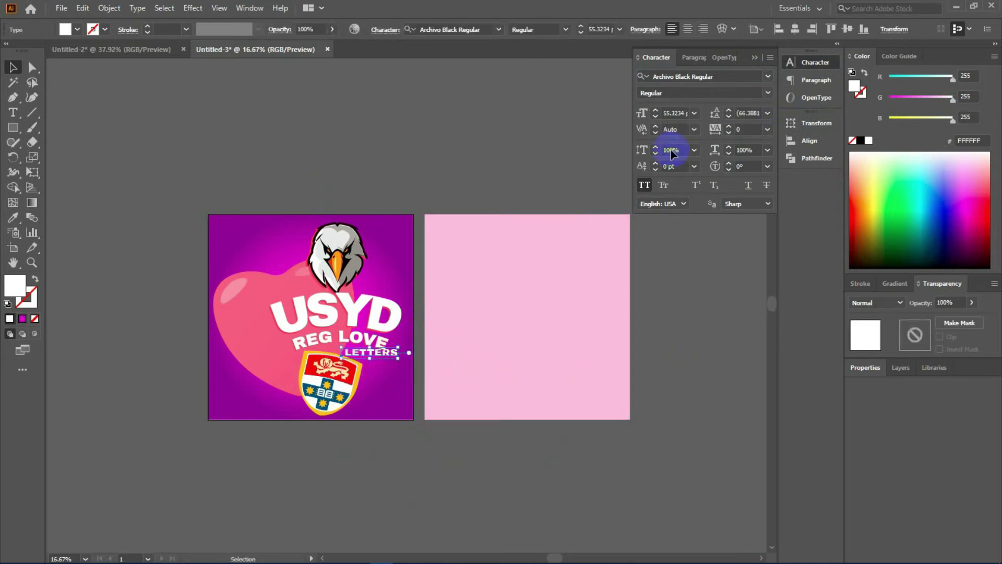
Arc-warp LETTERS at an 18% bend and tilt it beneath REG LOVE
left_click(723, 31)
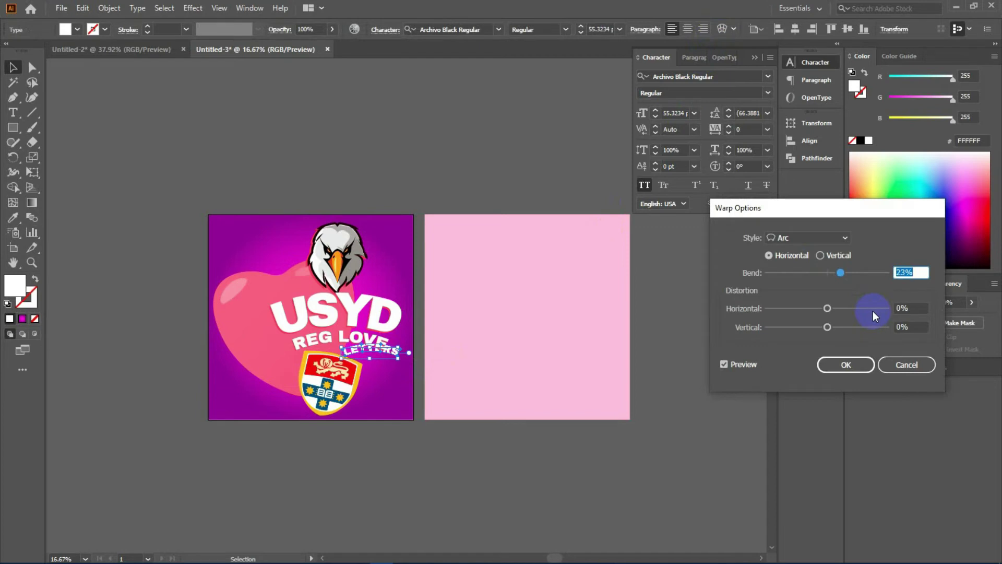
left_click_drag(844, 275, 838, 273)
left_click(855, 368)
left_click_drag(403, 361, 436, 426)
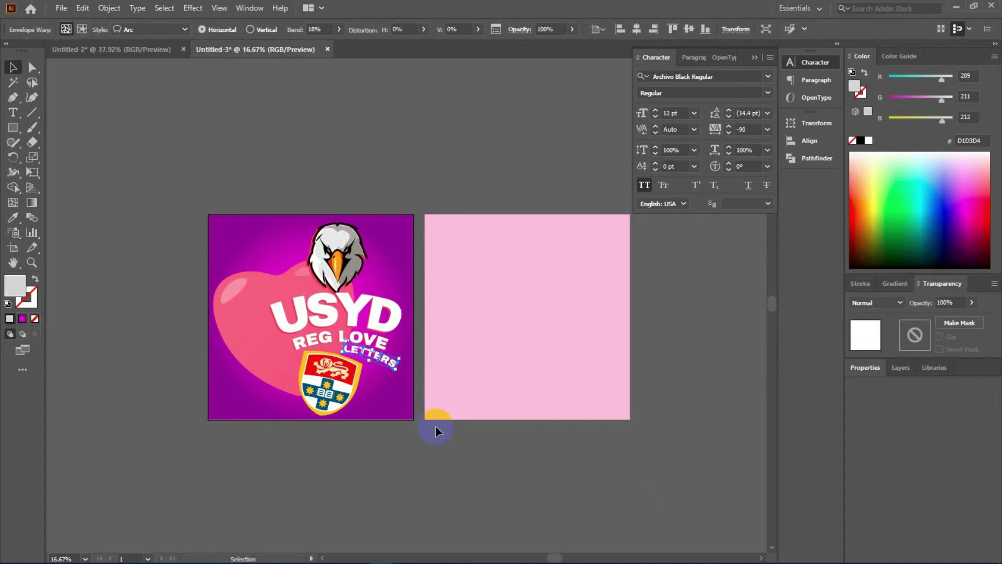
left_click(427, 463)
left_click_drag(453, 443, 439, 443)
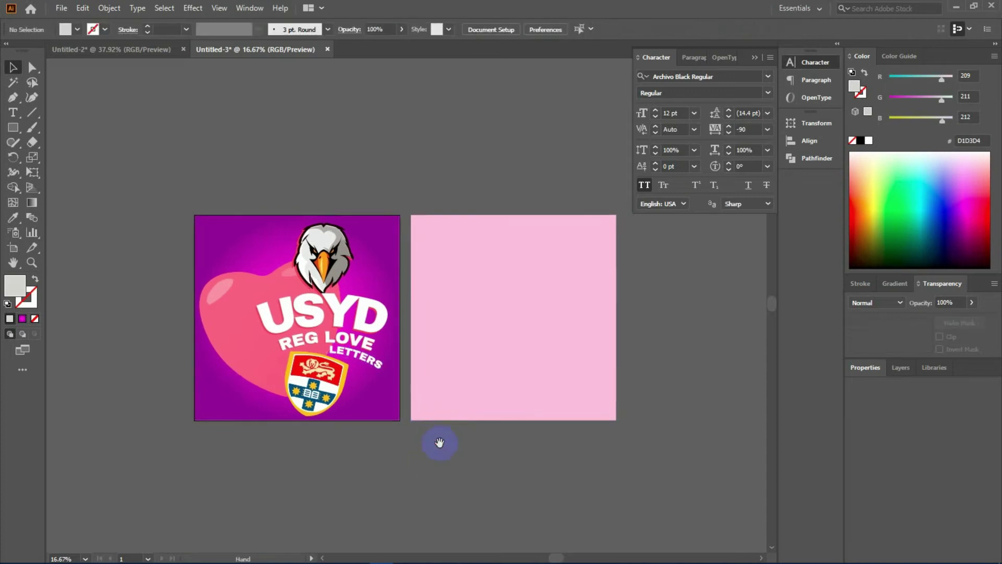
Rotate the crest to a more upright angle and nudge it slightly right
left_click(320, 382)
left_click_drag(319, 381, 320, 382)
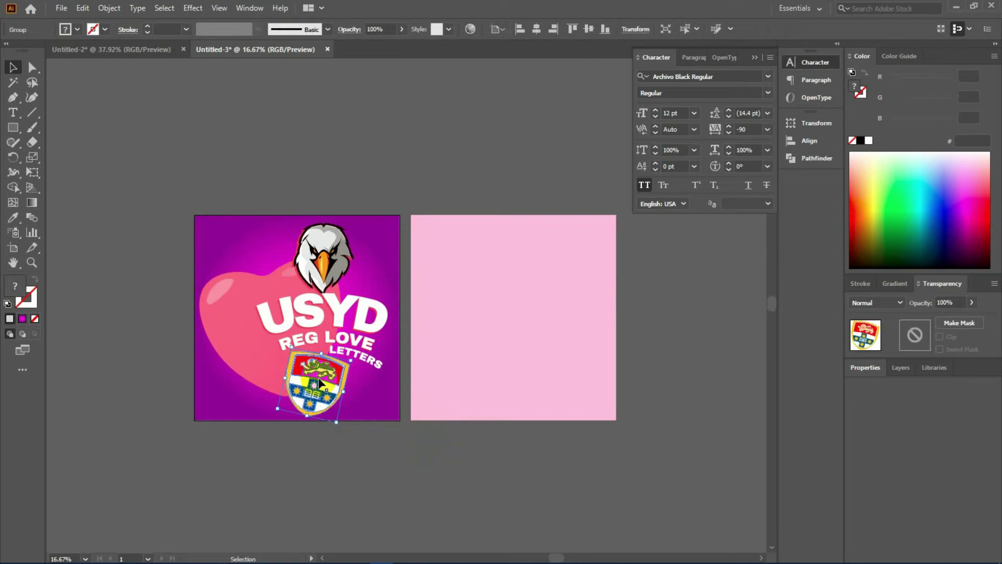
left_click_drag(337, 426, 383, 470)
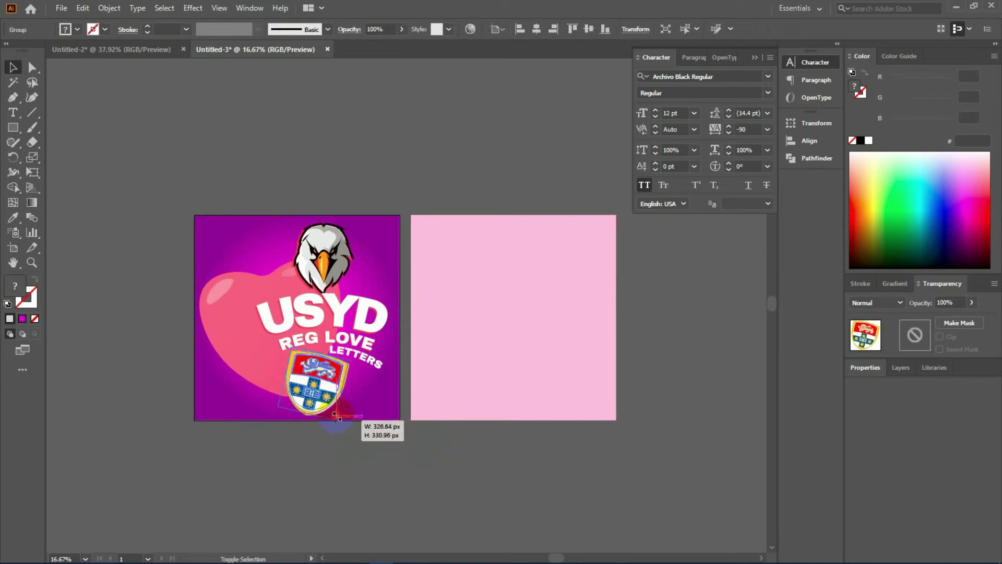
left_click(382, 470)
left_click(322, 384)
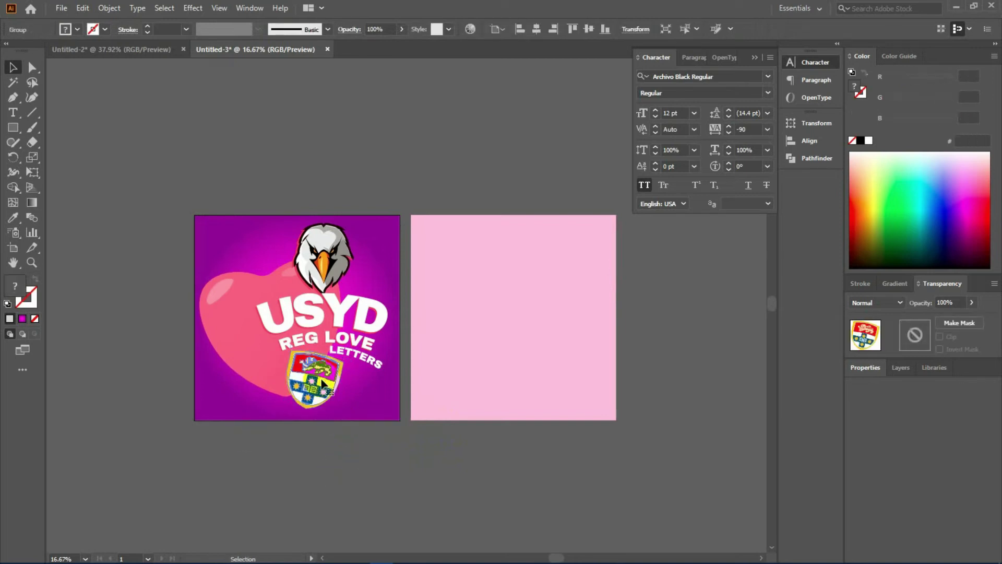
left_click_drag(322, 384, 325, 385)
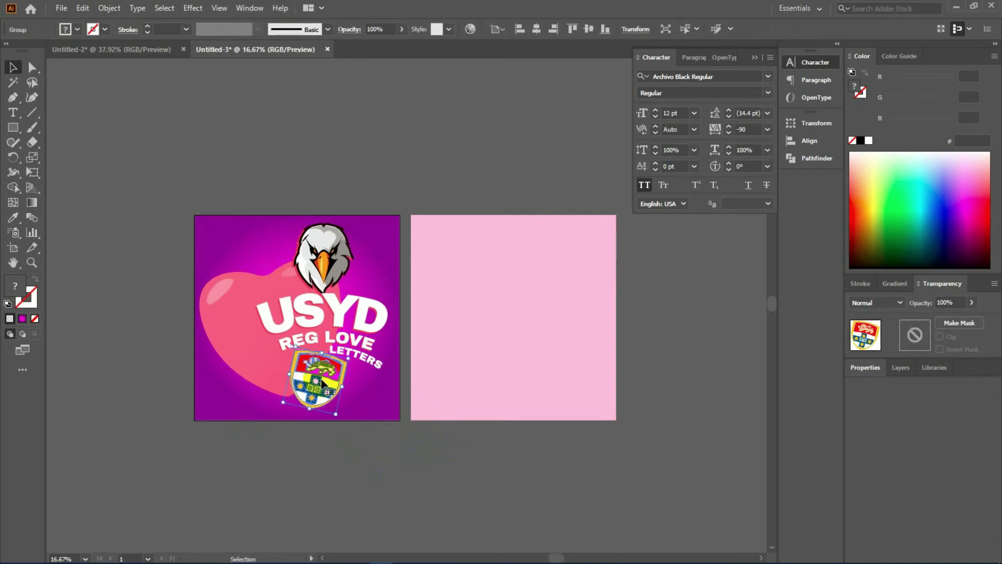
left_click(369, 468)
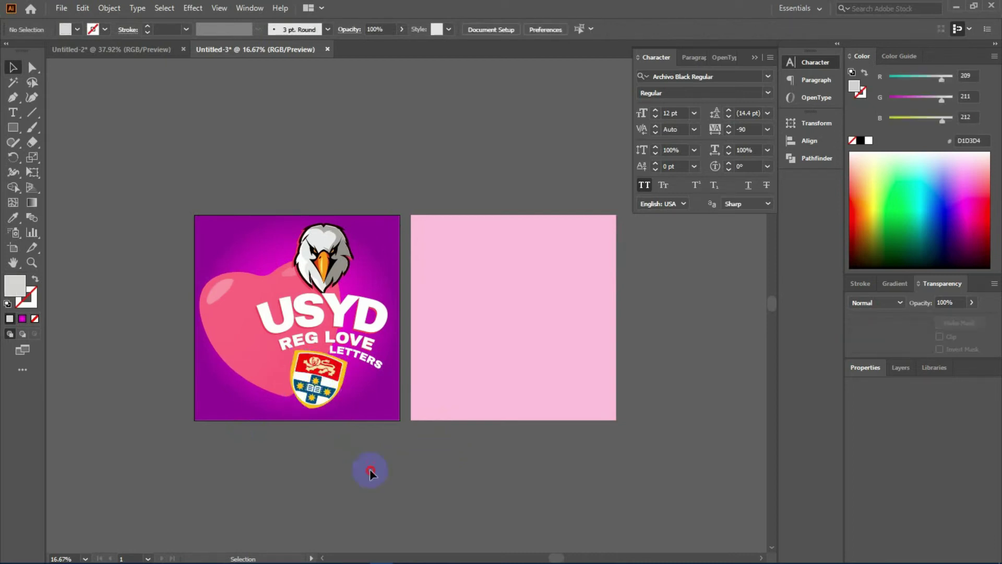
Marquee-select all the purple artboard's artwork and drag it onto the pink artboard
left_click_drag(224, 202, 375, 422)
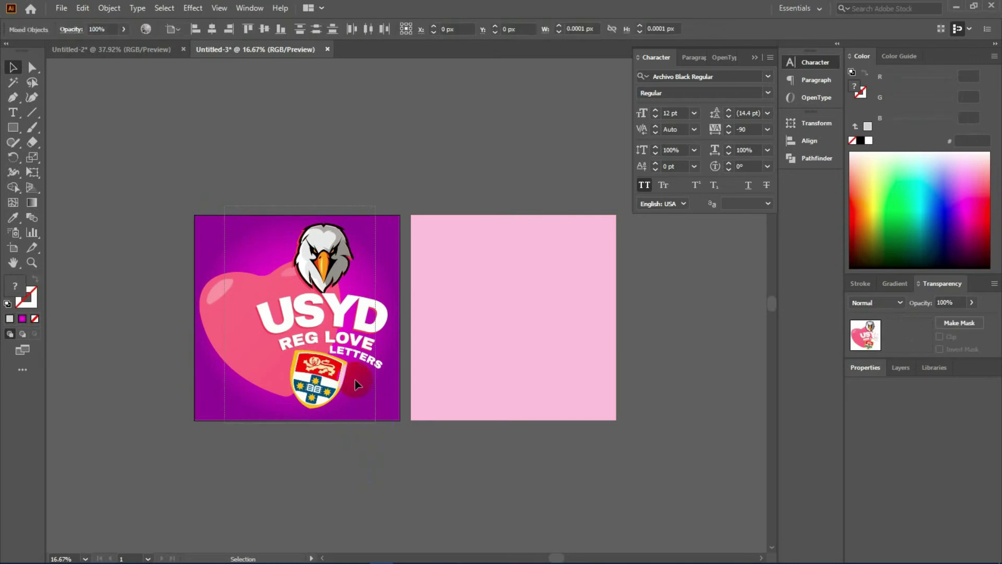
left_click_drag(296, 313, 518, 324)
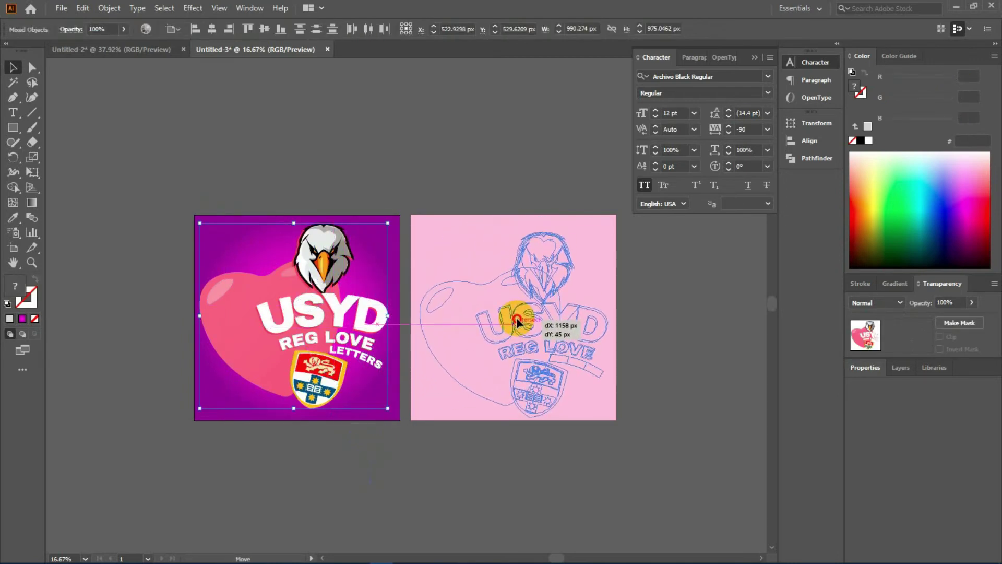
left_click(537, 448)
left_click_drag(609, 459, 536, 432)
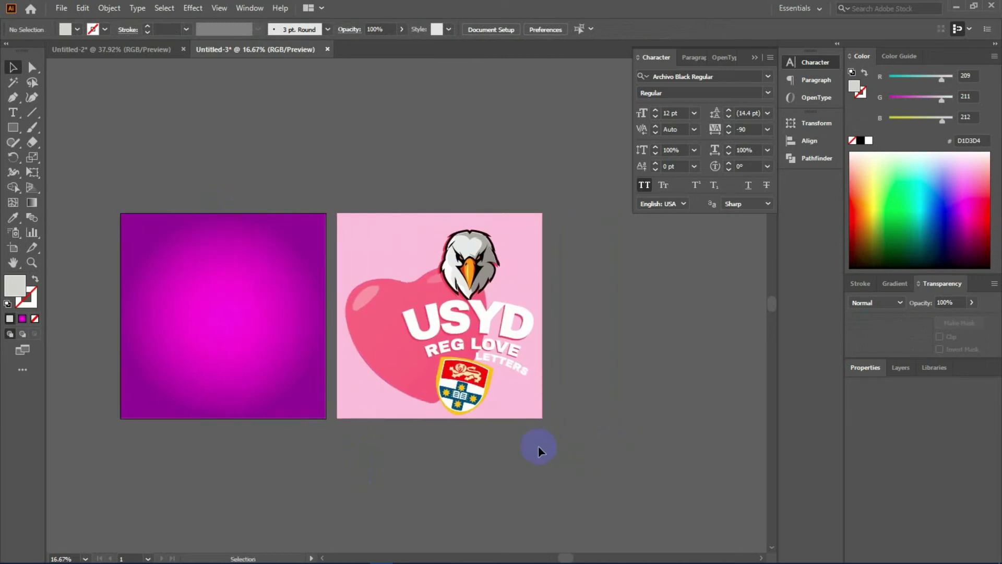
Zoom in and expand the curved LETTERS text into plain shapes
key("ctrl+equal")
key("ctrl+equal")
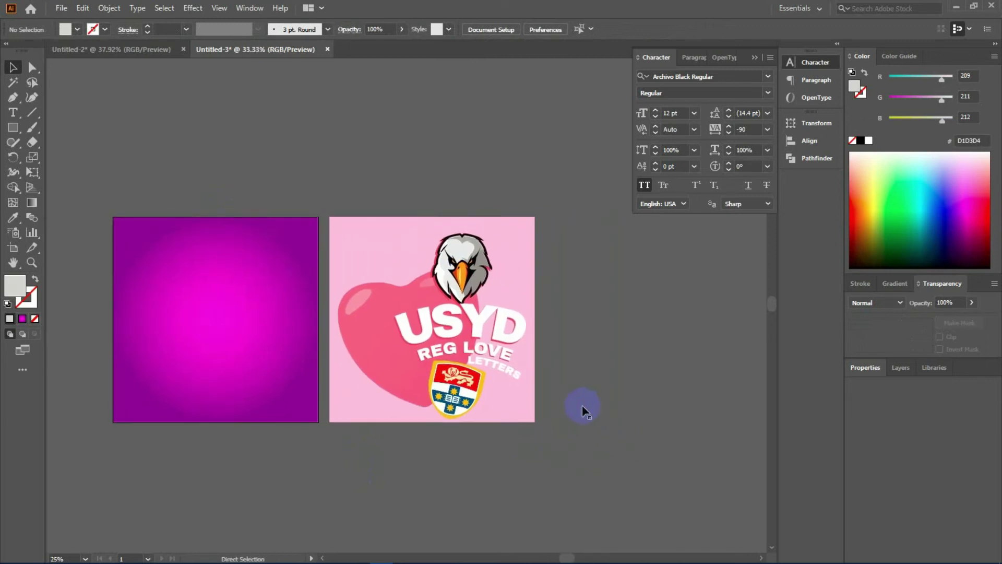
scroll(605, 334, "right", 3)
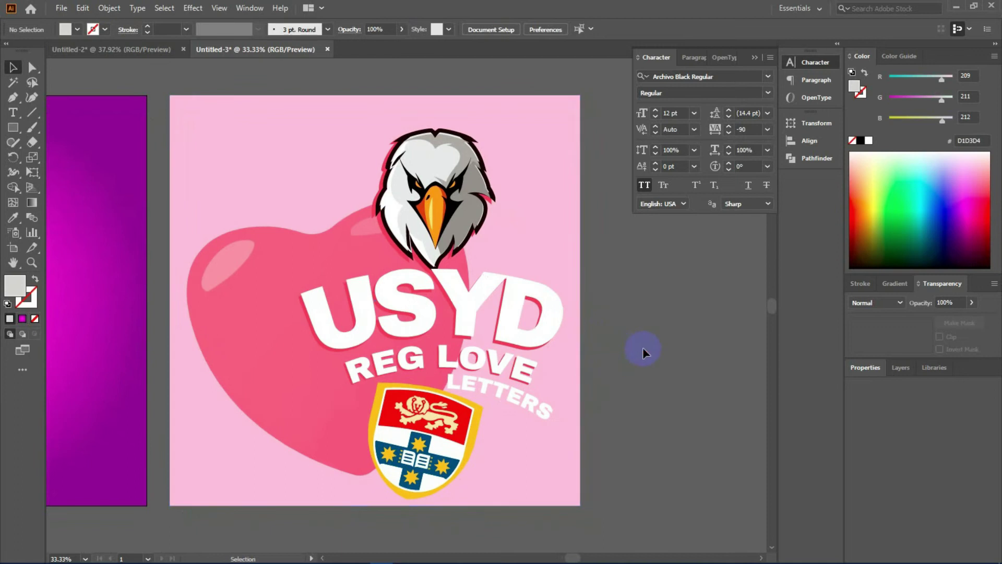
scroll(645, 351, "down", 2)
left_click(548, 389)
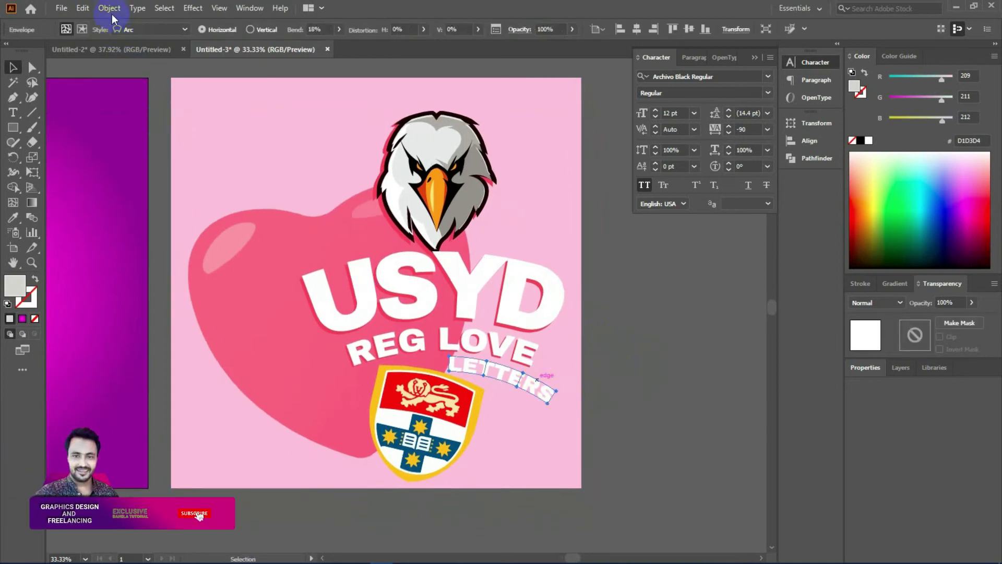
left_click(109, 8)
left_click(140, 155)
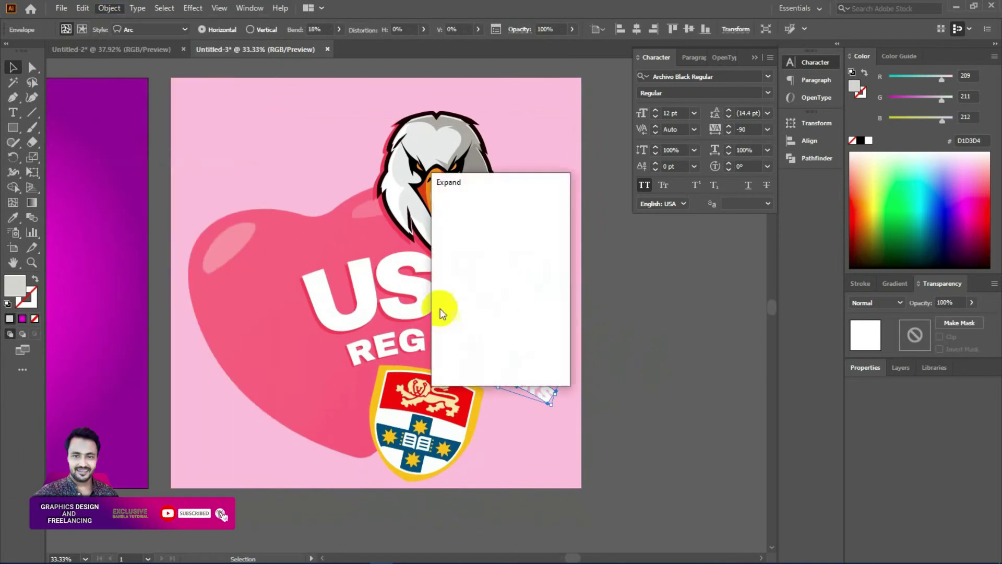
left_click(483, 358)
Fill the LETTERS copy with the USYD shadow pink and offset it up-left
key("a")
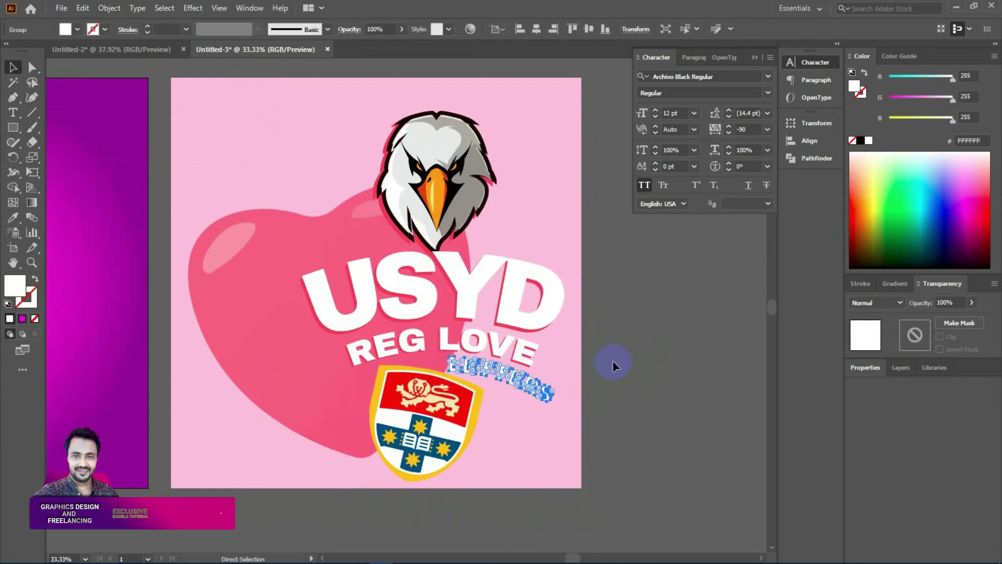
key("v")
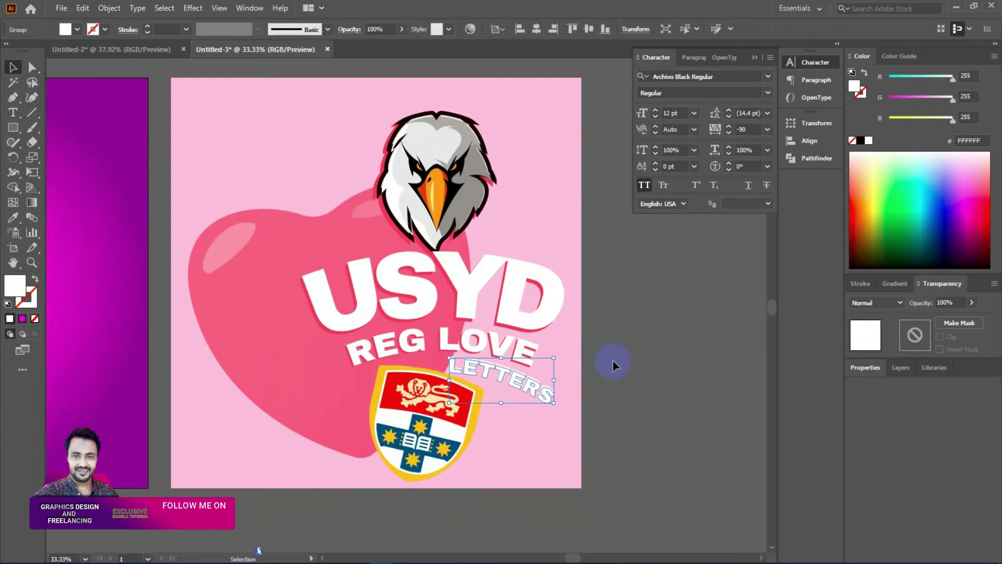
key("i")
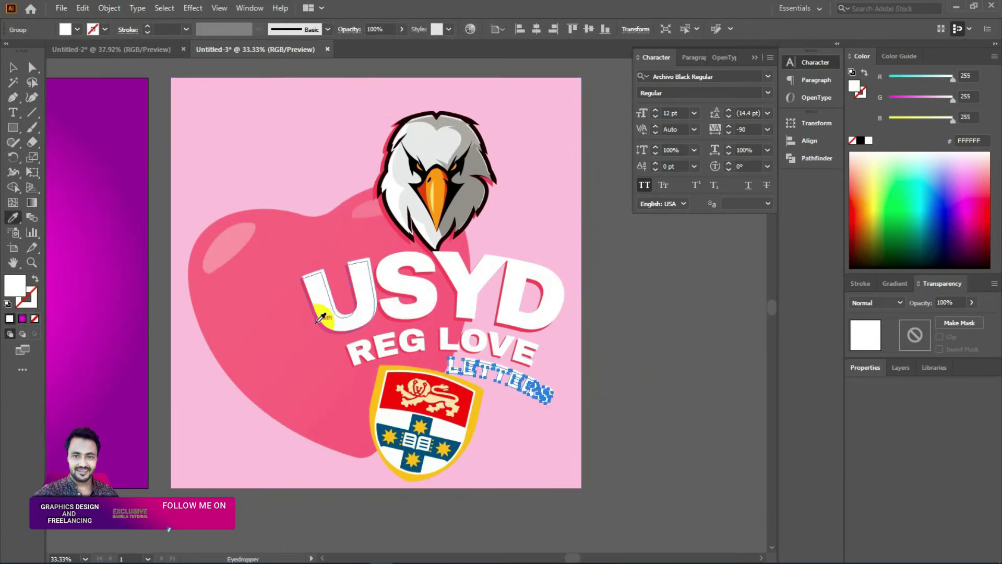
left_click(320, 317)
left_click(14, 68)
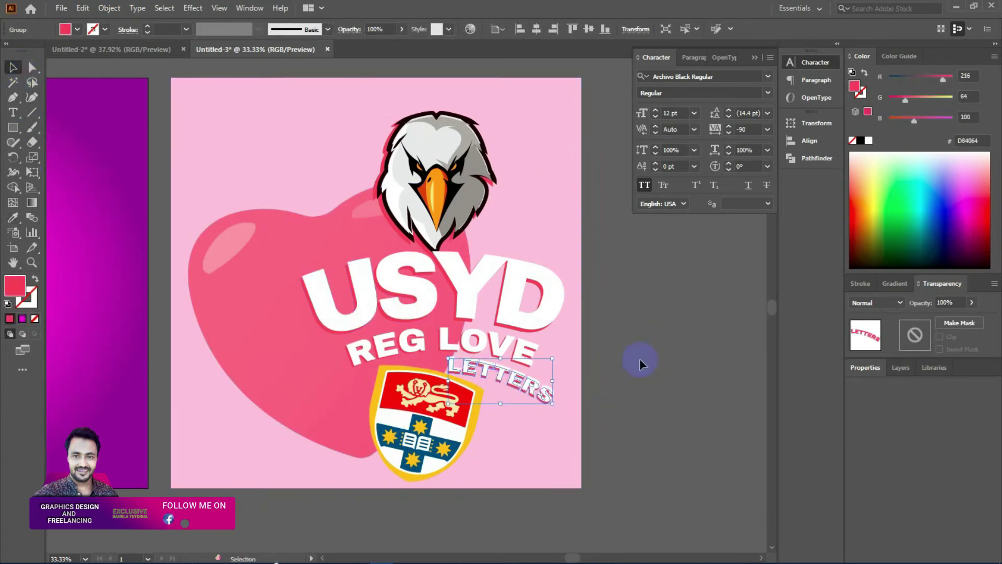
key("Left")
key("Left")
key("Up")
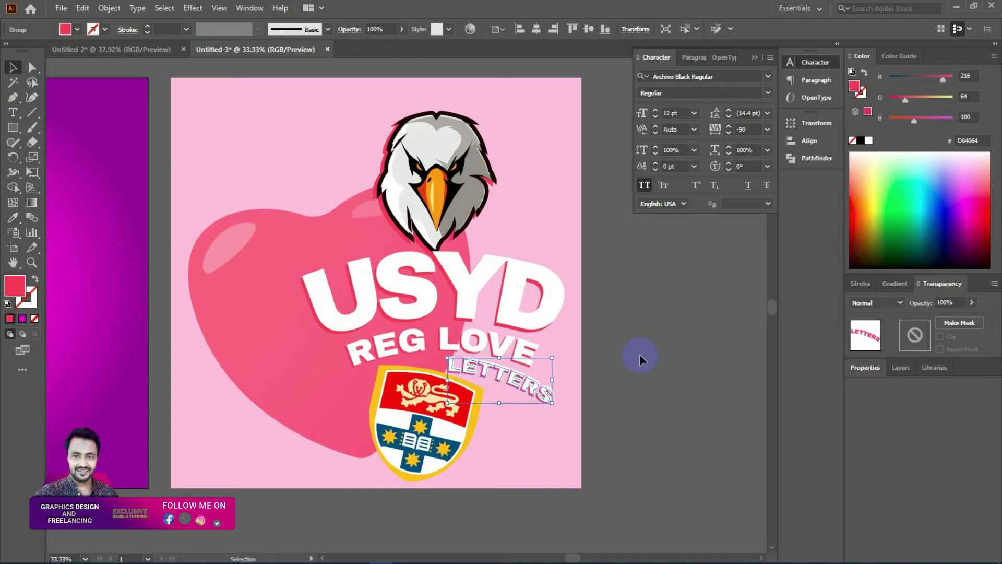
left_click(632, 390)
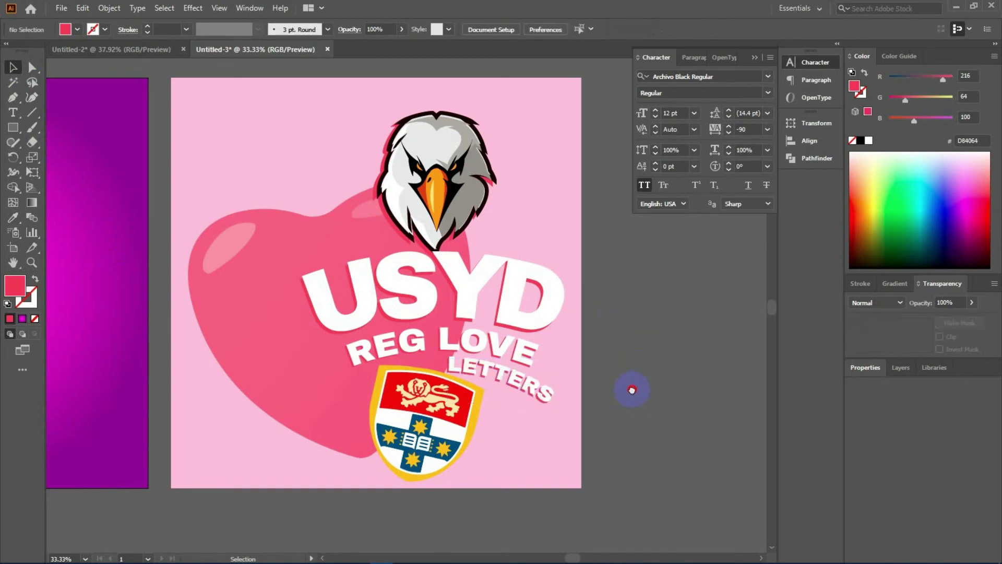
scroll(632, 390, "down", 1)
Unite the crest copy into one solid shape with Pathfinder
key("a")
left_click(437, 380)
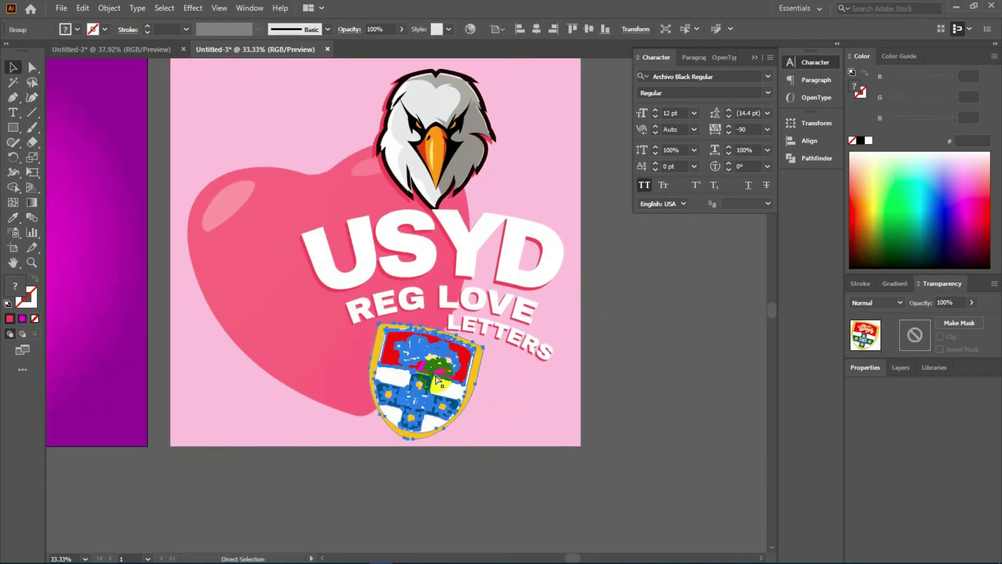
key("v")
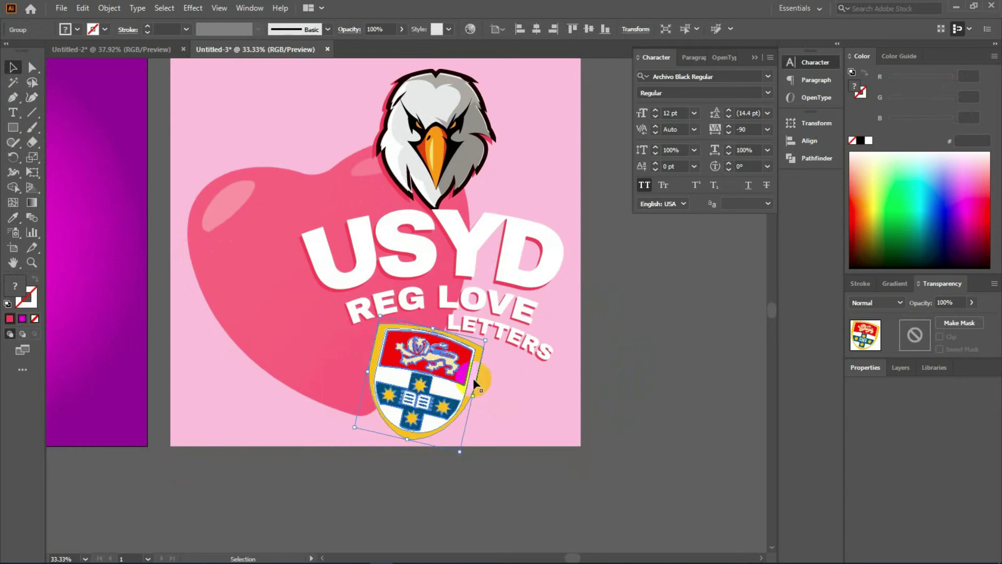
left_click(794, 160)
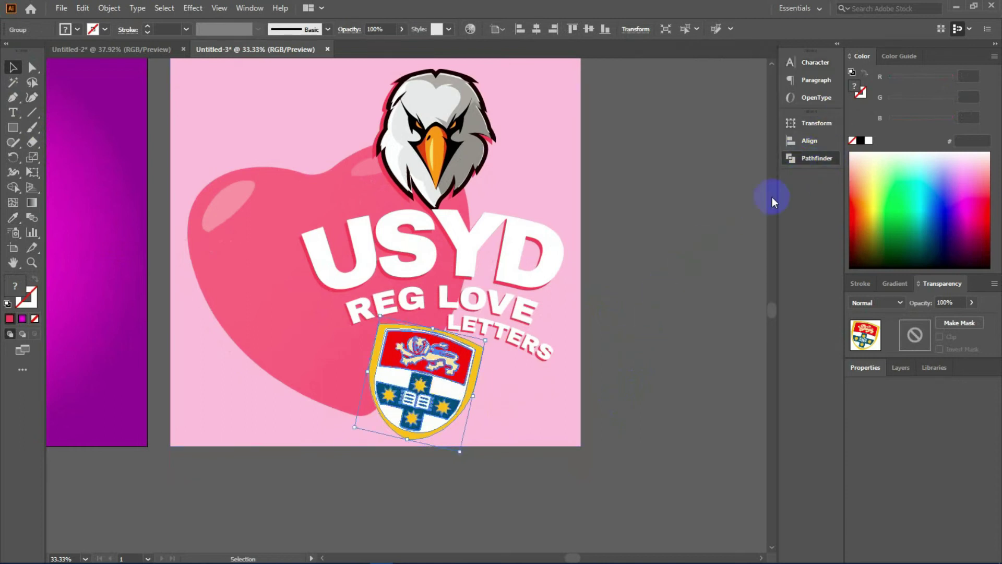
left_click(644, 153)
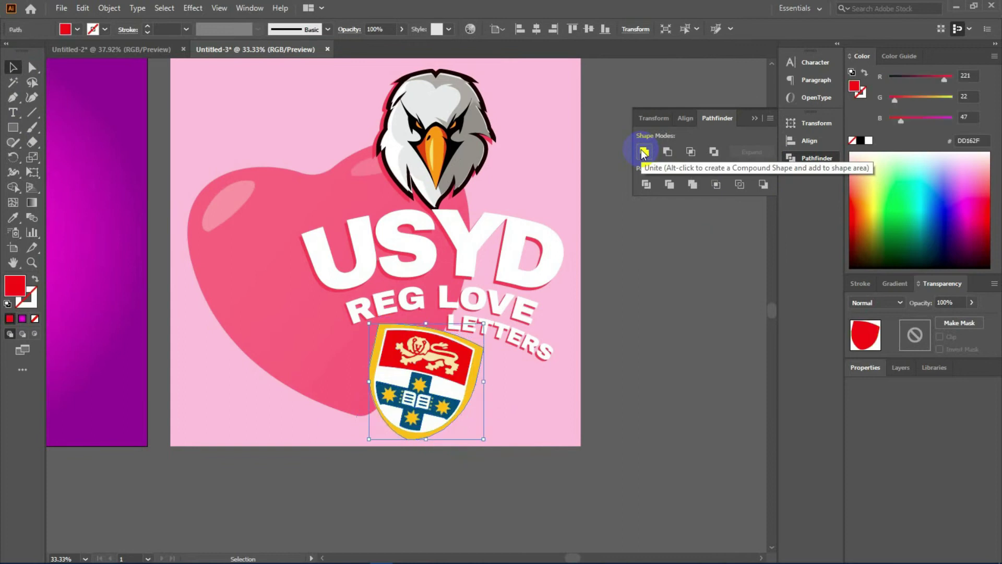
Fill the merged crest shape with the shadow pink and nudge it right
key("i")
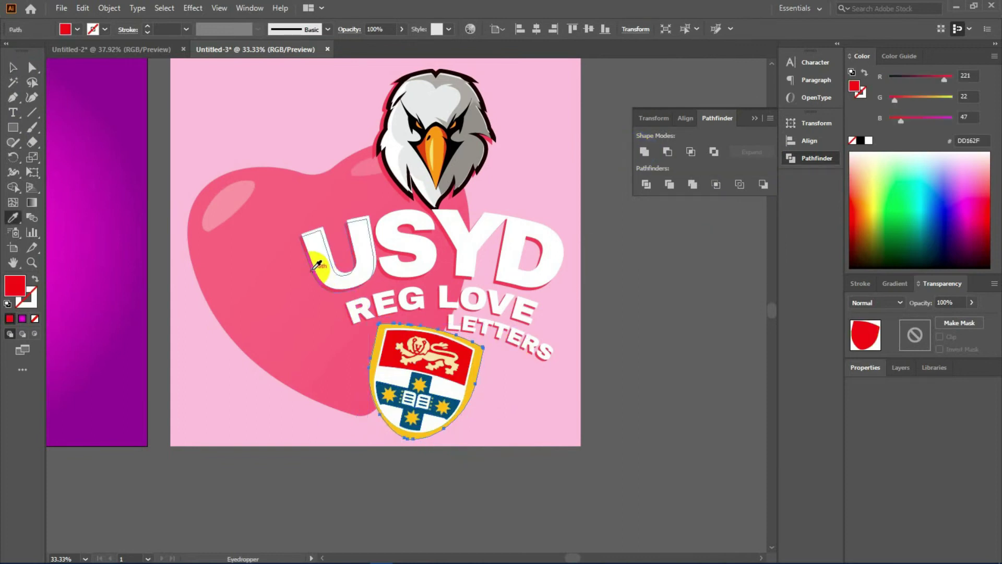
left_click(316, 265)
left_click(13, 66)
left_click(380, 376)
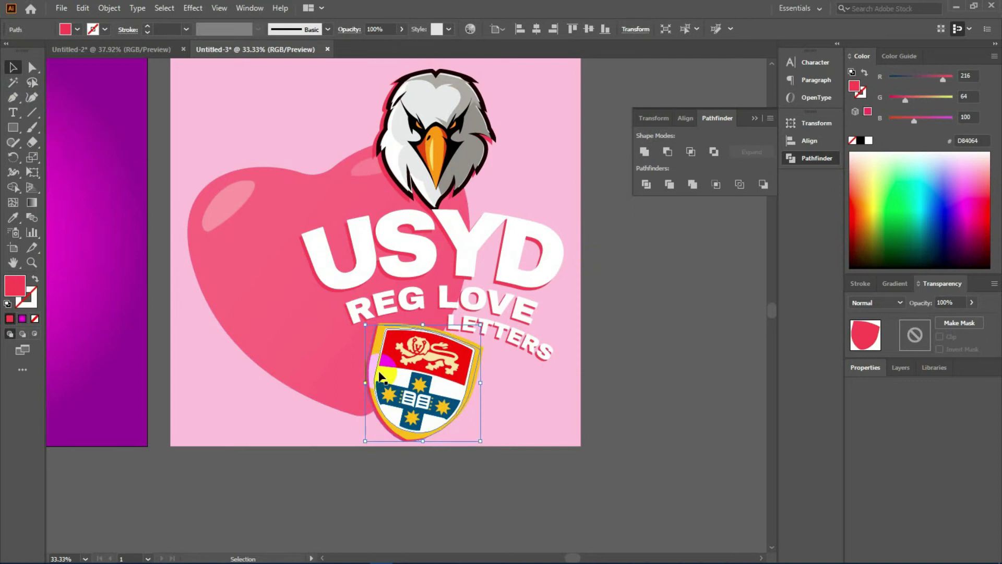
key("Right")
key("Right")
key("Right")
key("Right")
key("Right")
key("Right")
key("Right")
key("Right")
key("Right")
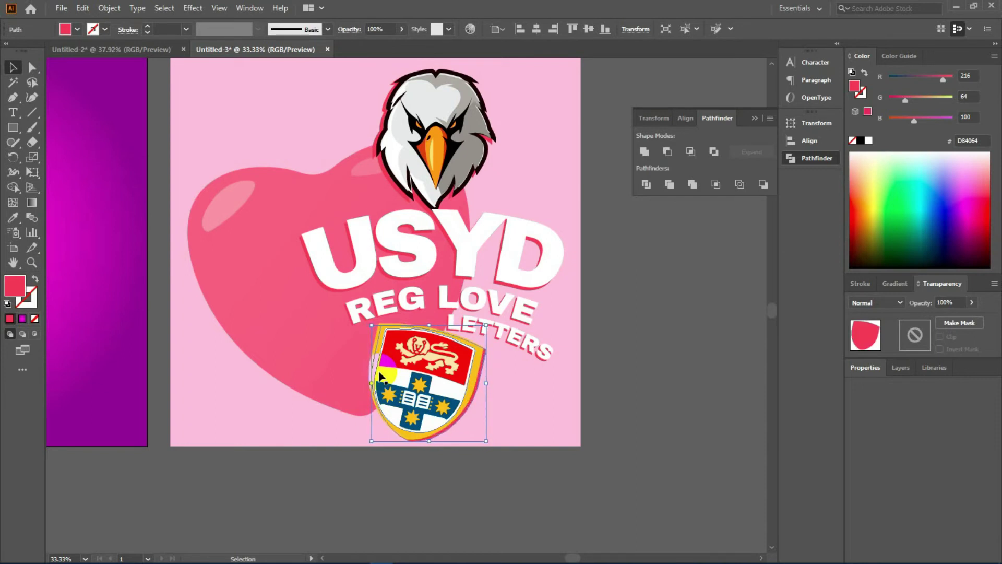
Set the crest shadow's opacity to 88%, nudge it left, and zoom out
left_click(971, 302)
left_click_drag(972, 318, 949, 319)
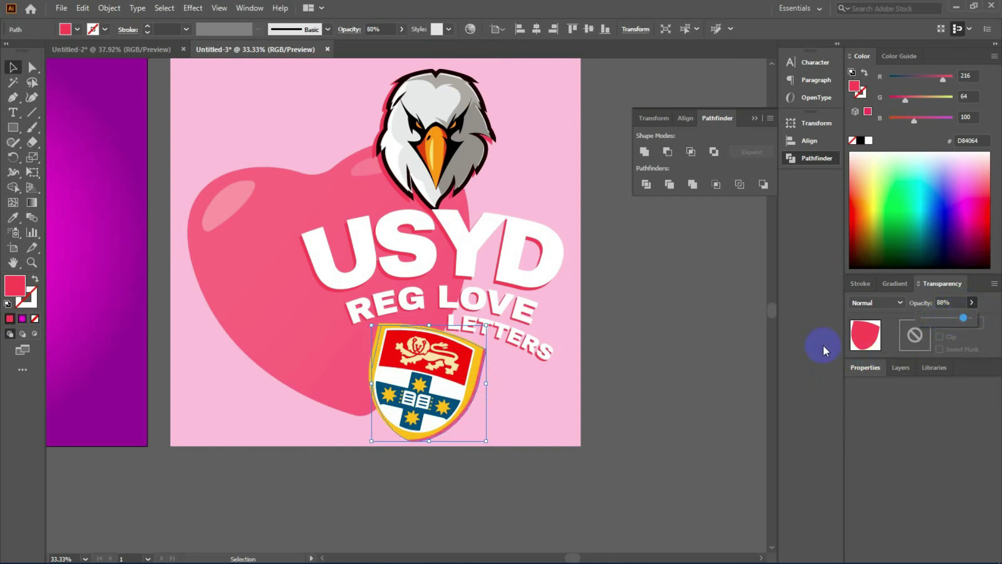
left_click(695, 364)
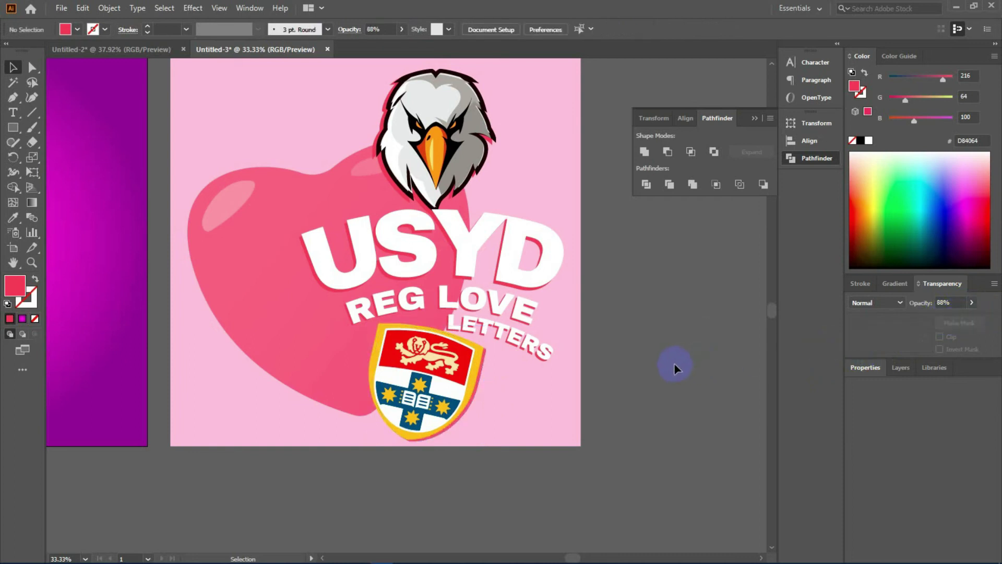
left_click(566, 369)
scroll(632, 334, "up", 2)
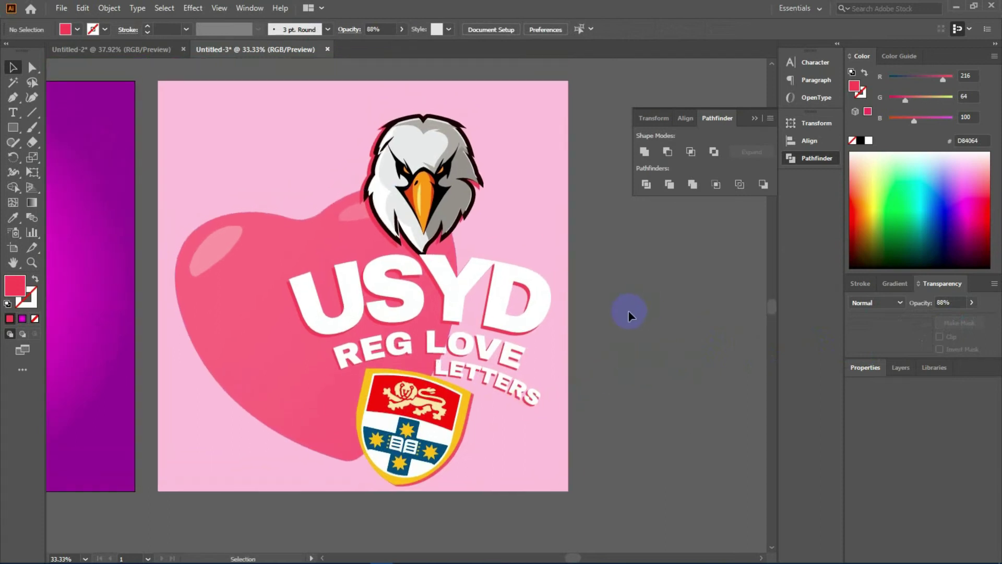
left_click_drag(470, 417, 509, 493)
key("Left")
key("Left")
key("Left")
key("Left")
key("Left")
key("Left")
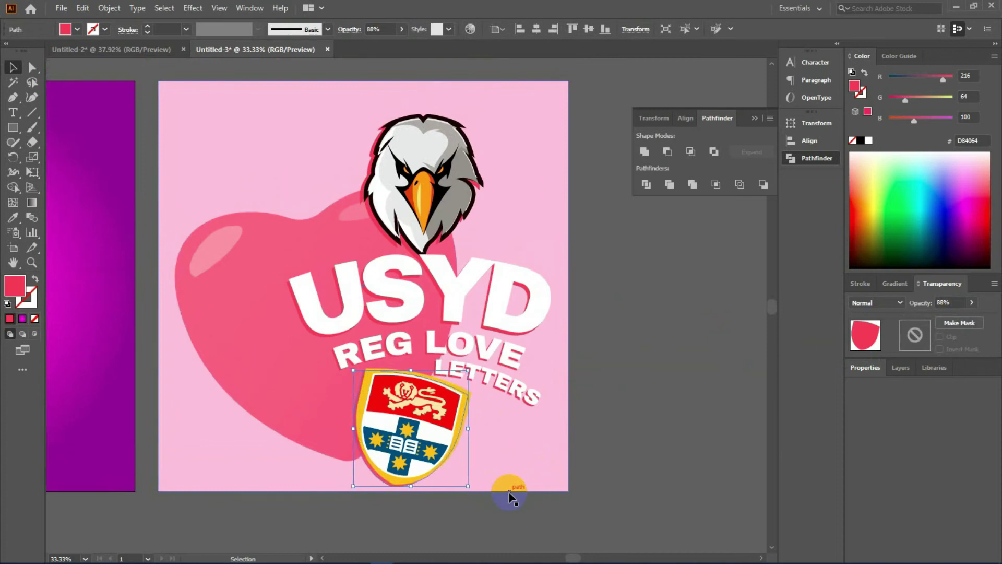
left_click(629, 403)
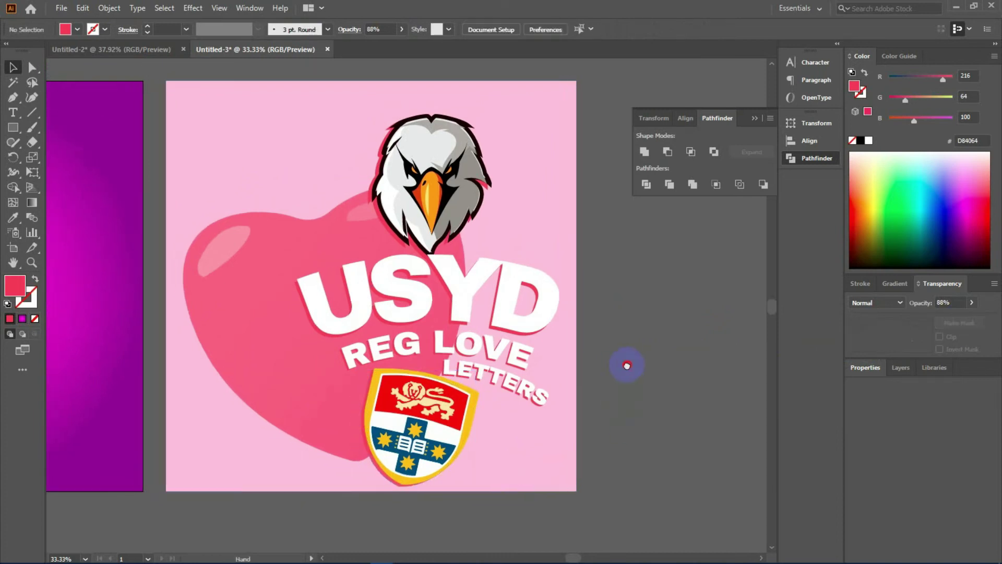
key("ctrl+minus")
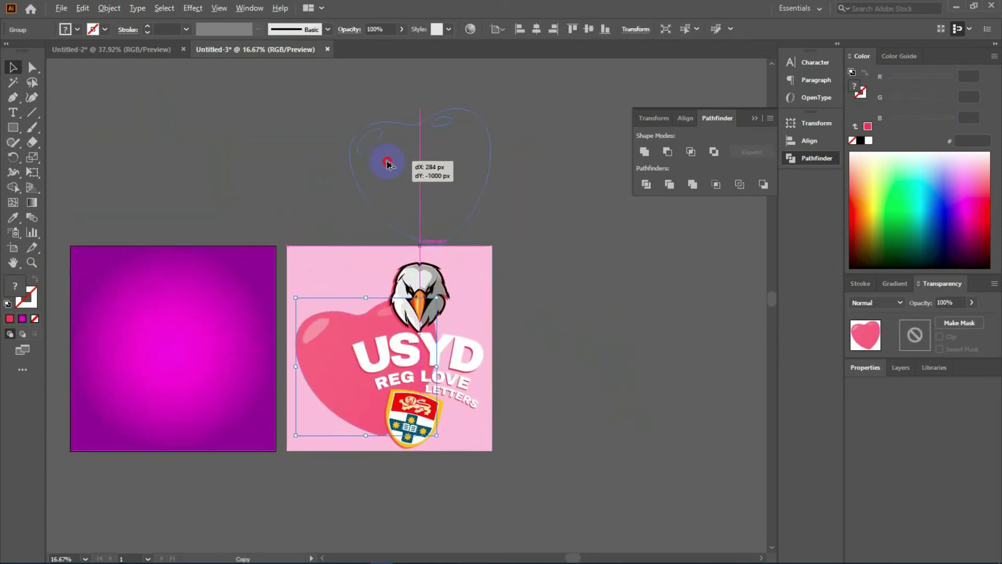
Duplicate the heart, scale the copy down, and place it beside the big heart
left_click_drag(340, 354, 389, 159)
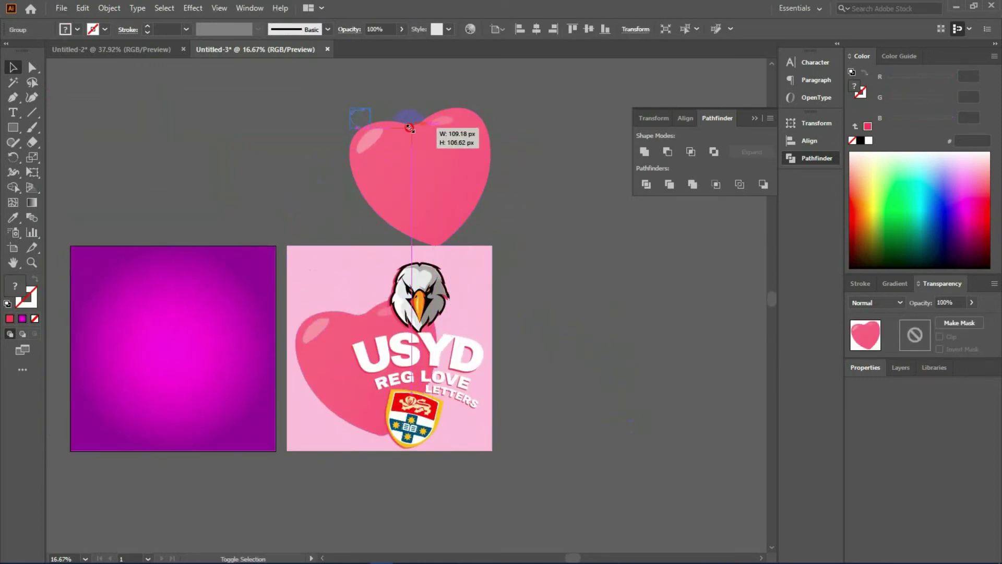
left_click_drag(491, 244, 367, 125)
left_click_drag(364, 159, 354, 313)
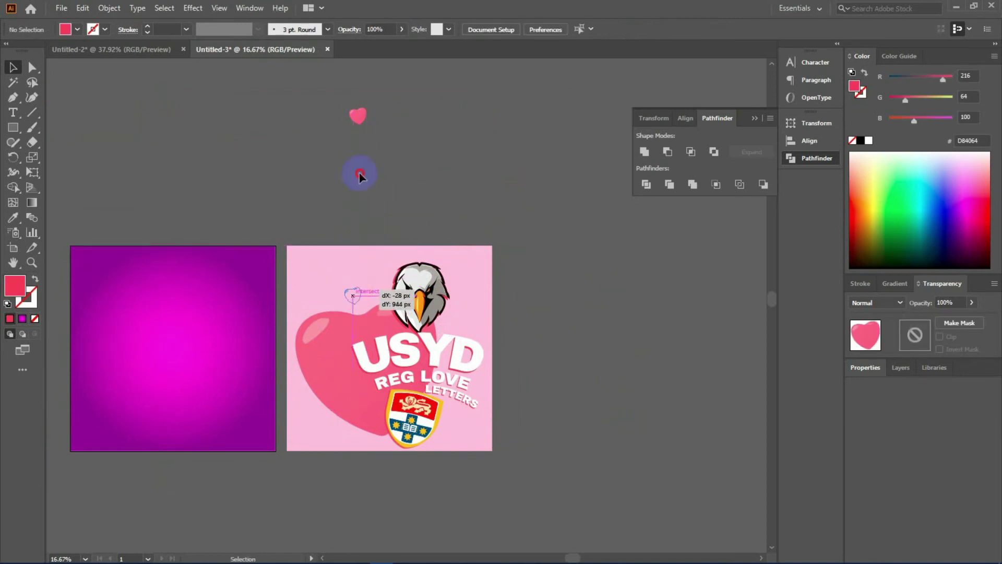
left_click(360, 178)
scroll(369, 143, "down", 3)
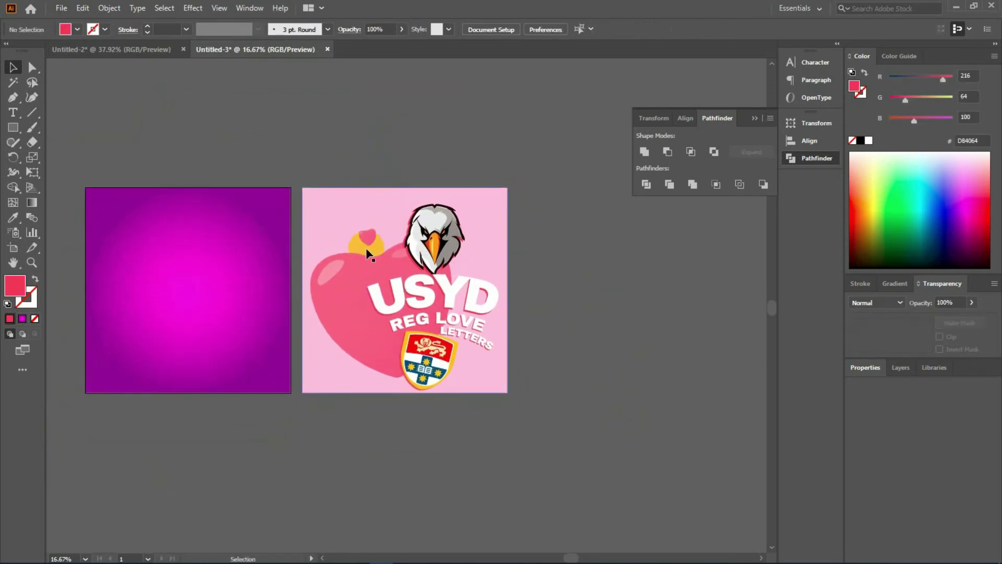
mouse_move(337, 295)
left_mouse_down()
mouse_move(320, 353)
mouse_move(355, 388)
left_mouse_up()
Alt-drag small heart copies to the lower left and beside the eagle
left_click_drag(306, 336, 311, 332)
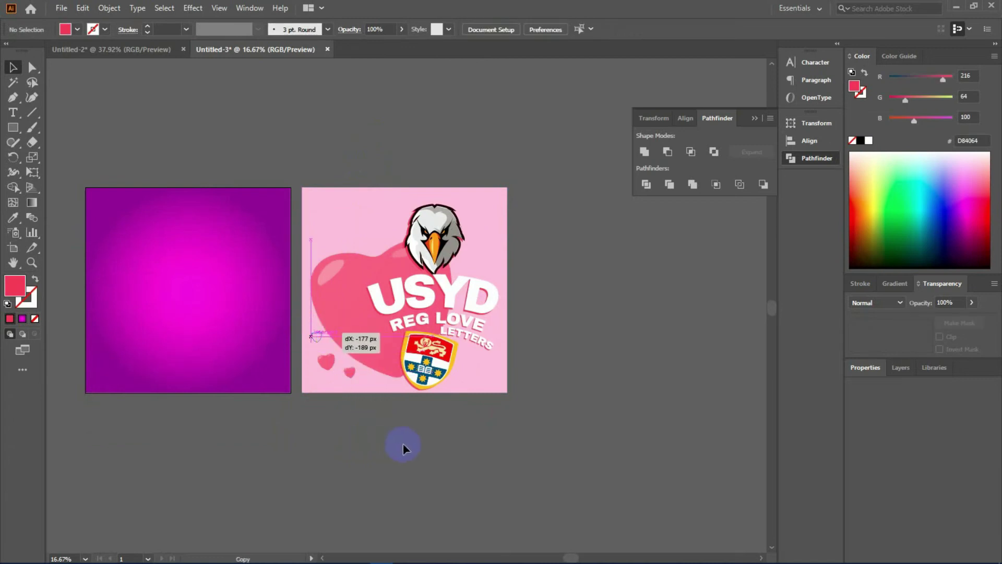
left_click_drag(311, 335, 311, 355)
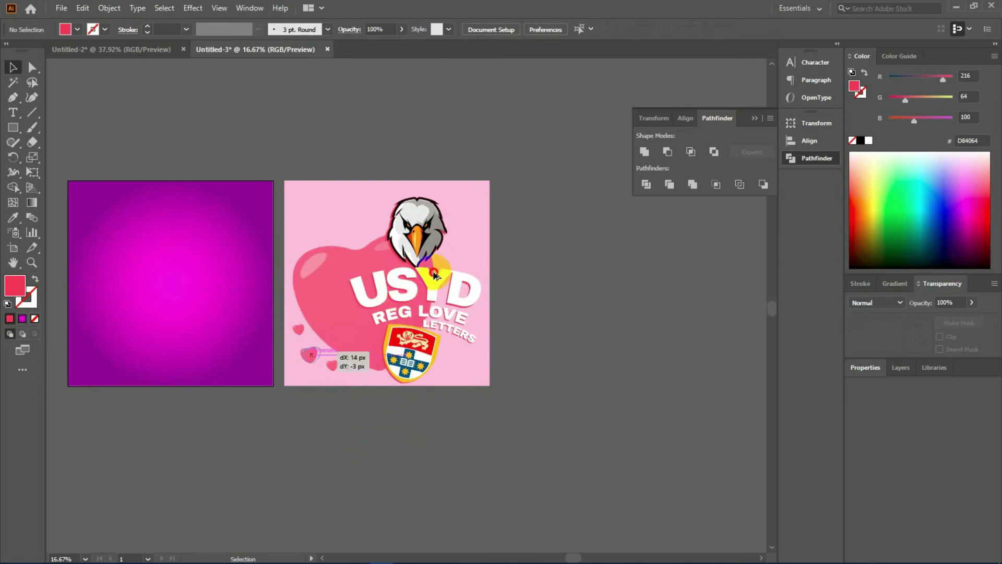
left_click_drag(435, 276, 459, 241)
left_click_drag(298, 329, 453, 213)
mouse_move(332, 365)
left_mouse_down()
mouse_move(473, 264)
mouse_move(457, 264)
left_mouse_up()
left_click_drag(538, 259, 532, 281)
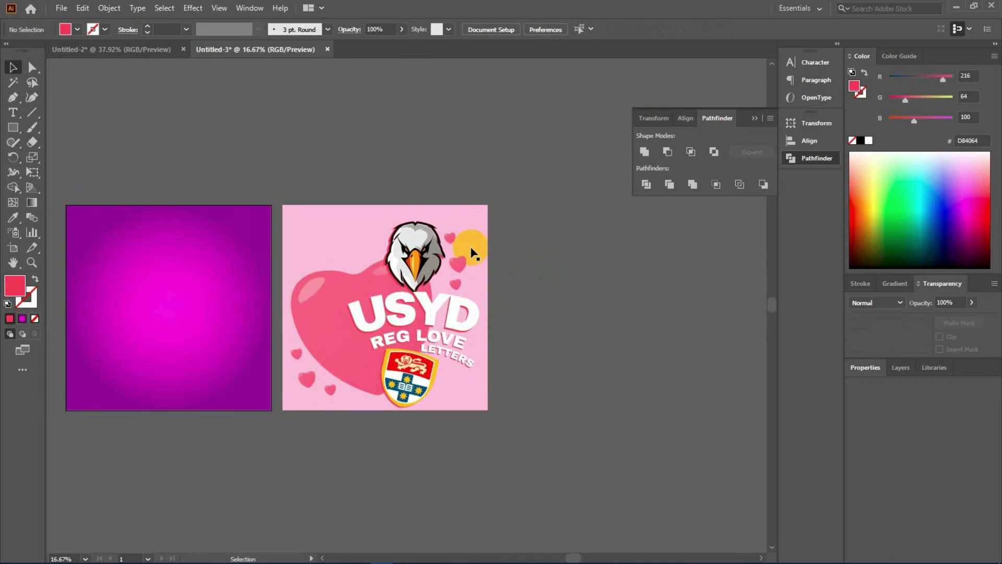
Add small heart copies at the artboard's top right and near the eagle
mouse_move(472, 254)
left_mouse_down()
mouse_move(473, 229)
mouse_move(547, 267)
left_mouse_up()
key("ctrl+shift+a")
left_click(473, 222)
left_click(542, 271)
left_click_drag(319, 382, 368, 254)
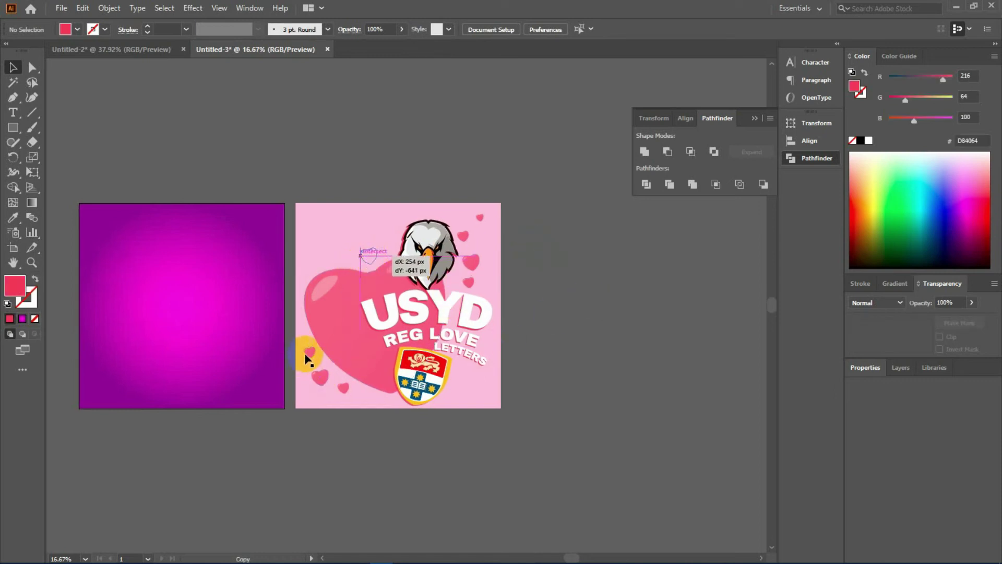
left_click_drag(360, 254, 357, 252)
Copy a small heart near the eagle's beak and move one to the top left
left_click(549, 300)
left_click_drag(544, 287, 548, 284)
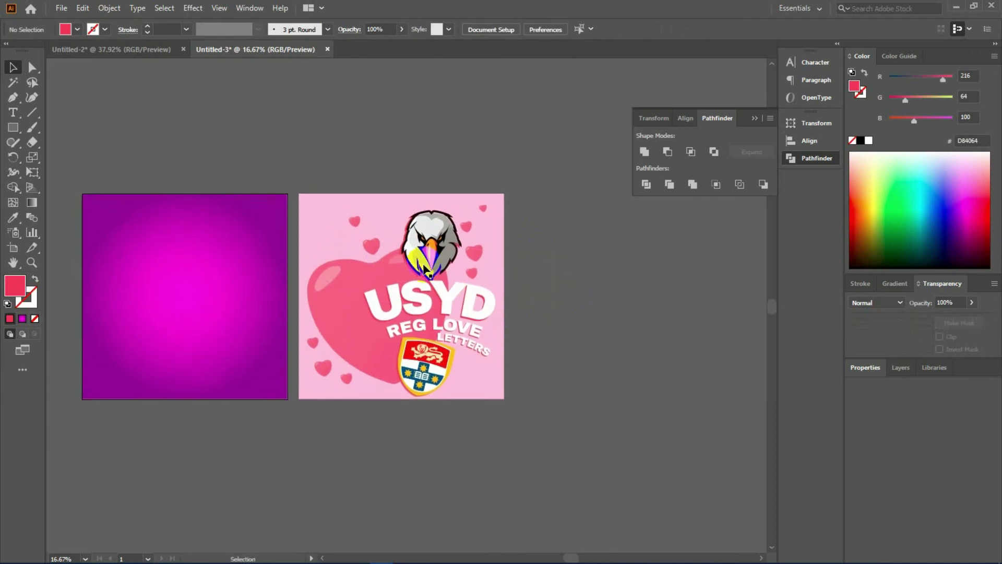
left_click_drag(425, 269, 347, 224)
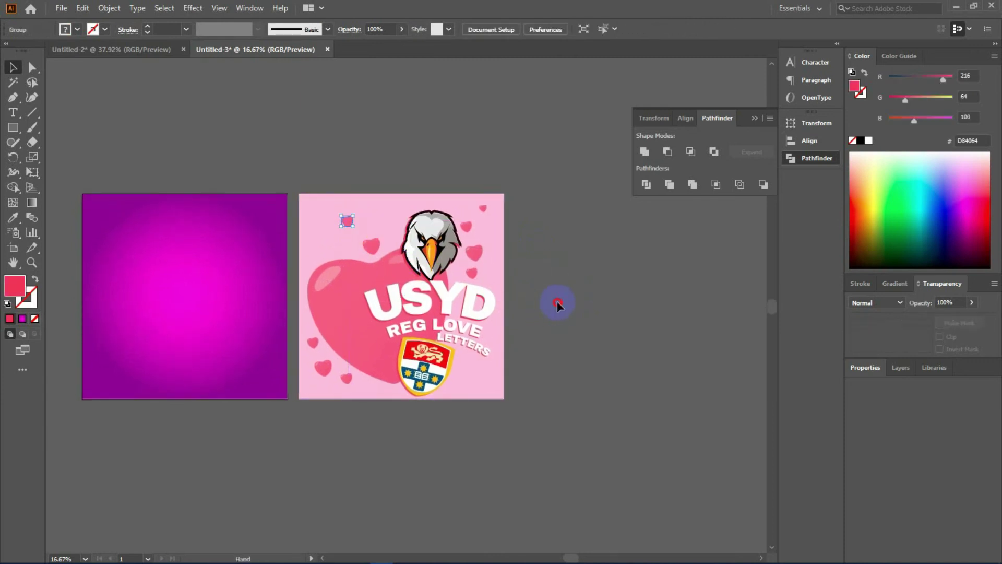
left_click_drag(543, 282, 549, 295)
Copy the big heart group, discarding a misplaced paste, and paste again from the Edit menu
left_click(349, 336)
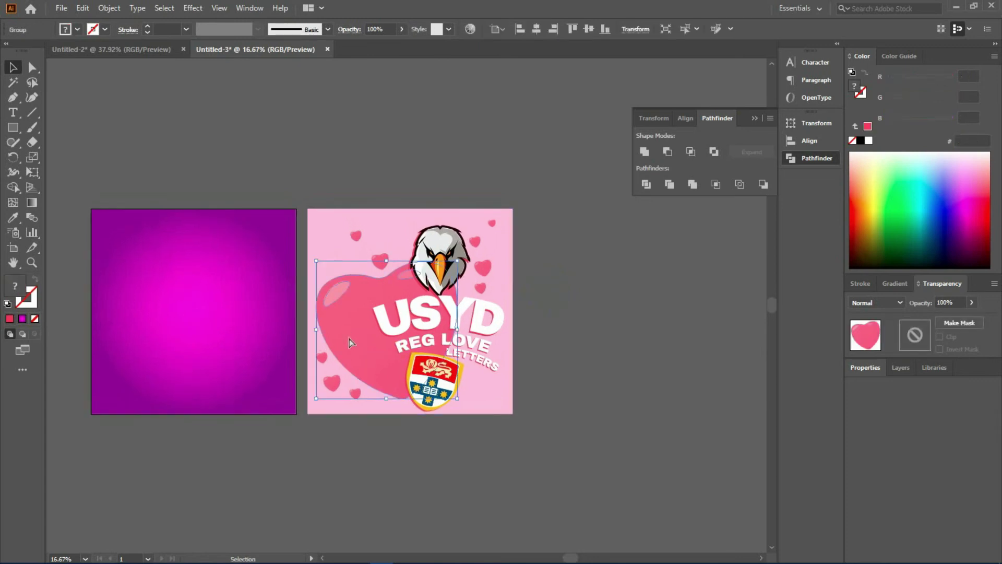
key("ctrl+c")
key("ctrl+v")
key("Delete")
left_click(222, 231)
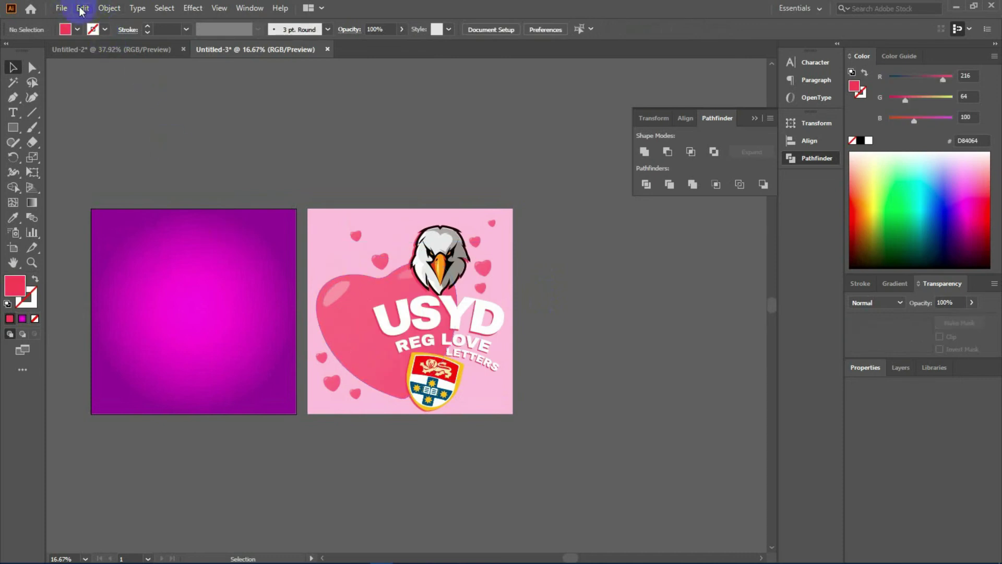
left_click(82, 11)
left_click(111, 82)
Paste a copy of the big heart behind the original with Edit > Paste in Back
left_click(352, 303)
left_click(82, 8)
left_click(95, 78)
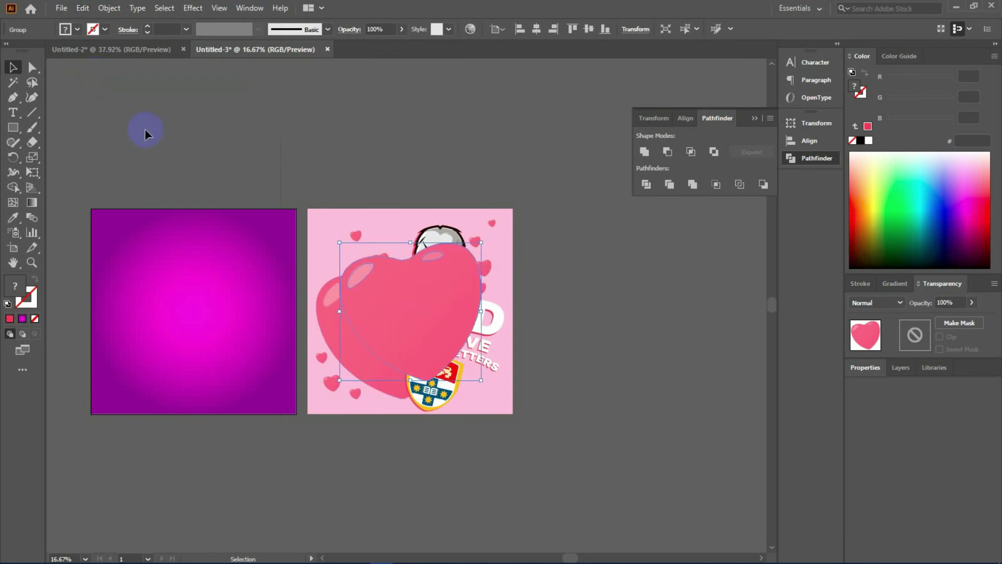
key("Delete")
left_click(82, 8)
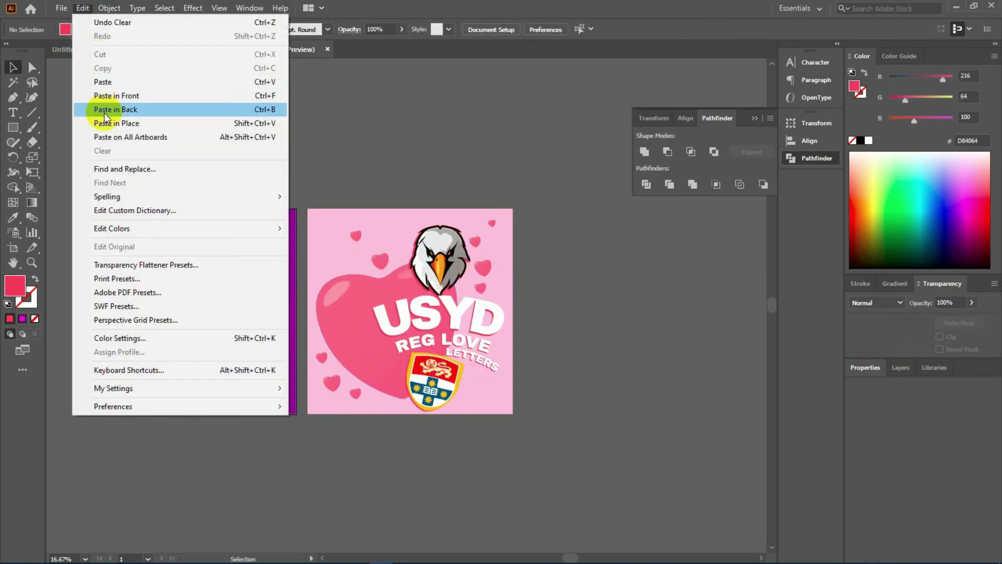
left_click(106, 111)
left_click(82, 7)
left_click(97, 66)
left_click(83, 8)
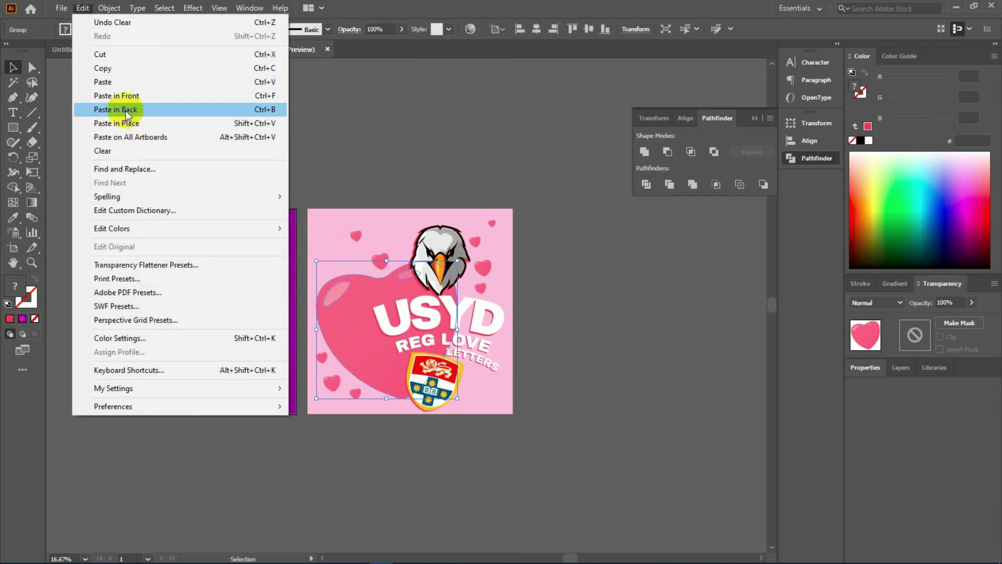
left_click(130, 106)
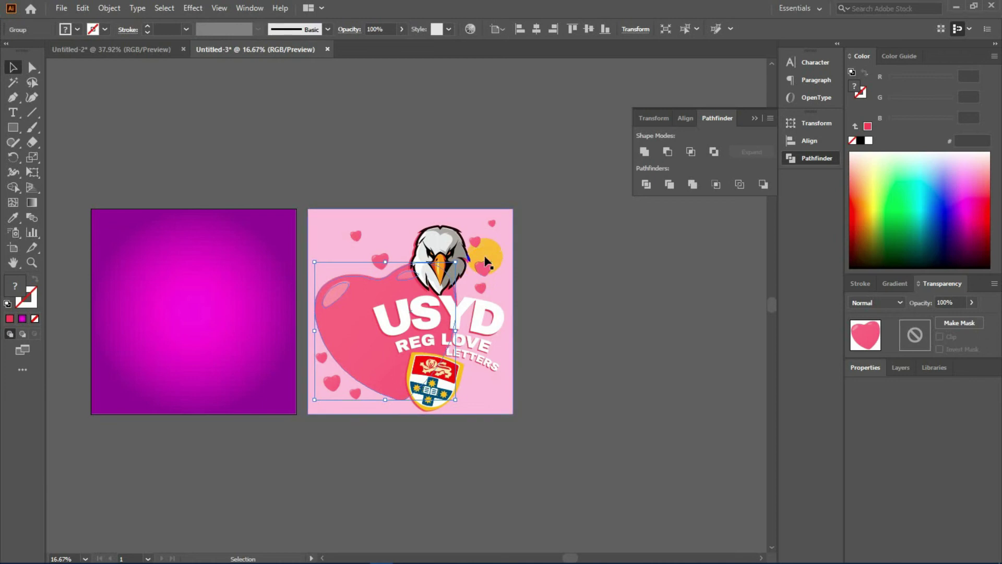
Sample the heart's red colour with the Eyedropper, then centre the pink design
key("i")
left_click(380, 323)
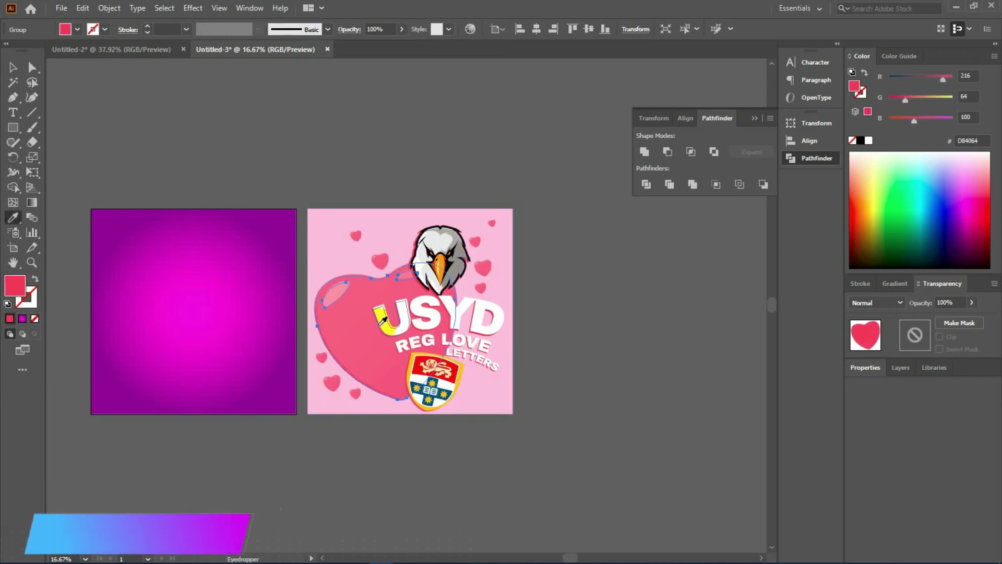
left_click(13, 67)
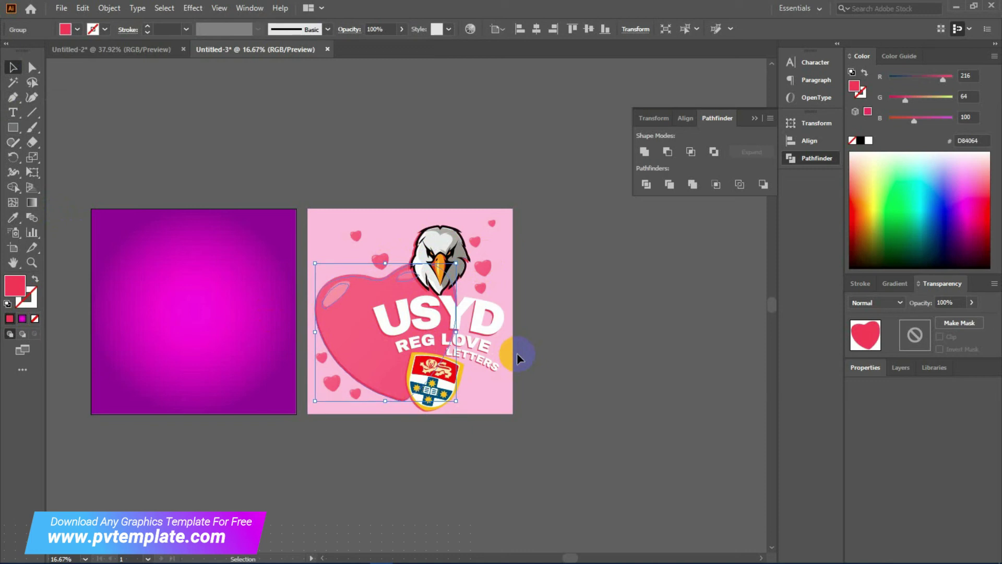
left_click(566, 397)
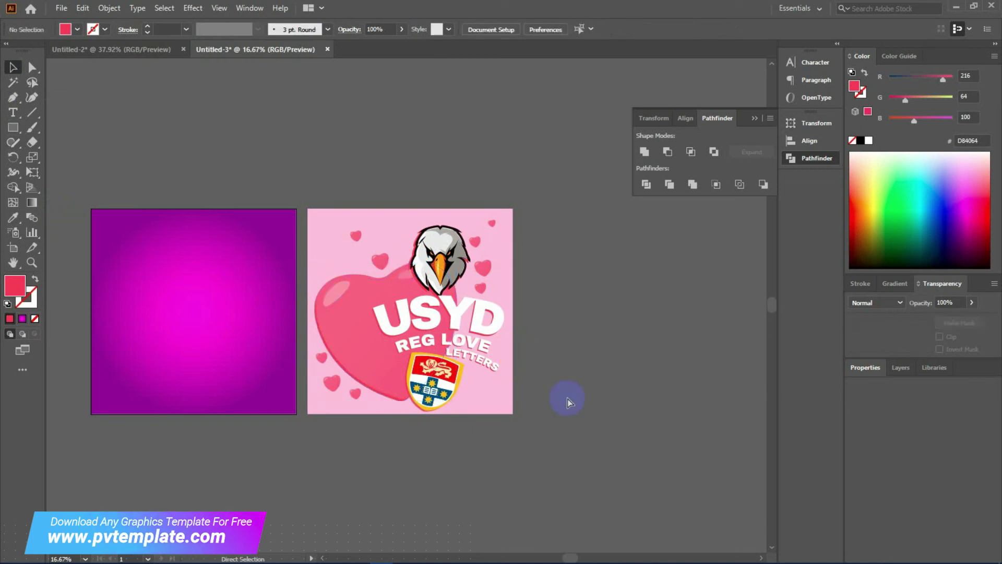
key("ctrl+plus")
left_click_drag(608, 329, 579, 327)
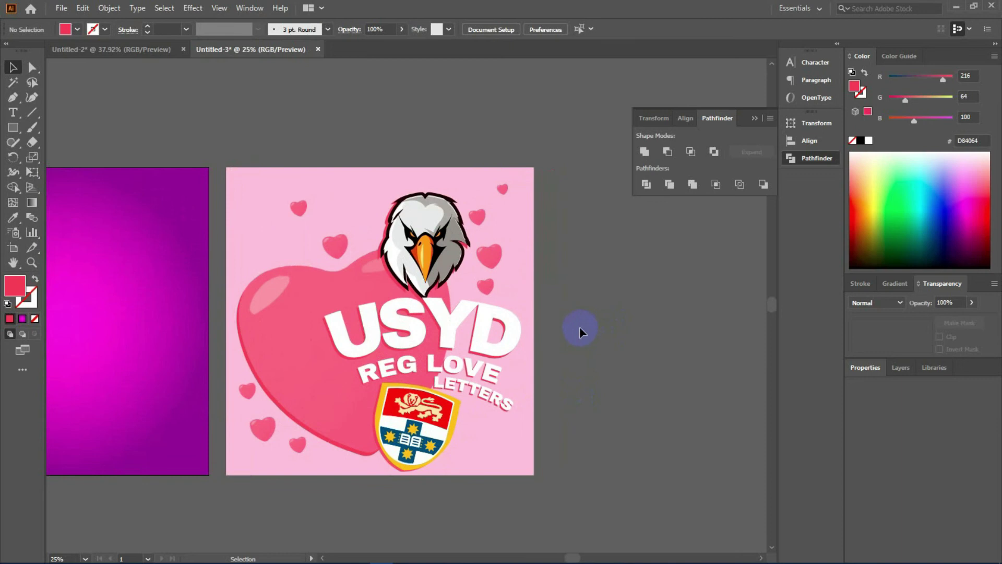
Inspect the big heart group's selection, then select the pink background rectangle
left_click(307, 452)
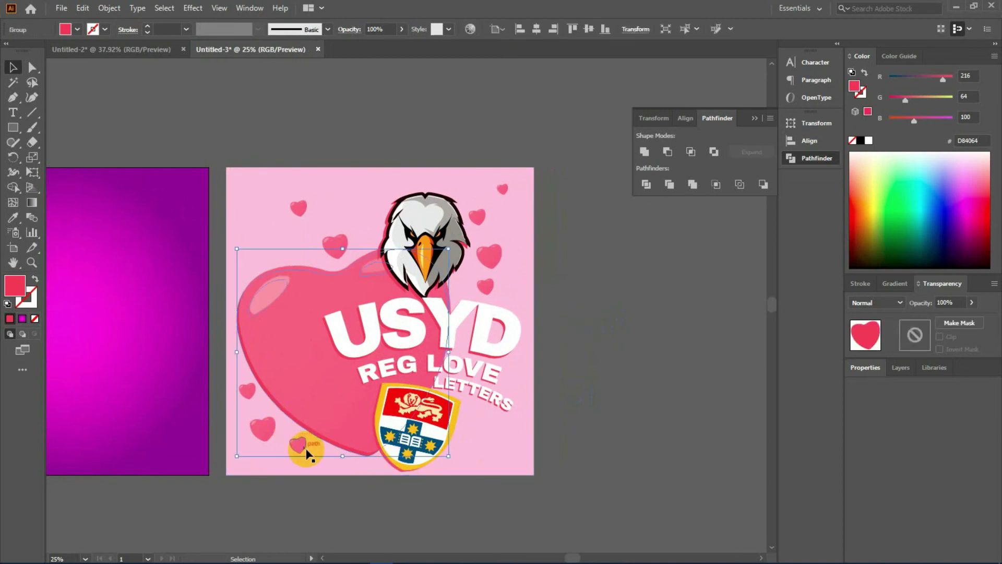
left_click(661, 330)
left_click(260, 386)
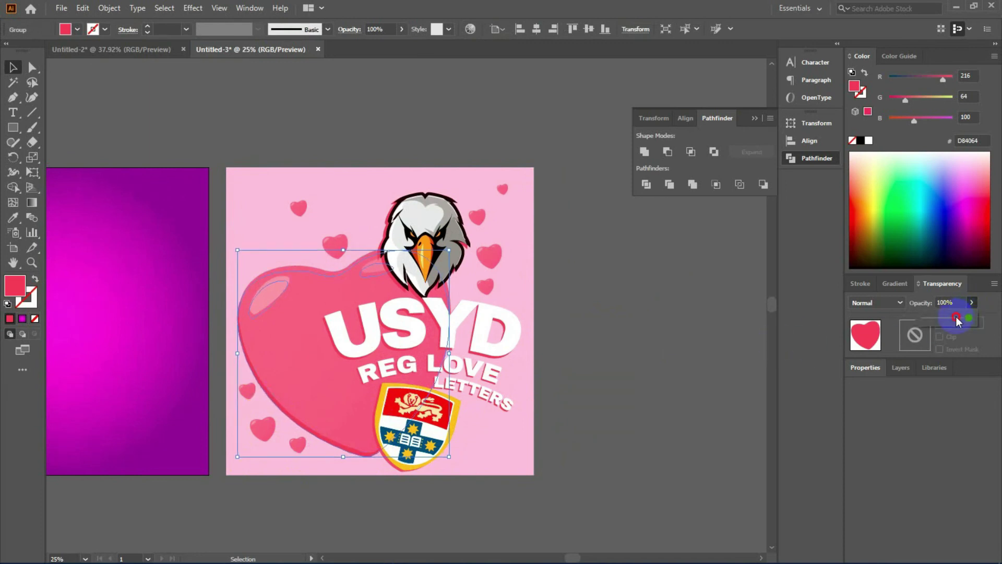
left_click(642, 365)
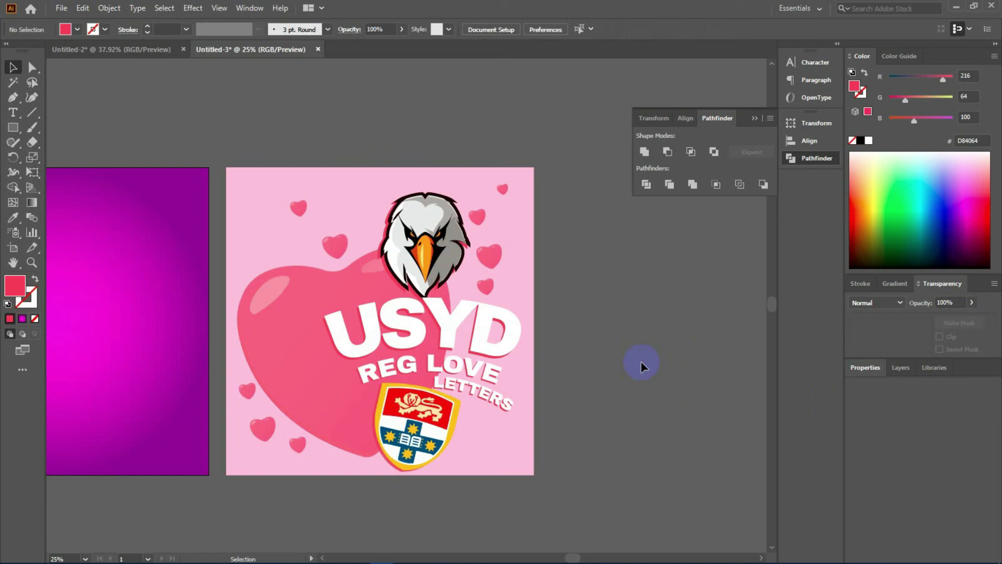
left_click_drag(584, 328, 643, 328)
left_click(326, 172)
Alt-drag a copy of the pink artboard's eagle, heart and USYD lettering onto the purple artboard
key("ctrl+shift+a")
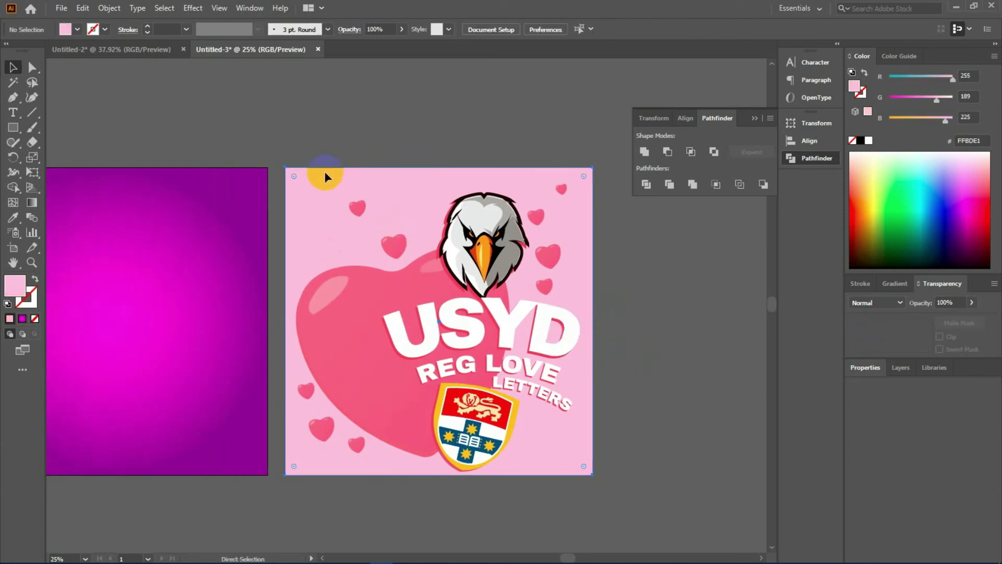
left_click_drag(366, 171, 364, 162)
key("ctrl+minus")
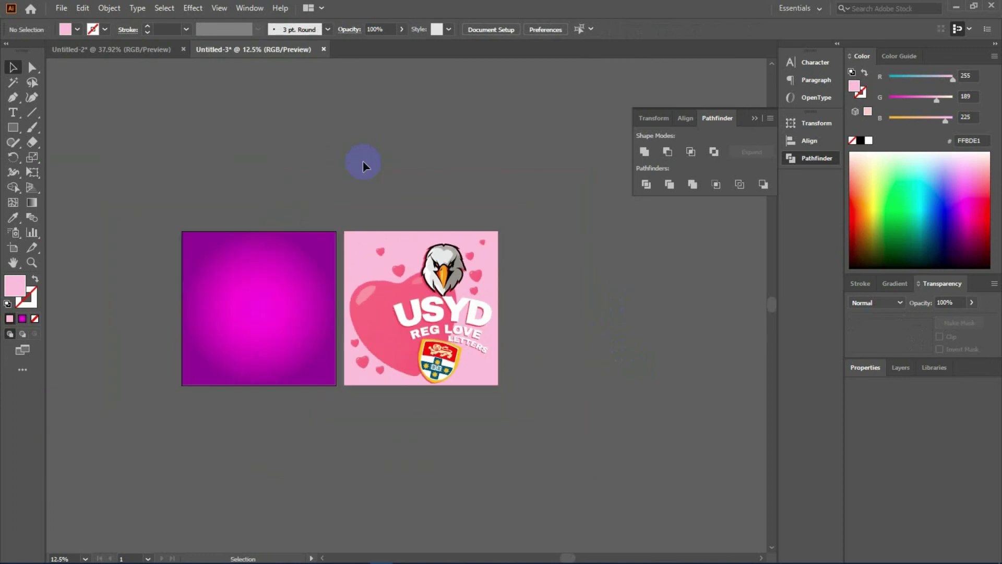
mouse_move(498, 405)
left_mouse_down()
mouse_move(422, 301)
mouse_move(259, 302)
left_mouse_up()
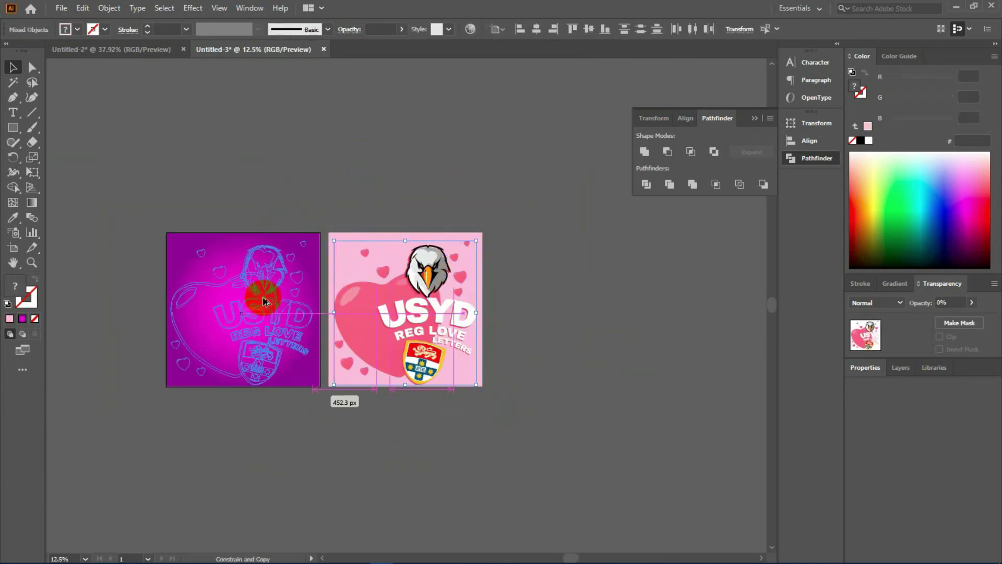
left_click(281, 177)
left_click_drag(198, 190, 300, 198)
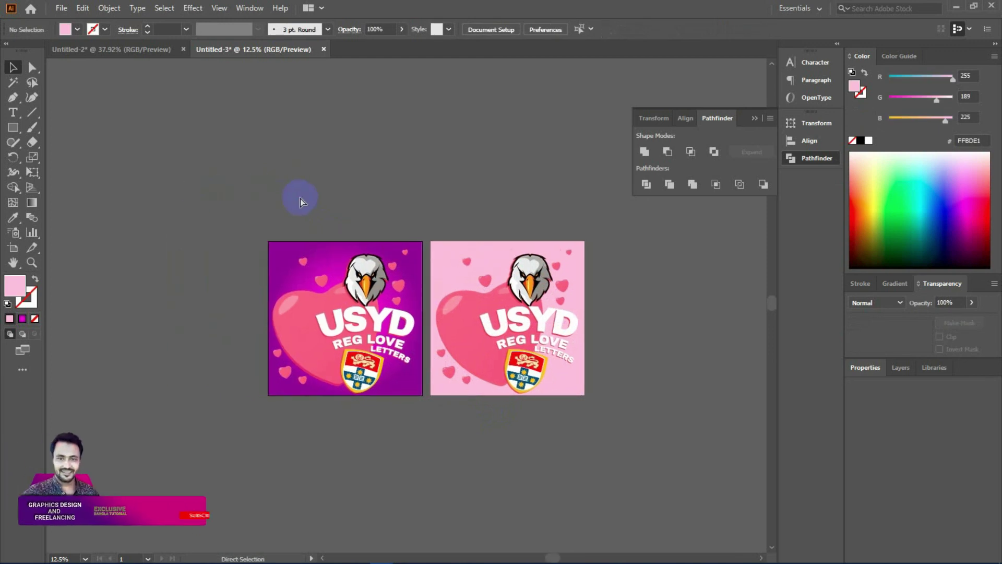
key("ctrl+plus")
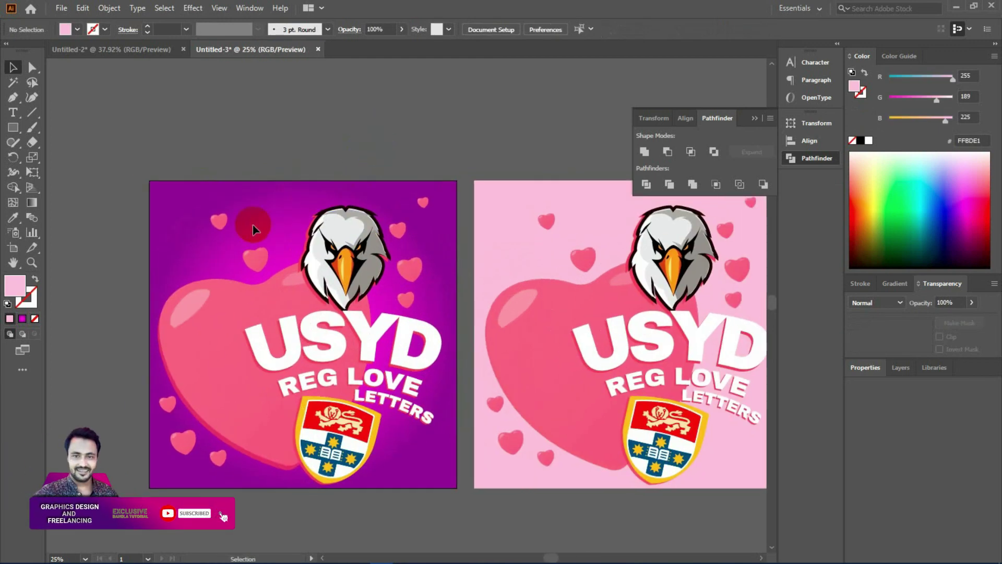
left_click_drag(362, 121, 352, 119)
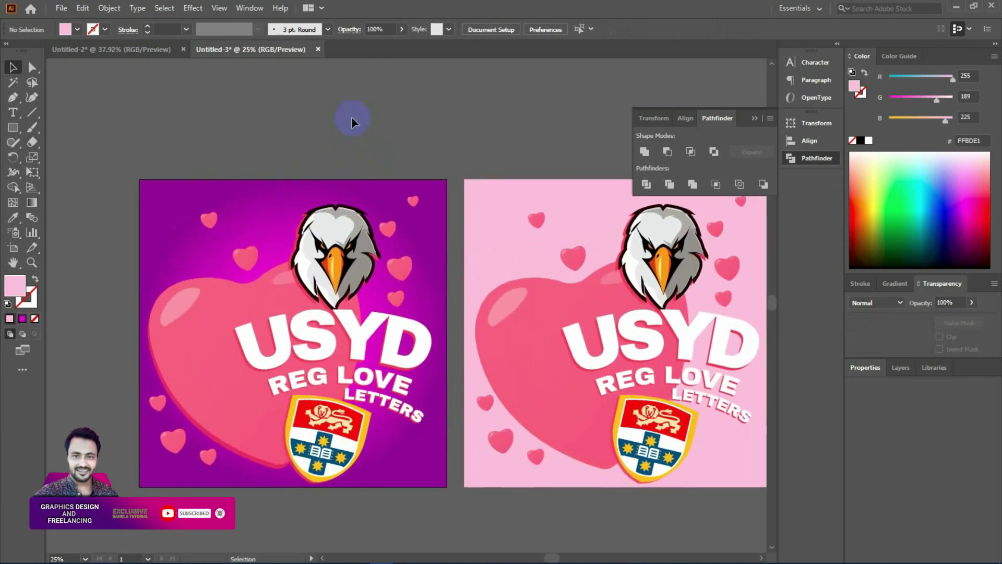
Give the purple design's big heart a solid pink #D84064 fill
left_click(228, 453)
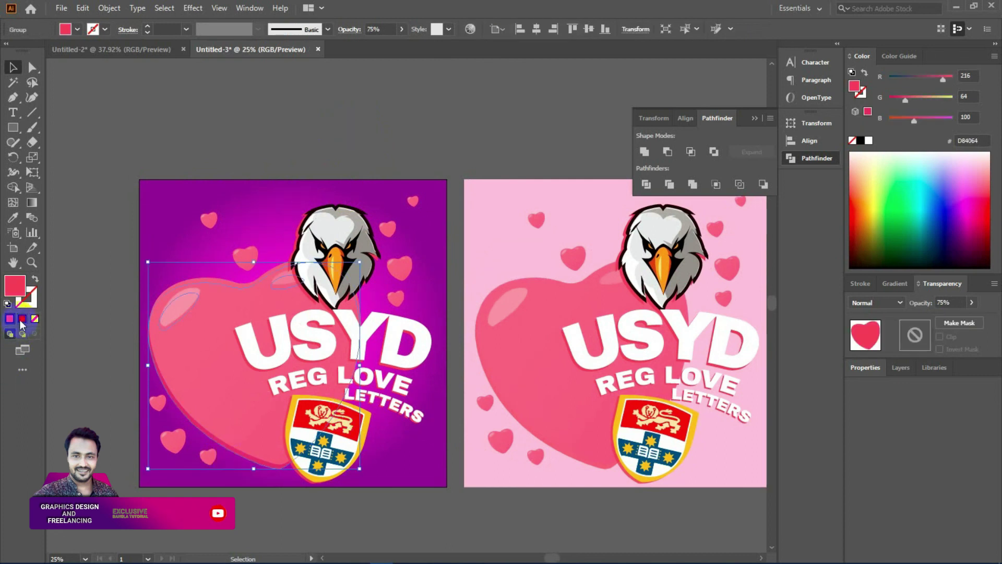
key("period")
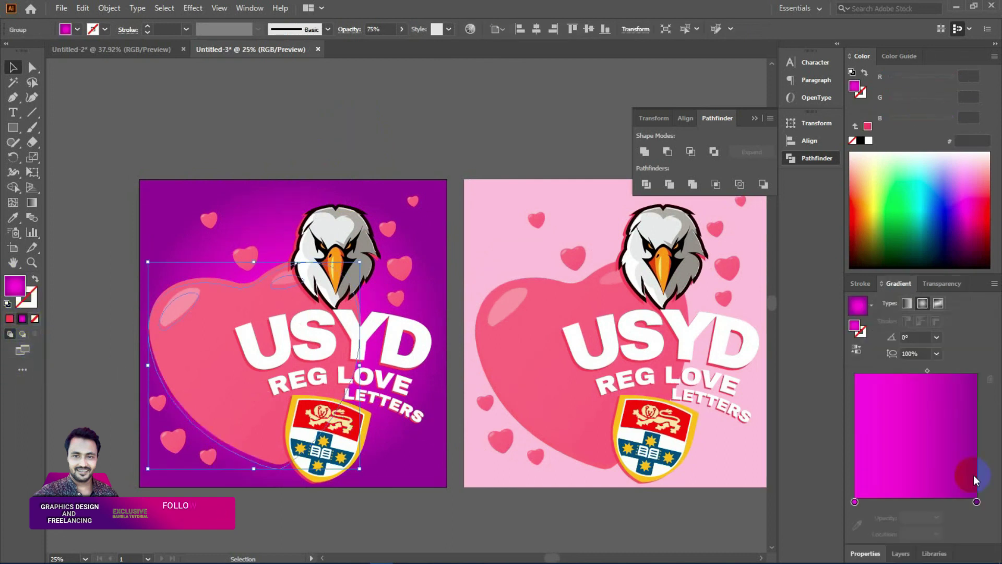
left_click(208, 457)
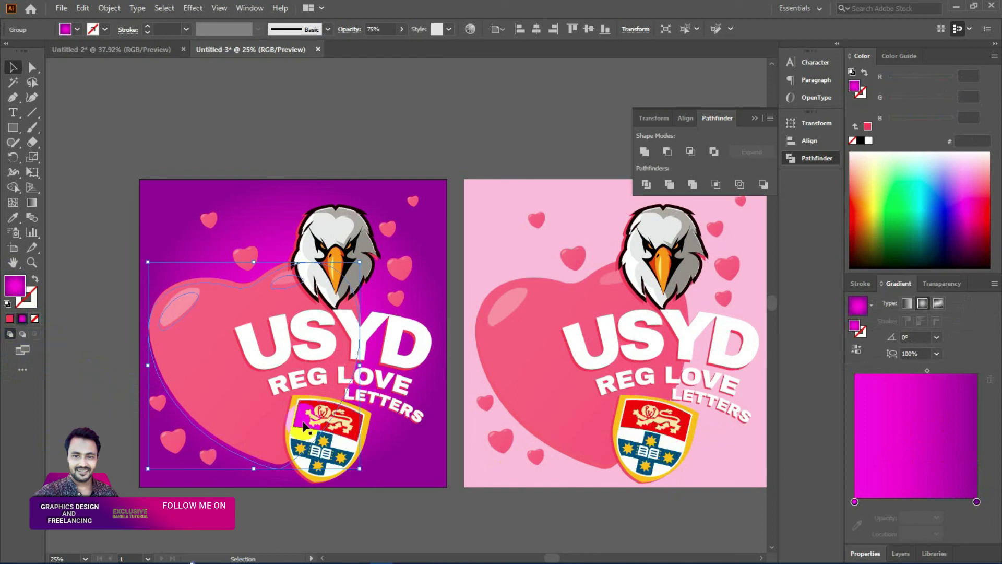
left_click(10, 318)
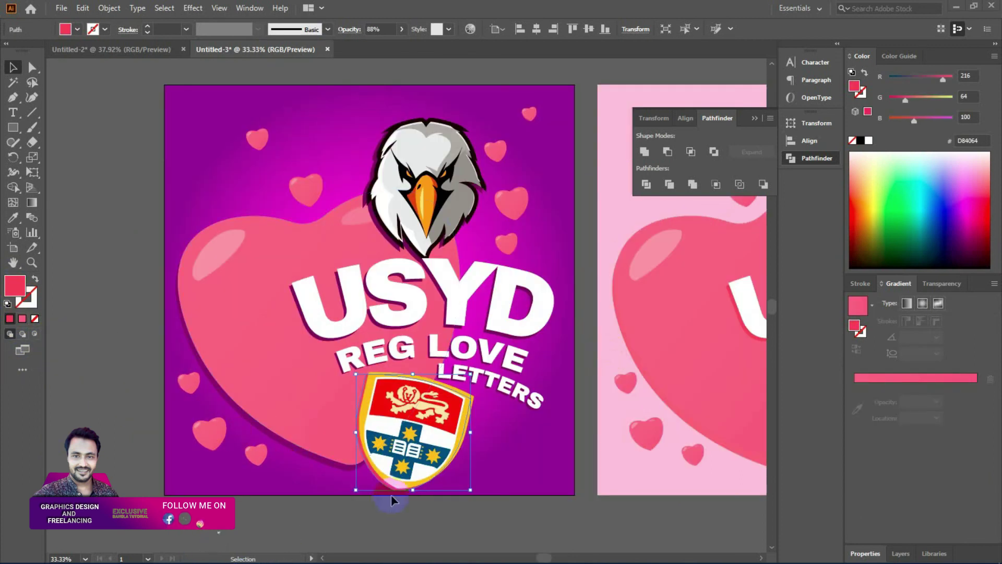
Eyedrop dark purple onto the crest's offset shadow and check its transparency settings
key("i")
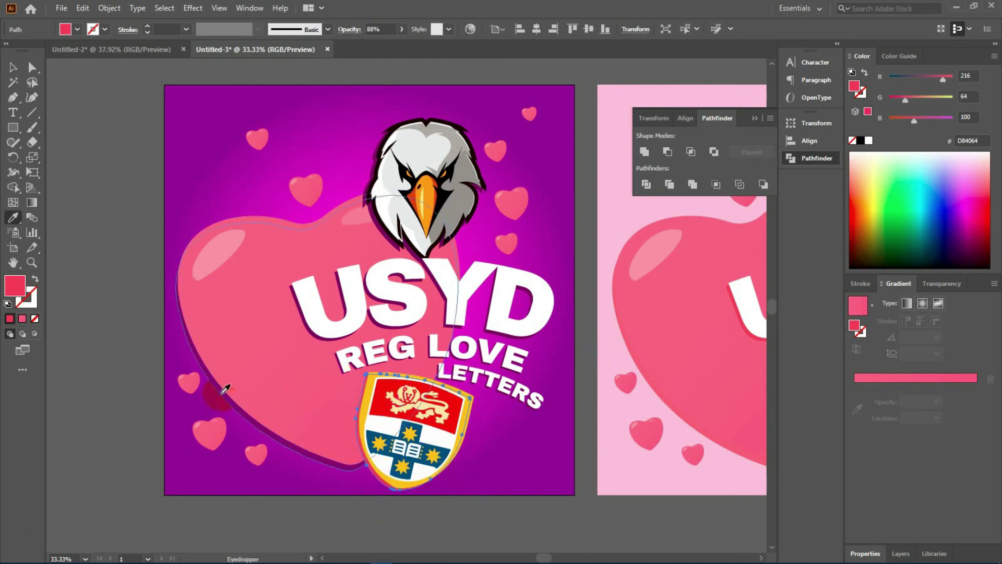
left_click(212, 392)
key("v")
left_click(942, 283)
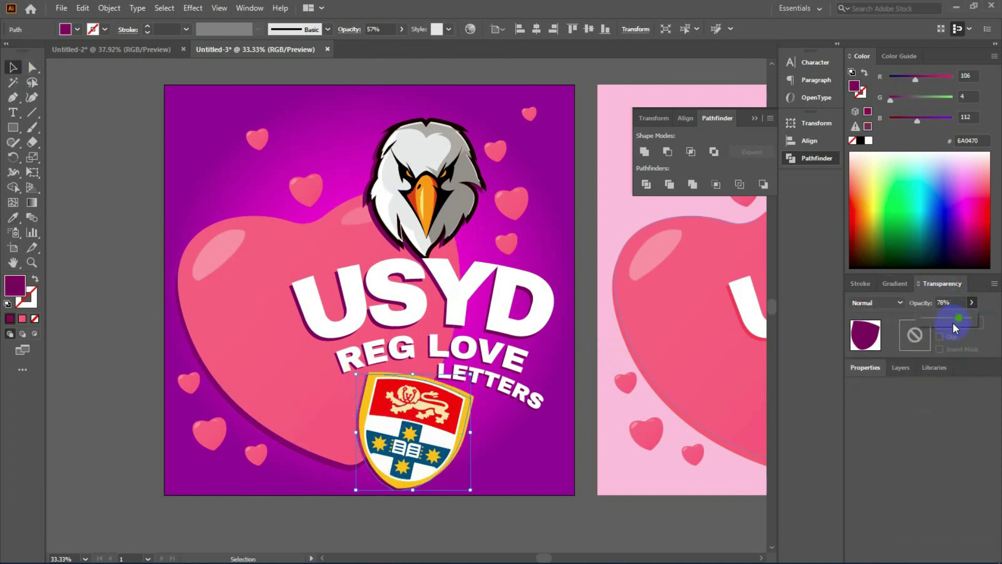
left_click(134, 358)
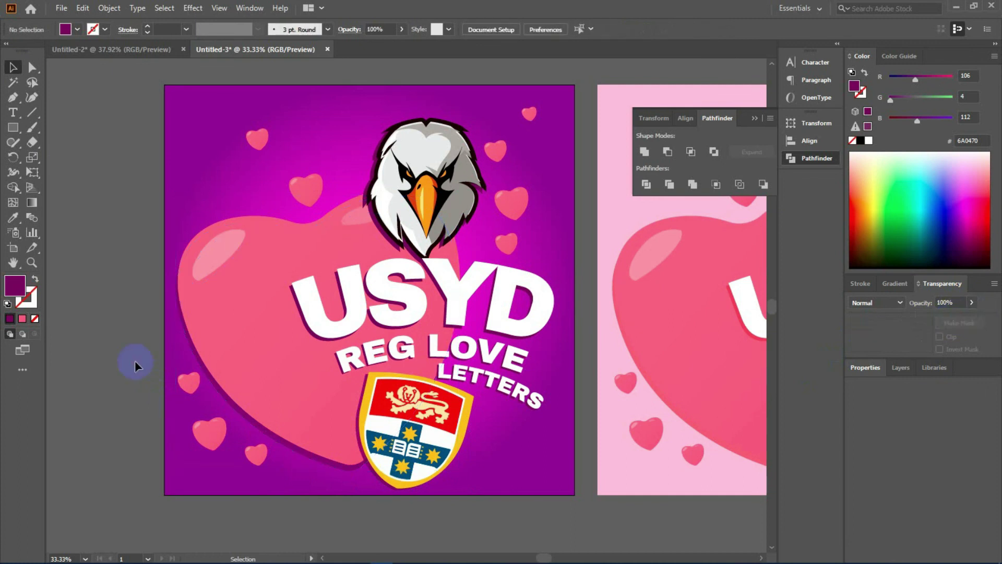
left_click_drag(134, 320, 131, 289)
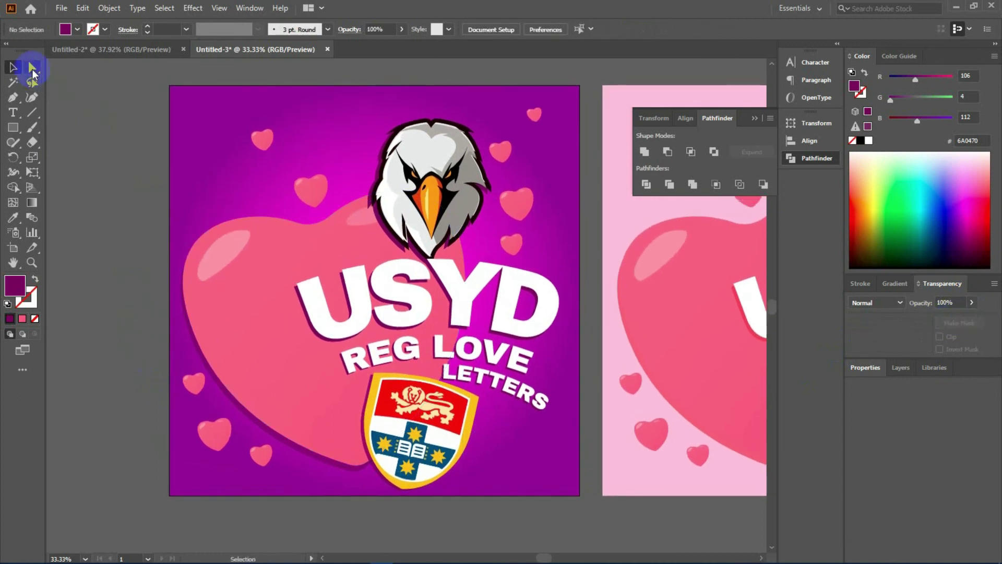
Sample magenta into the big heart and run its gradient diagonally toward the shield
left_click(33, 68)
left_click(268, 298)
key("i")
left_click(268, 183)
key("ctrl+minus")
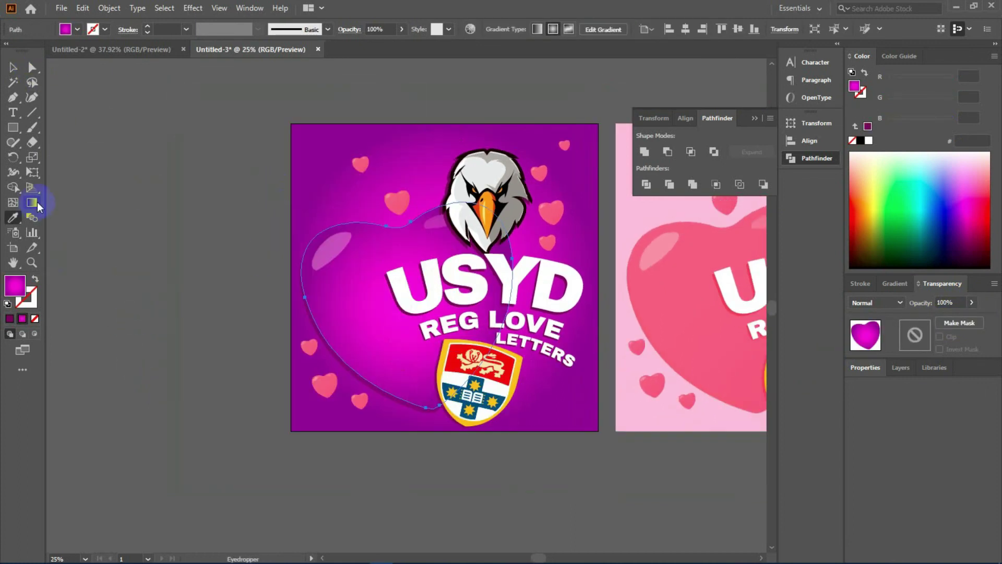
left_click(32, 202)
left_click_drag(341, 230, 451, 400)
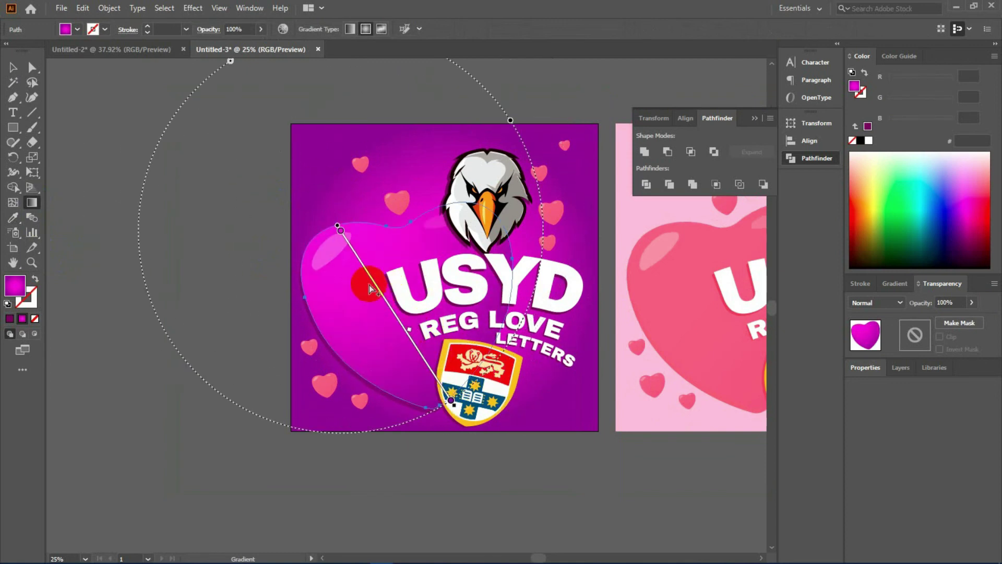
key("v")
left_click(98, 161)
Apply angled magenta gradients to the two top-left small hearts
scroll(200, 245, "right", 3)
scroll(199, 245, "up", 2)
left_click(318, 252)
key("g")
left_click(344, 230)
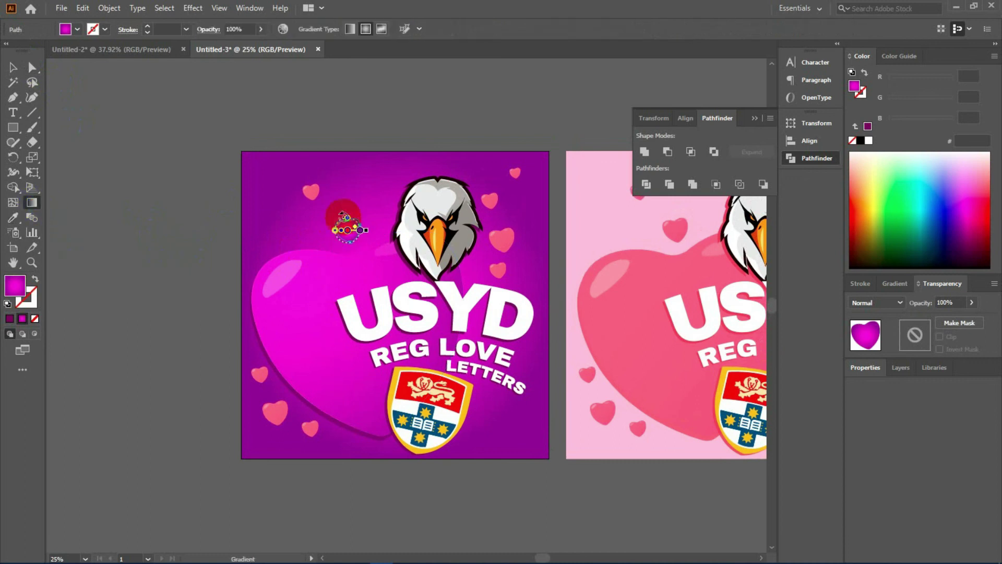
left_click_drag(343, 215, 381, 254)
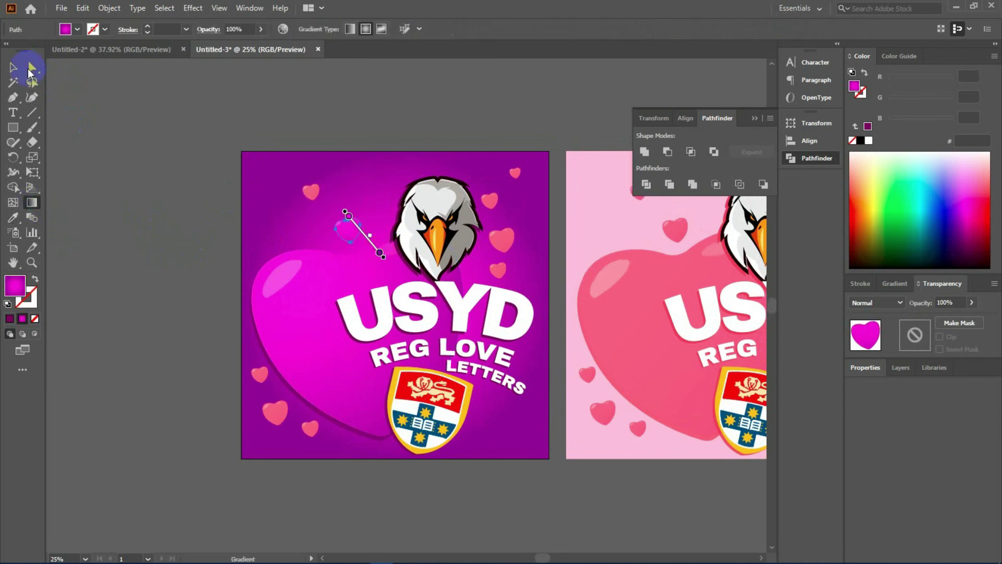
left_click(30, 70)
left_click(343, 221)
left_click(32, 202)
left_click(301, 172)
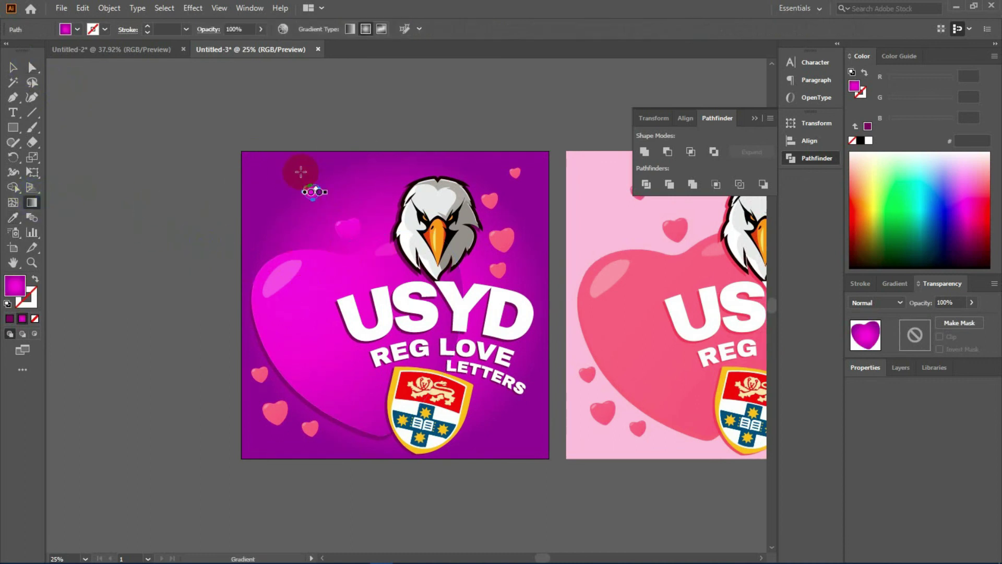
left_click_drag(295, 188, 313, 193)
Eyedrop magenta onto the pink small hearts near the eagle
left_click(514, 172)
key("ctrl+plus")
key("ctrl+plus")
left_click(402, 208)
key("i")
left_click(375, 303)
left_click(410, 373)
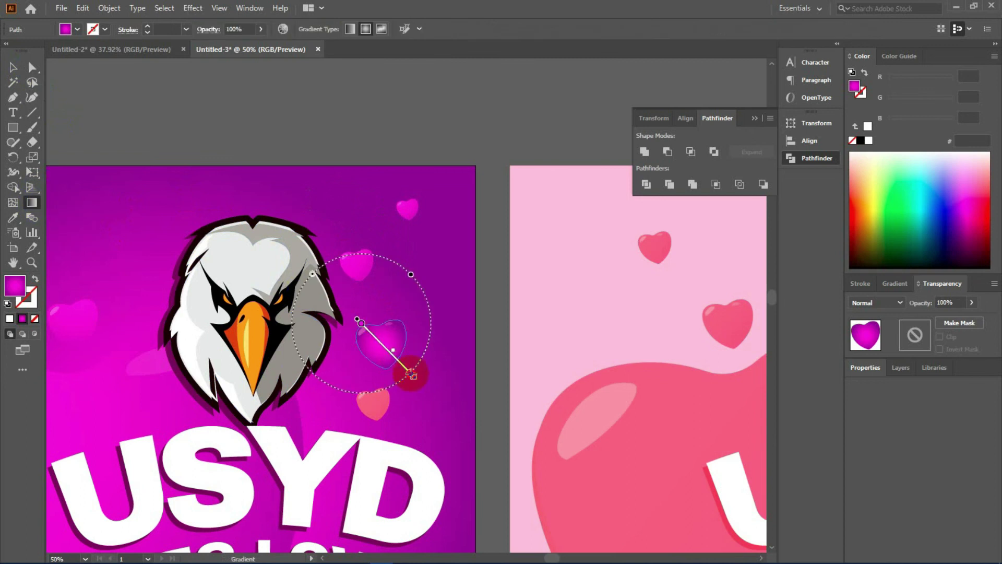
scroll(396, 353, "down", 3)
Give the remaining lower pink hearts the magenta gradient with a diagonal direction
key("a")
left_click(378, 349)
key("g")
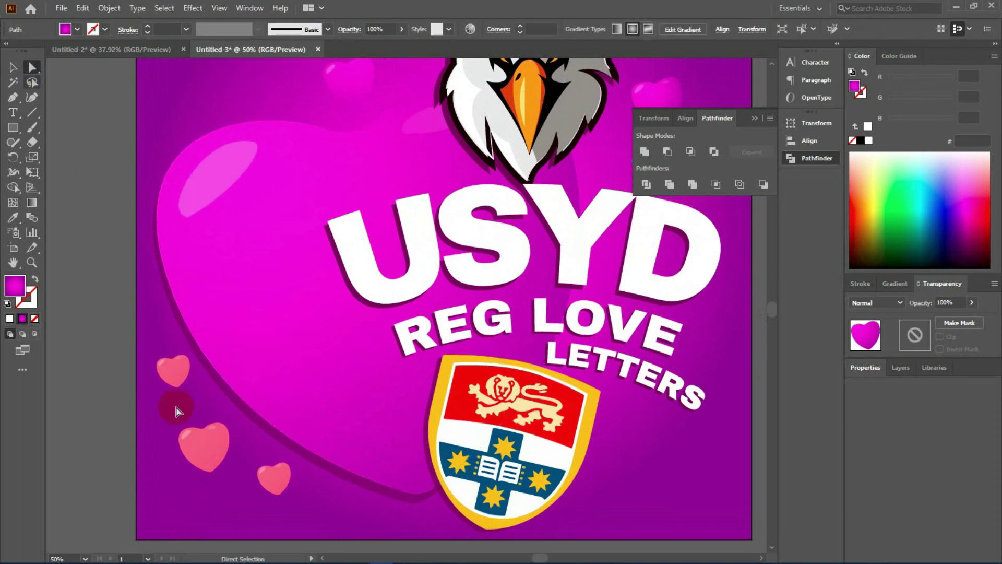
left_click(173, 369)
key("g")
mouse_move(190, 422)
left_mouse_down()
mouse_move(222, 465)
mouse_move(284, 493)
left_mouse_up()
left_click(272, 475)
Draw a large rectangle spanning both designs
key("ctrl+minus")
key("ctrl+minus")
key("a")
left_click_drag(397, 292, 264, 292)
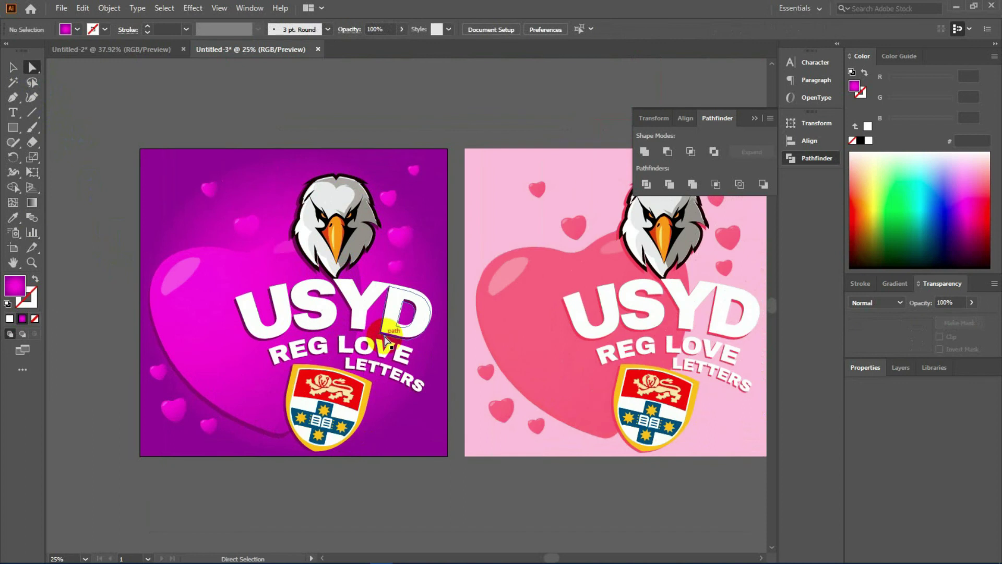
Send the rectangle behind both designs and extend its left edge
key("v")
key("ctrl+shift+bracketleft")
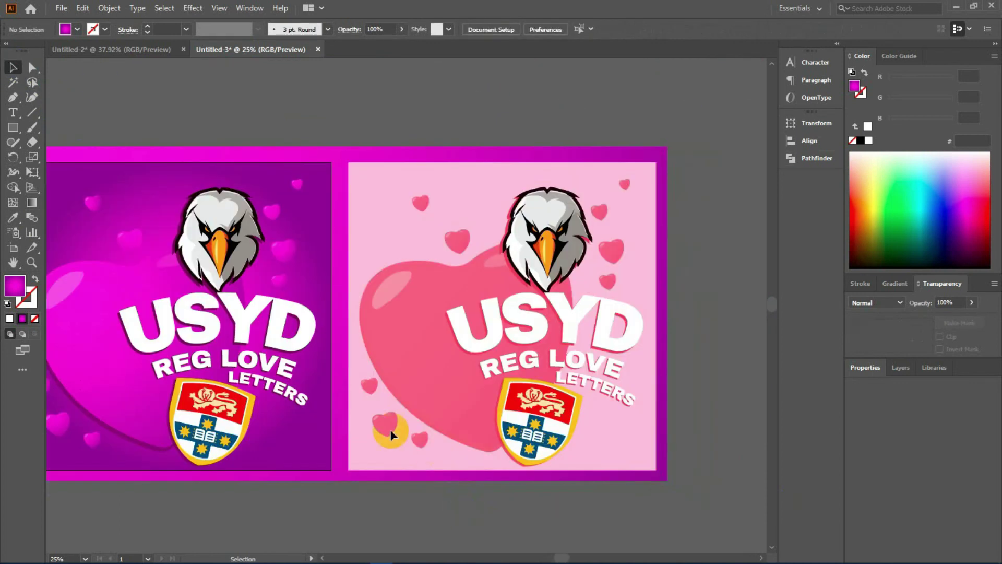
left_click(91, 342)
left_click_drag(79, 325, 68, 325)
left_click(388, 116)
Fill the backdrop rectangle with white #FFFFFF
left_click(446, 164)
left_click(869, 142)
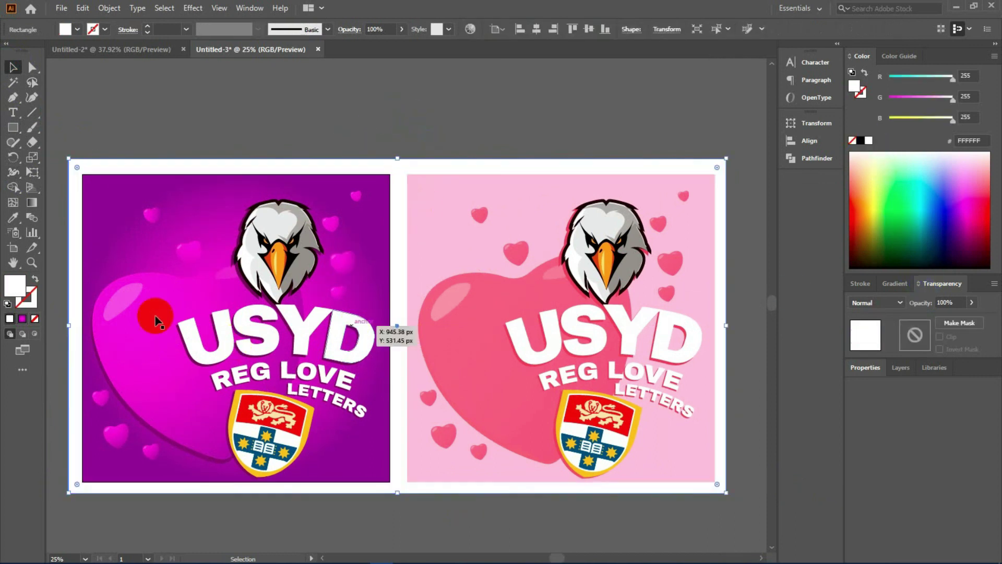
left_click(303, 107)
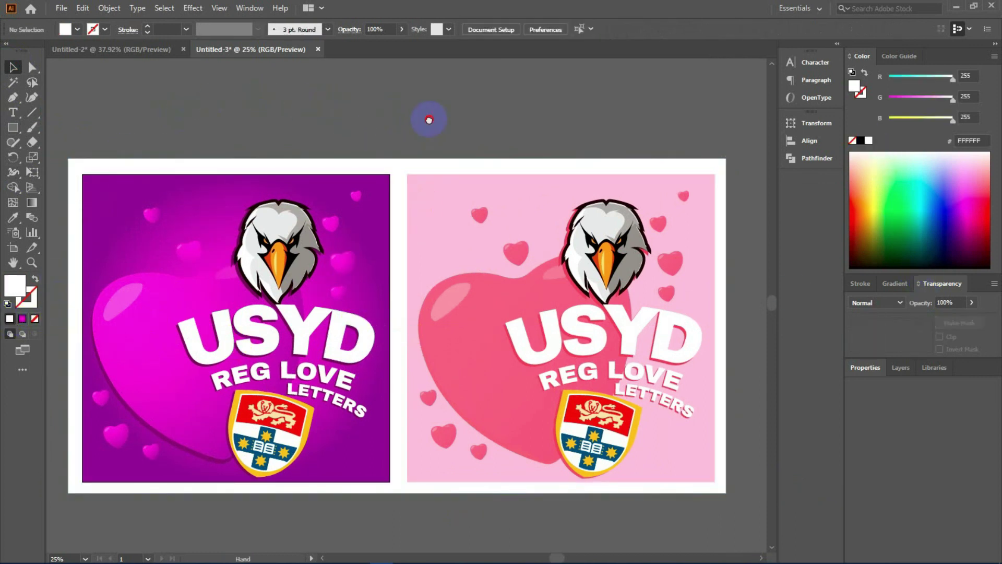
left_click_drag(428, 119, 420, 119)
left_click(411, 165)
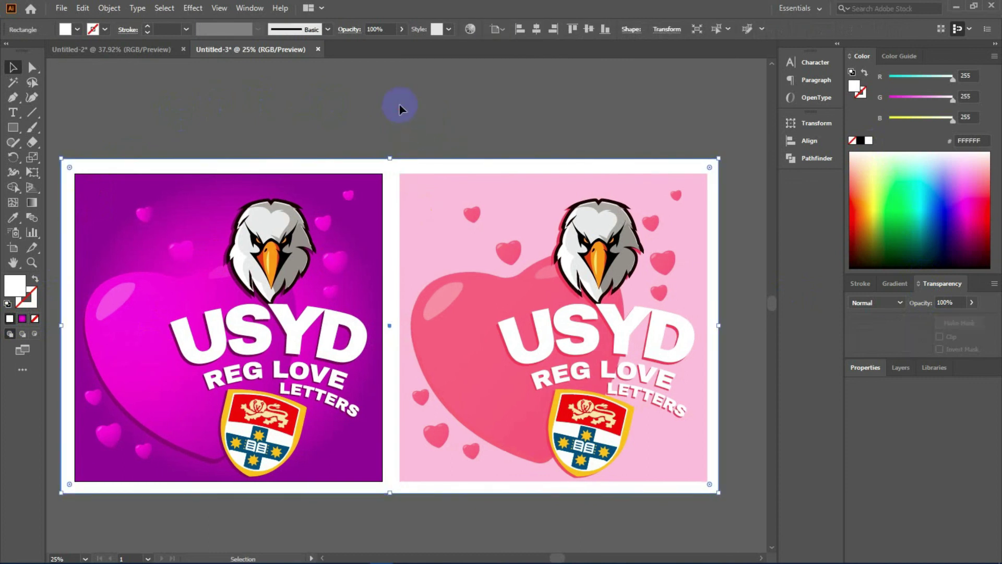
left_click(400, 109)
left_click_drag(332, 110, 346, 110)
left_click(61, 9)
mouse_move(83, 228)
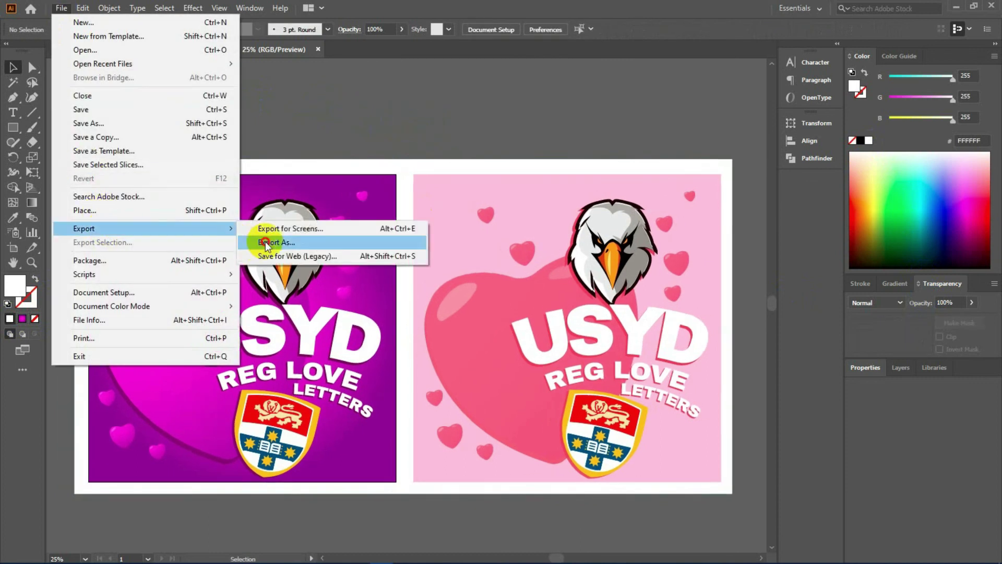
Export the artwork as JPEG 'preview image.jpg', replacing the existing file with default quality
left_click(266, 240)
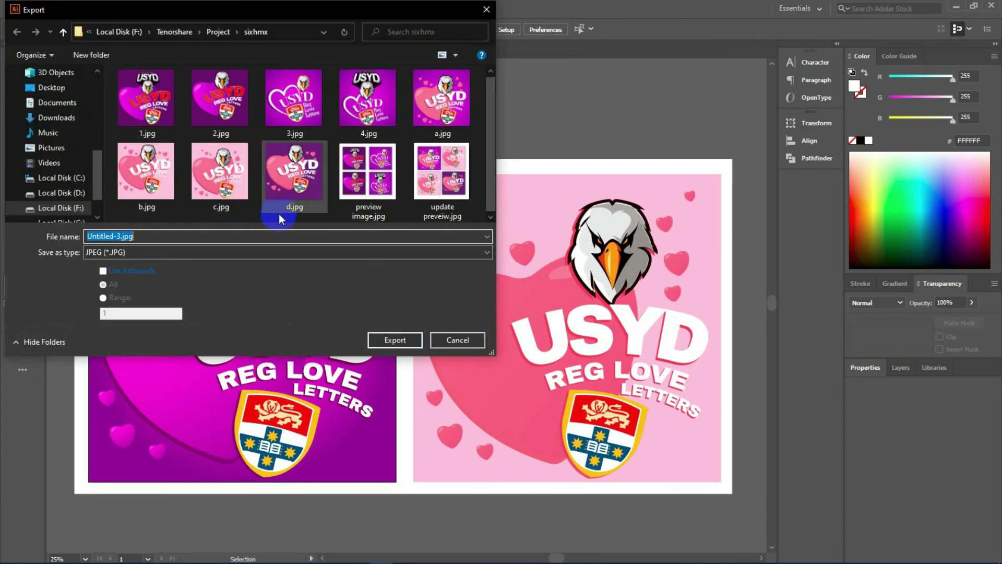
type("preview ima")
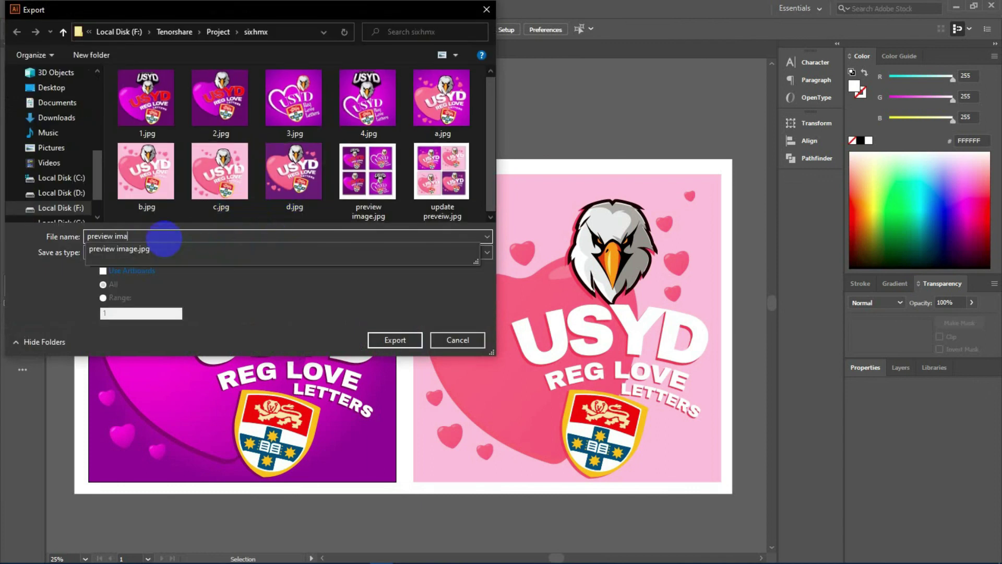
left_click(166, 247)
key("Return")
left_click(547, 331)
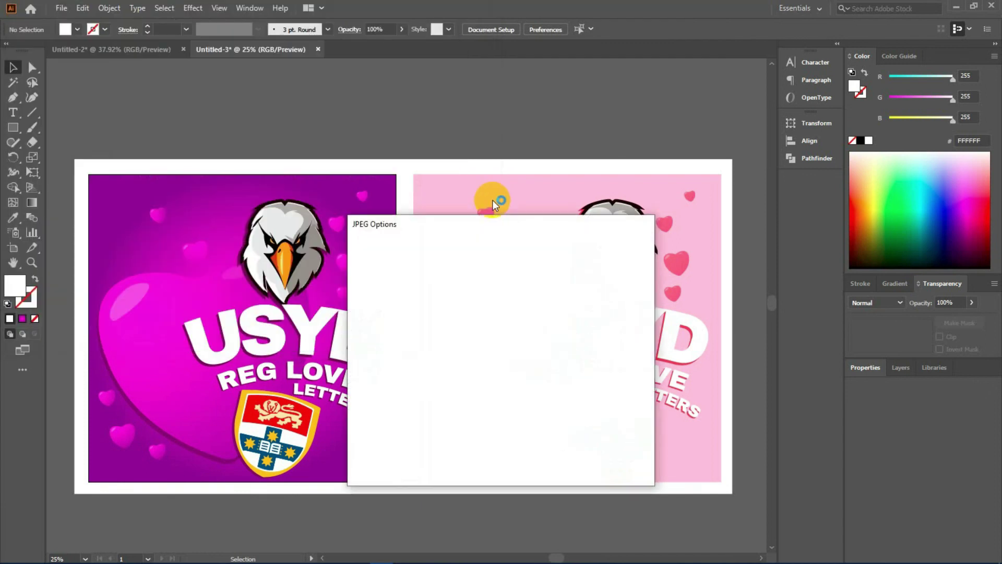
left_click(555, 457)
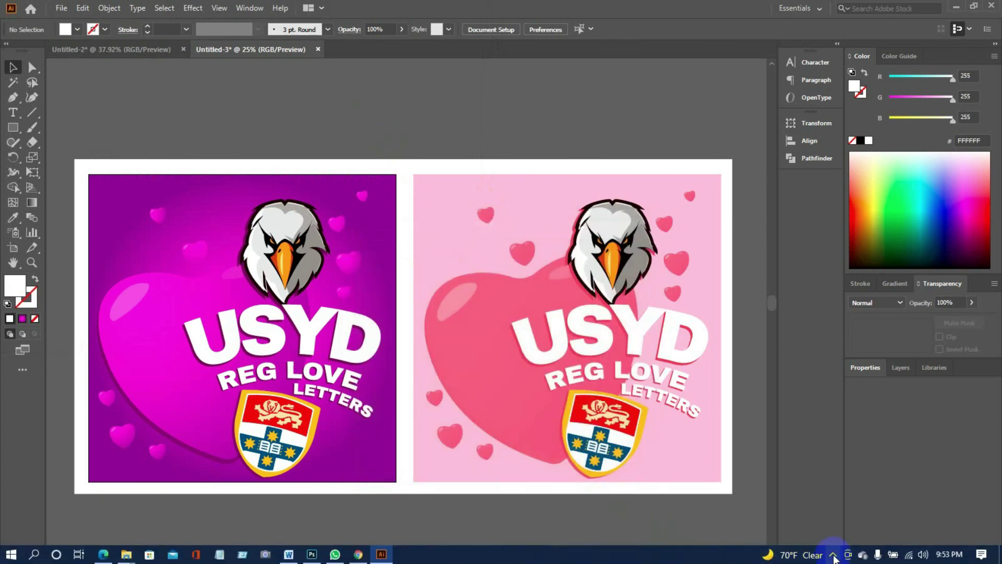